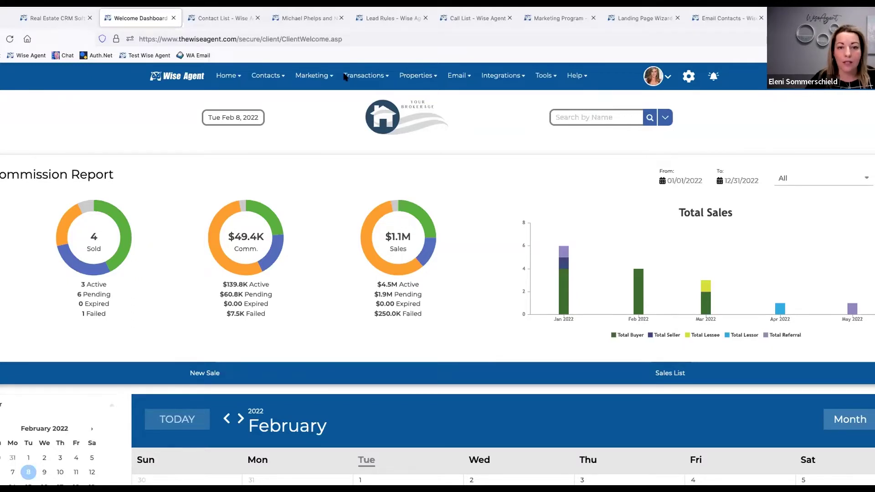
# Open the wiseagent.com lead rule and view its basic settings and email auto response.
pyautogui.click(379, 19)
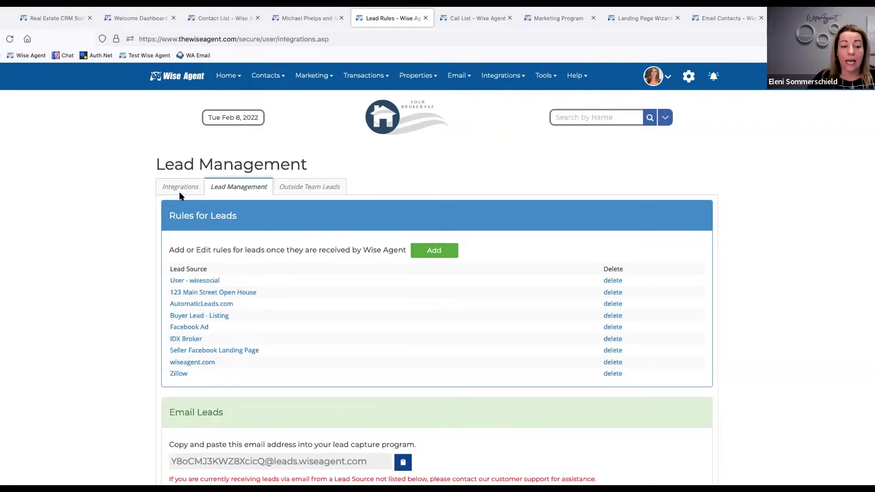
pyautogui.click(191, 362)
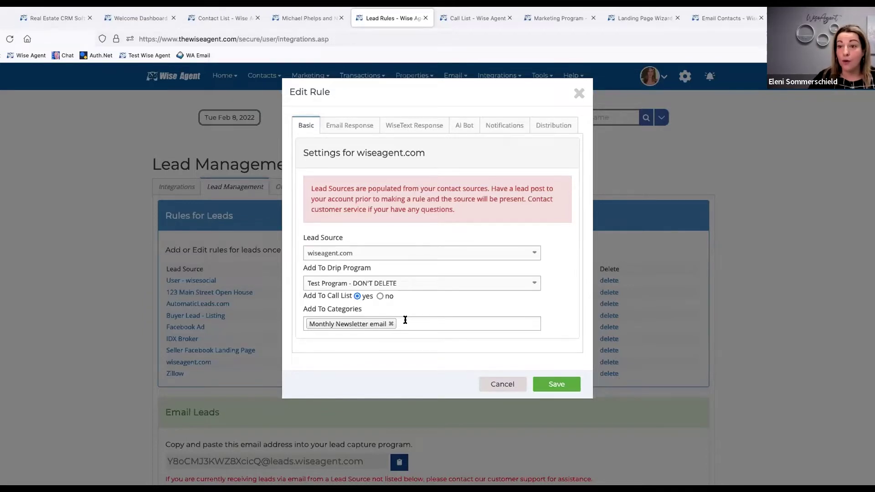
pyautogui.click(350, 126)
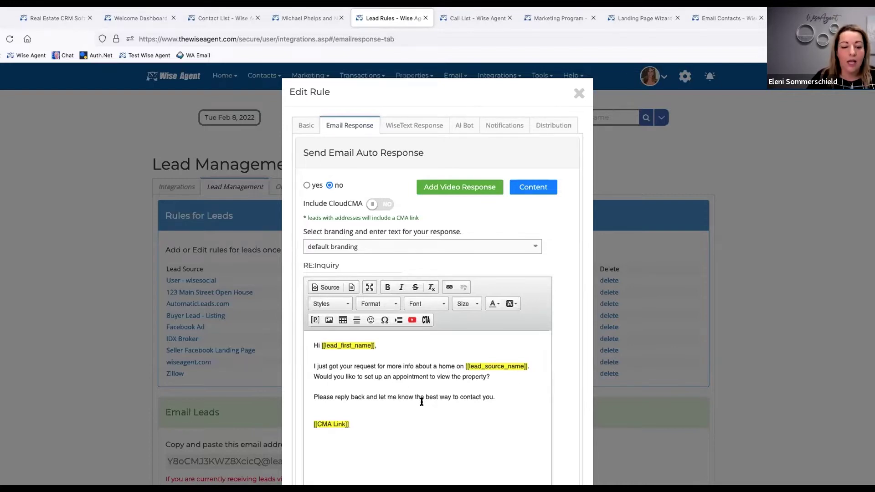
# Add the text "fhdfjdifj" after the last sentence of the email auto response message.
pyautogui.moveTo(362, 397); pyautogui.dragTo(500, 393)
pyautogui.tripleClick(499, 393)
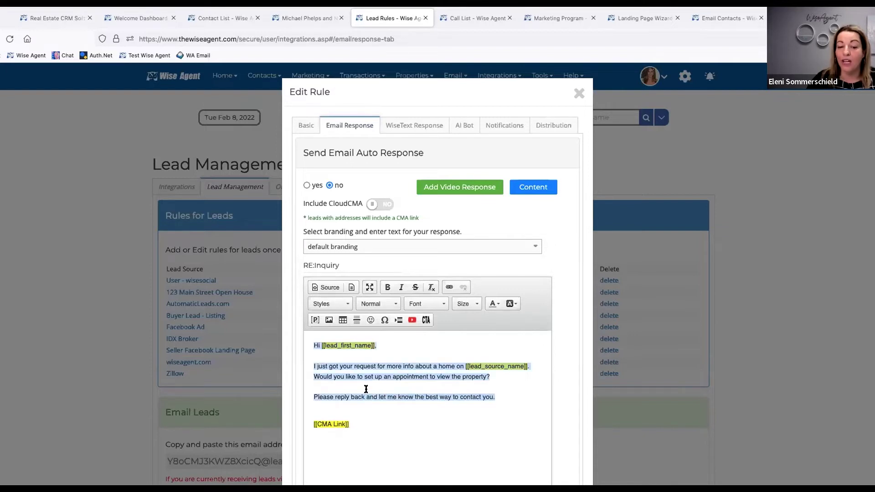
pyautogui.tripleClick(494, 393)
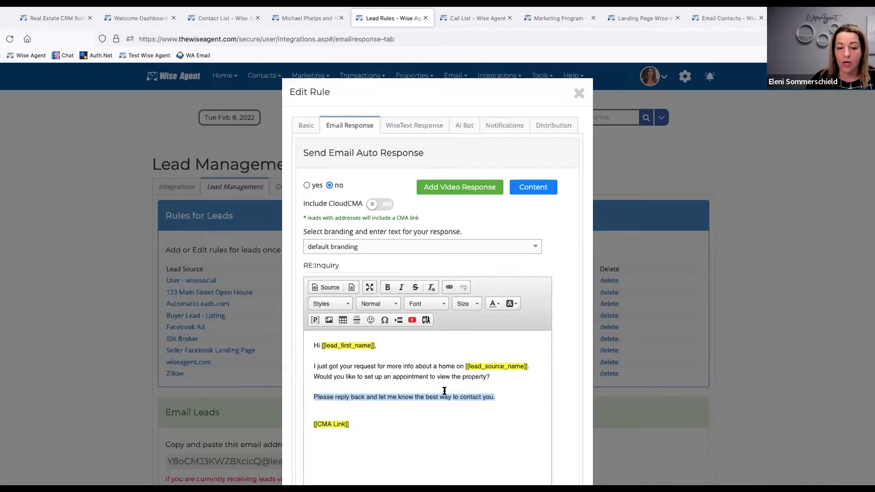
pyautogui.click(495, 396)
pyautogui.write('fhdfjdifj')
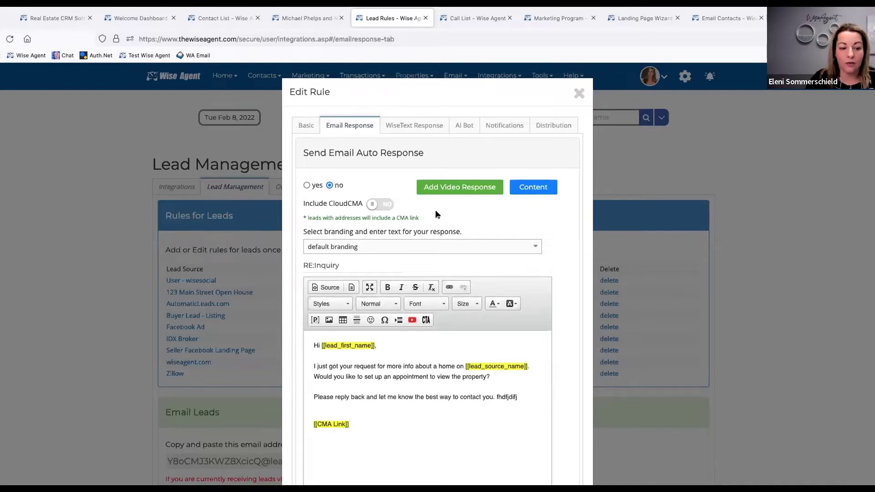
# Review the rule's text auto response and the AI Bot target audience options, and close the rule without saving.
pyautogui.click(416, 127)
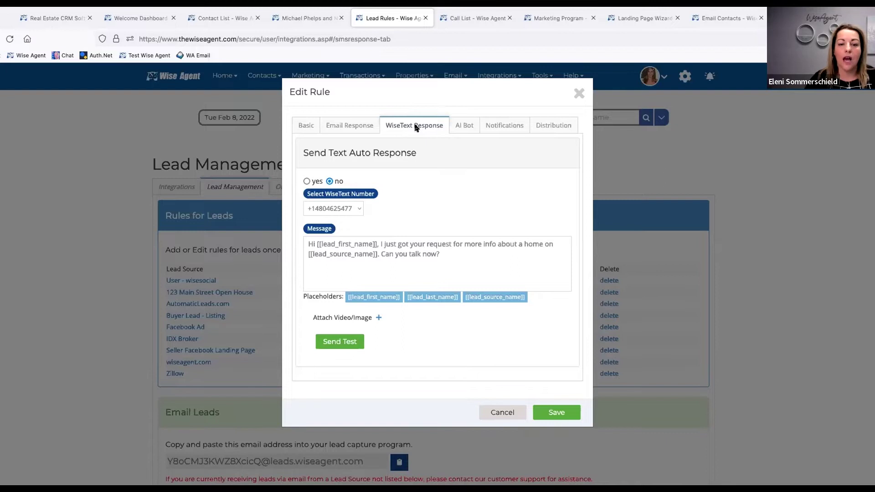
pyautogui.moveTo(440, 254); pyautogui.dragTo(382, 251)
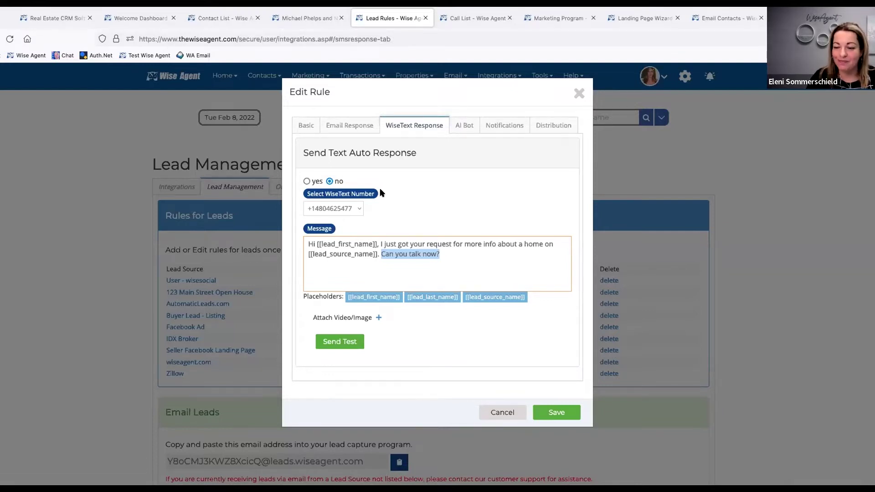
pyautogui.click(460, 132)
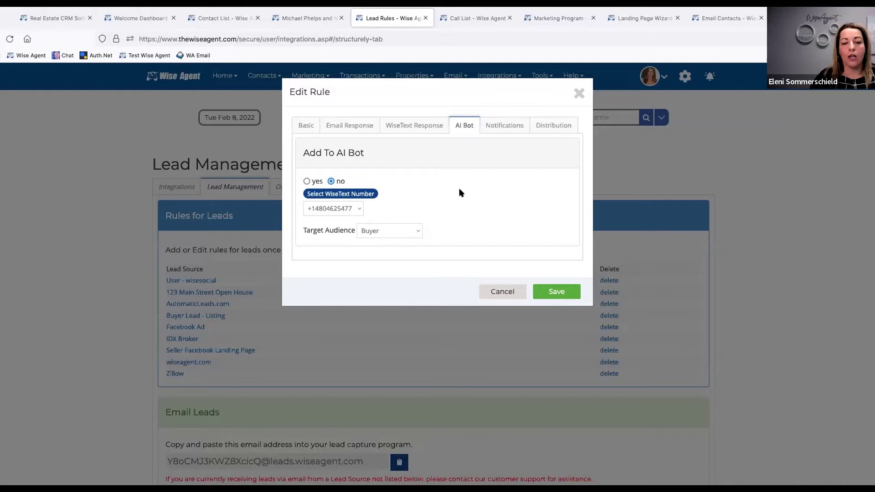
pyautogui.click(391, 229)
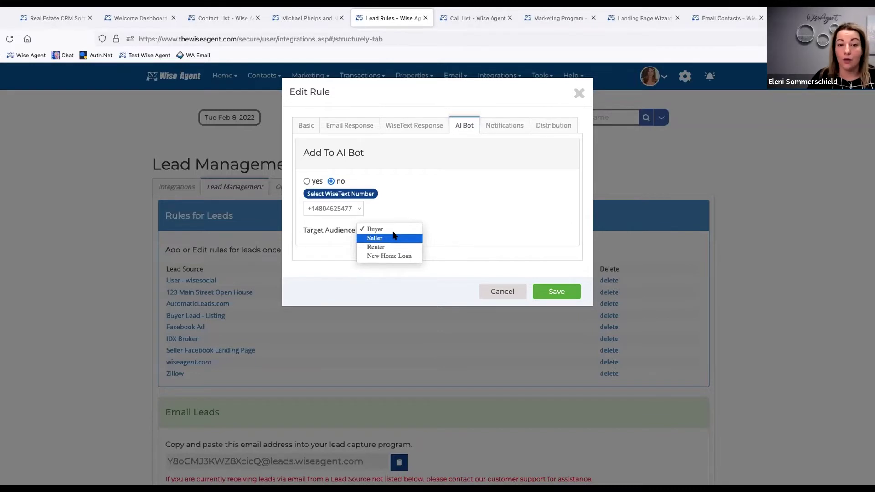
pyautogui.click(502, 124)
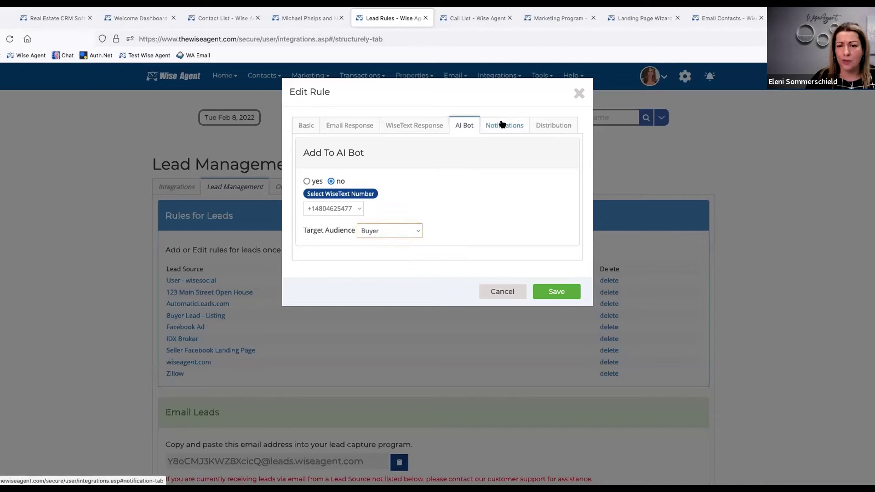
pyautogui.click(577, 93)
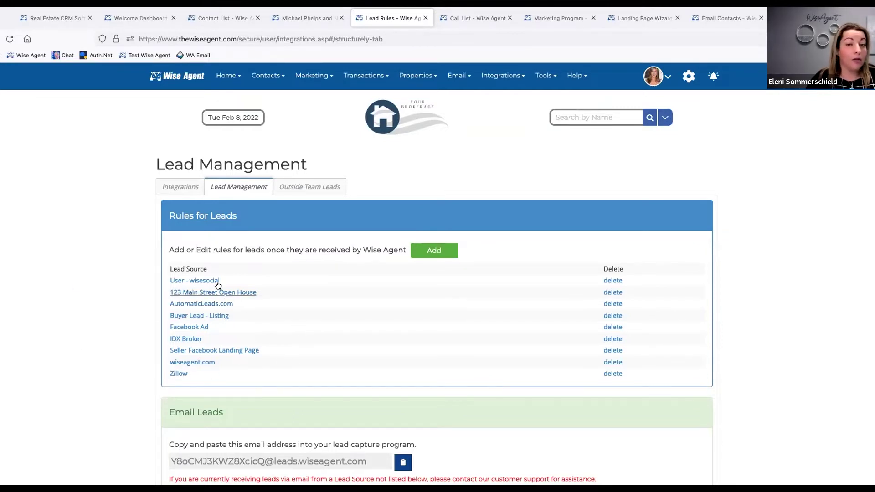
# Browse the landing page templates and preview the Open House sign-in form template.
pyautogui.click(629, 20)
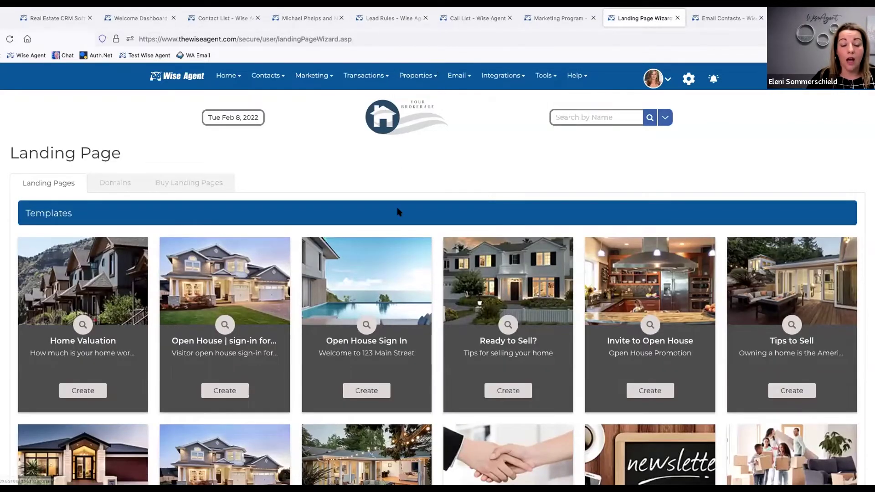
pyautogui.scroll(-1, 397, 207)
pyautogui.scroll(-1, 397, 211)
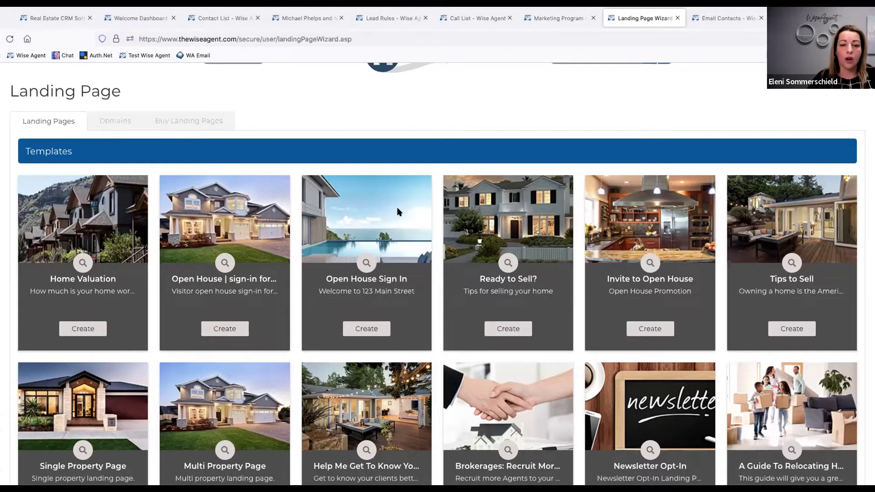
pyautogui.scroll(-4, 367, 190)
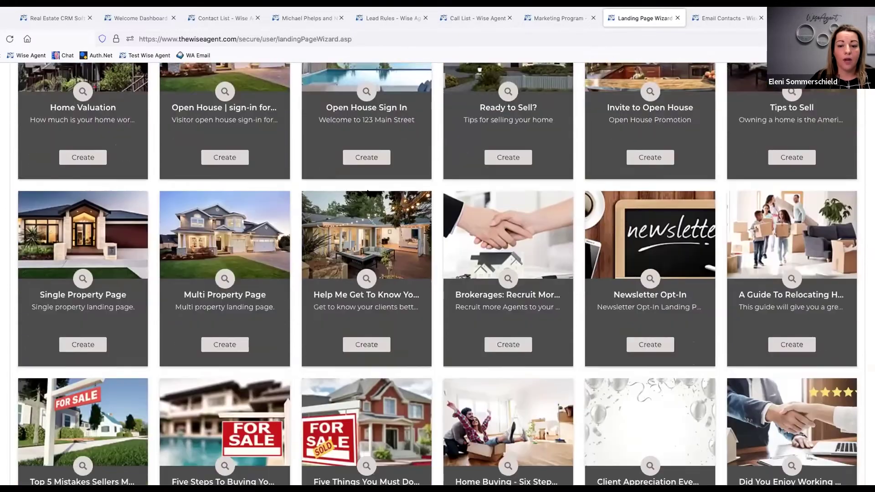
pyautogui.scroll(-3, 367, 191)
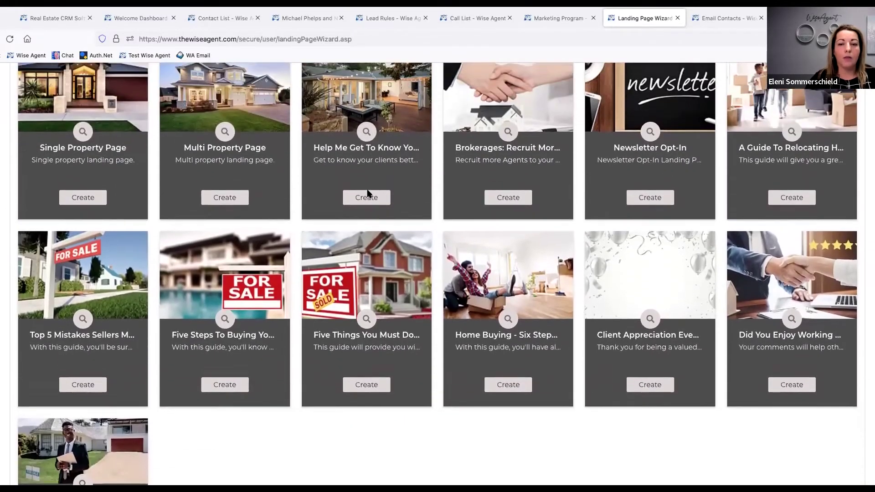
pyautogui.scroll(5, 367, 193)
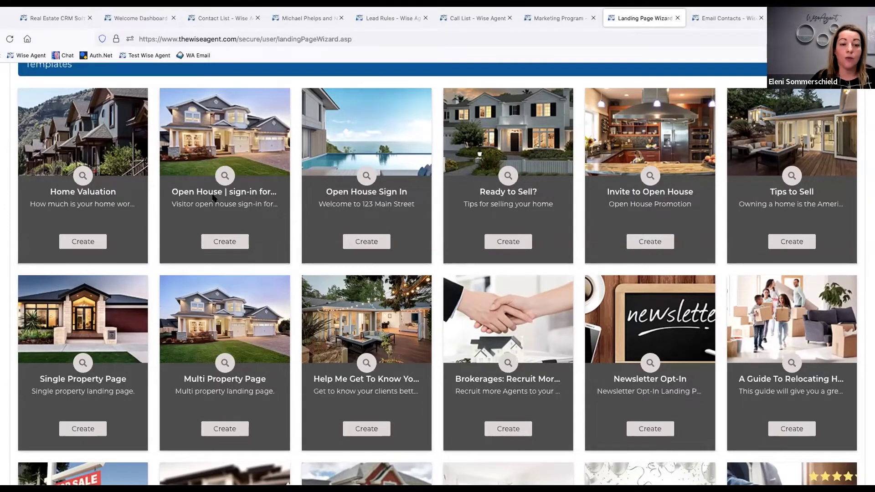
pyautogui.click(225, 175)
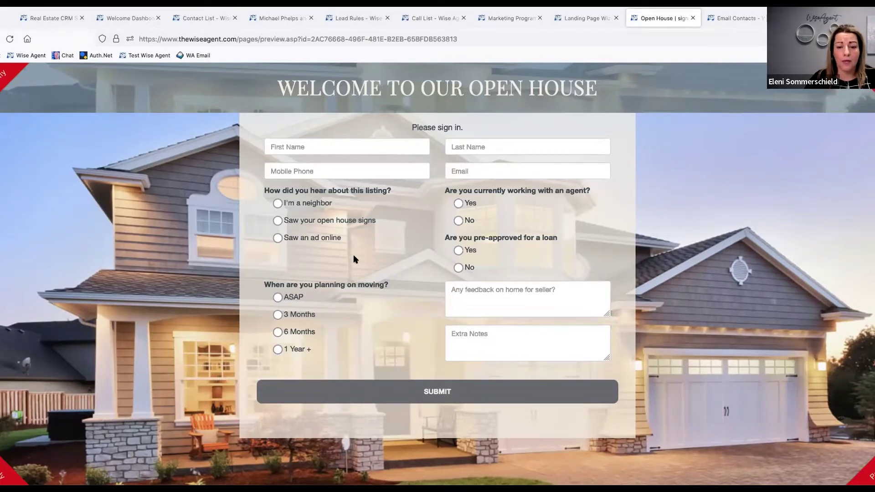
# Preview the Single Property Page template from the template list and examine it down to its showing request form.
pyautogui.click(586, 19)
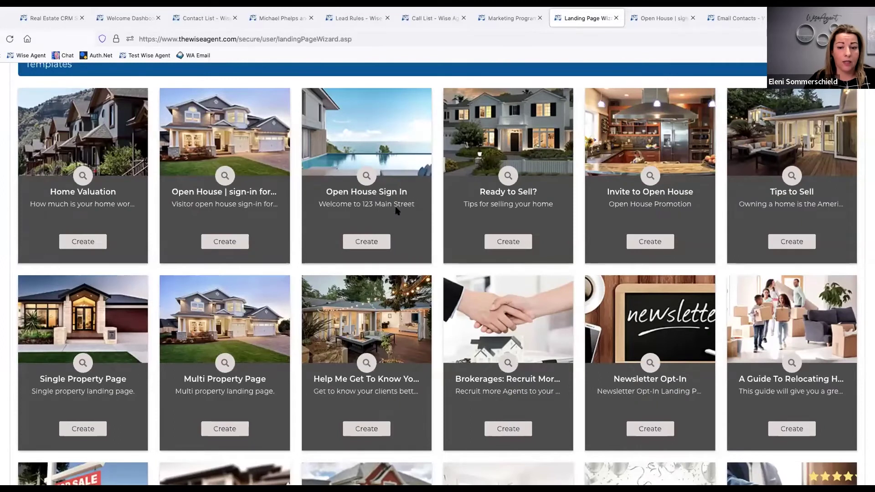
pyautogui.scroll(-3, 365, 242)
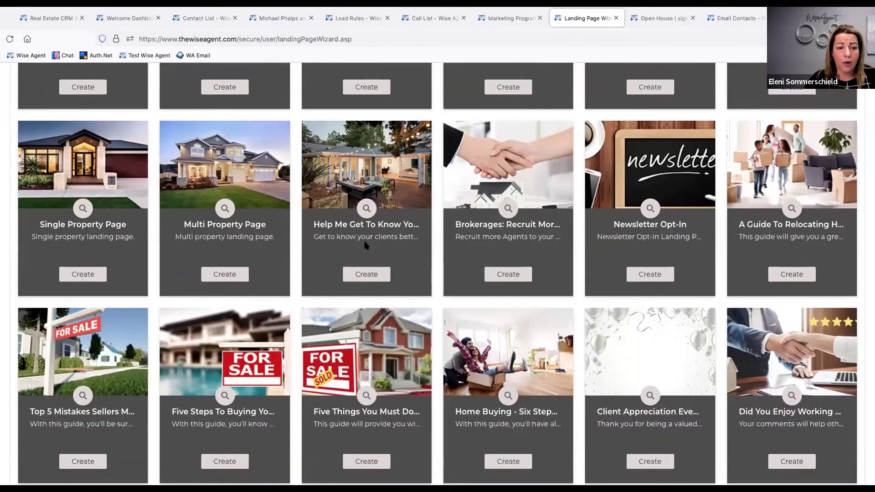
pyautogui.scroll(-1, 365, 241)
pyautogui.scroll(1, 253, 230)
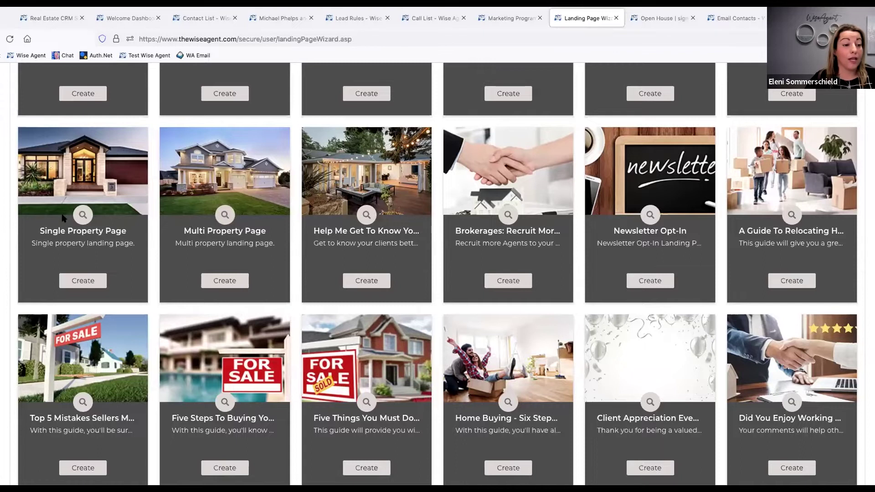
pyautogui.click(83, 214)
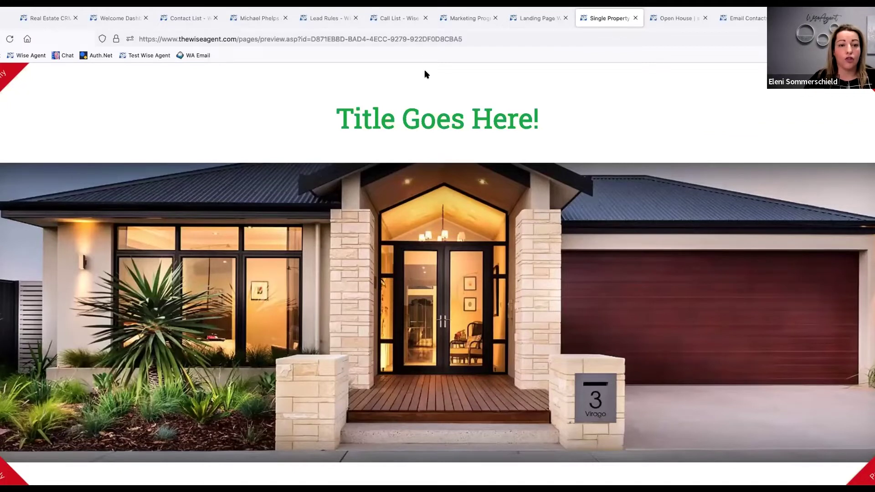
pyautogui.scroll(-10, 416, 210)
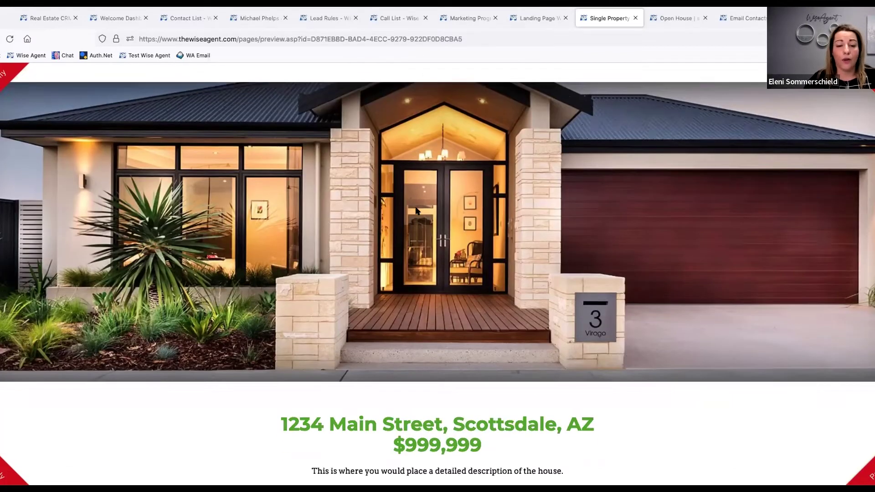
pyautogui.scroll(-8, 415, 207)
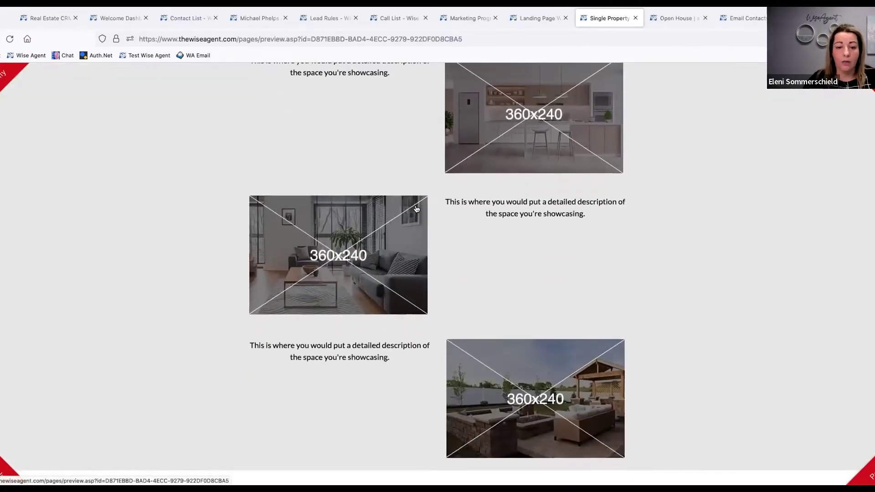
pyautogui.scroll(-6, 416, 209)
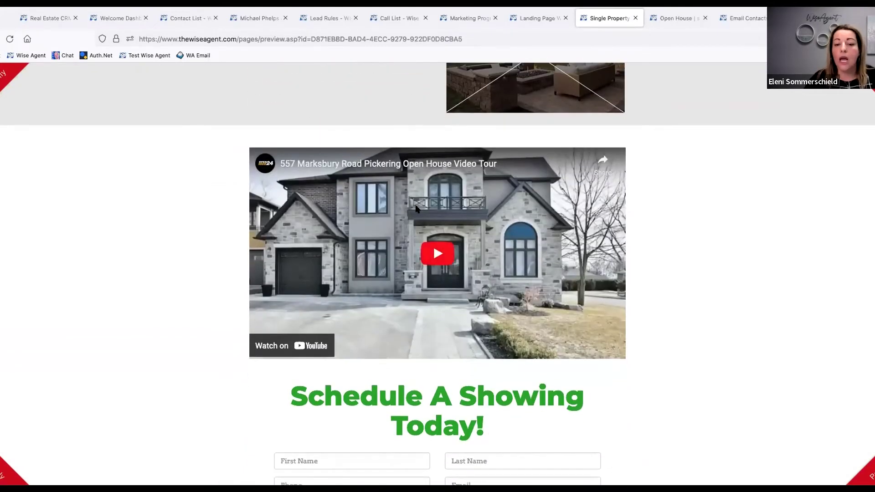
pyautogui.scroll(-3, 369, 288)
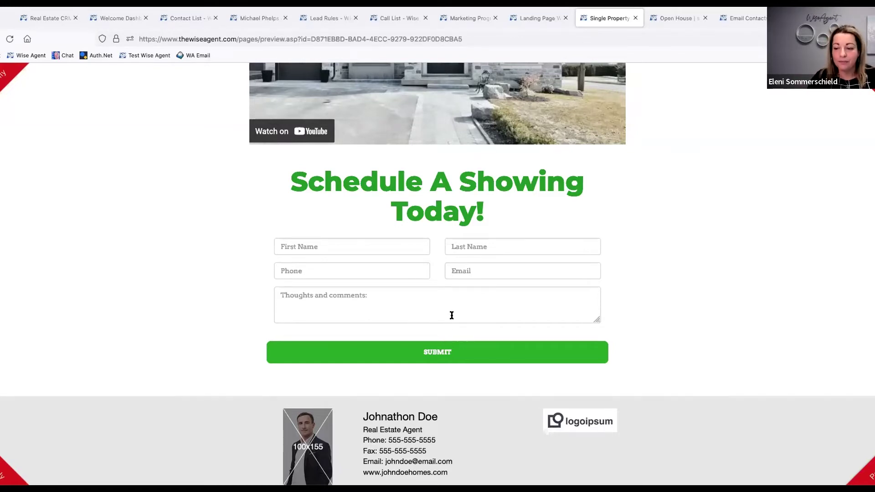
pyautogui.scroll(10, 441, 255)
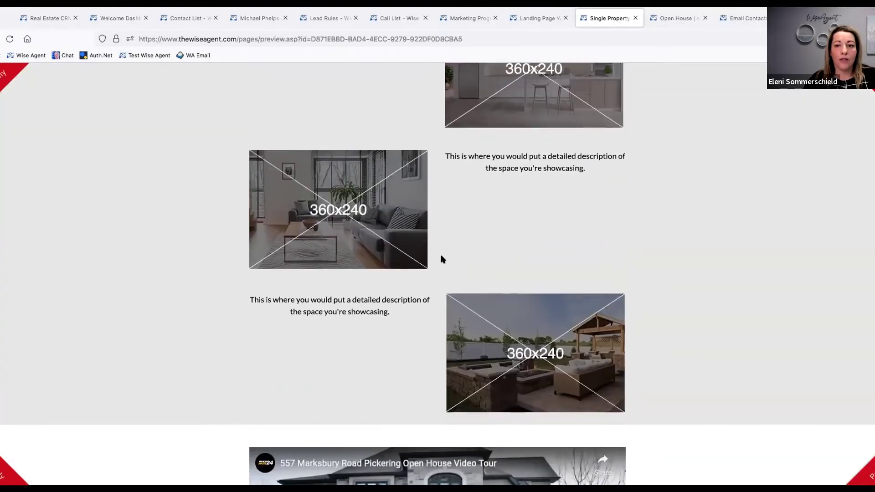
# Preview the Multi Property Page template and examine its property listings.
pyautogui.click(542, 23)
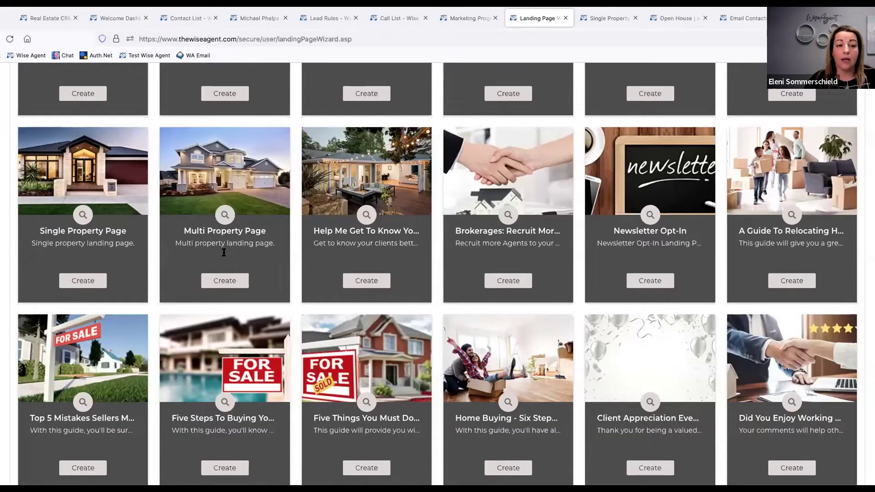
pyautogui.click(225, 218)
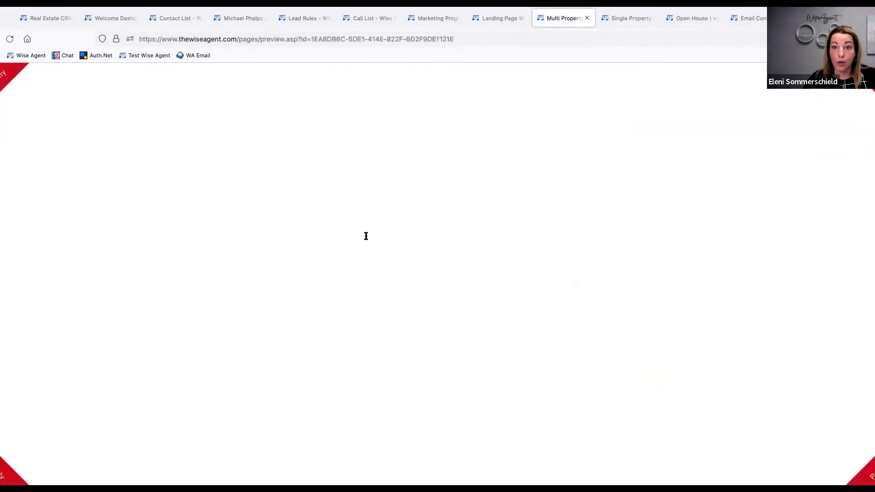
pyautogui.scroll(-4, 361, 318)
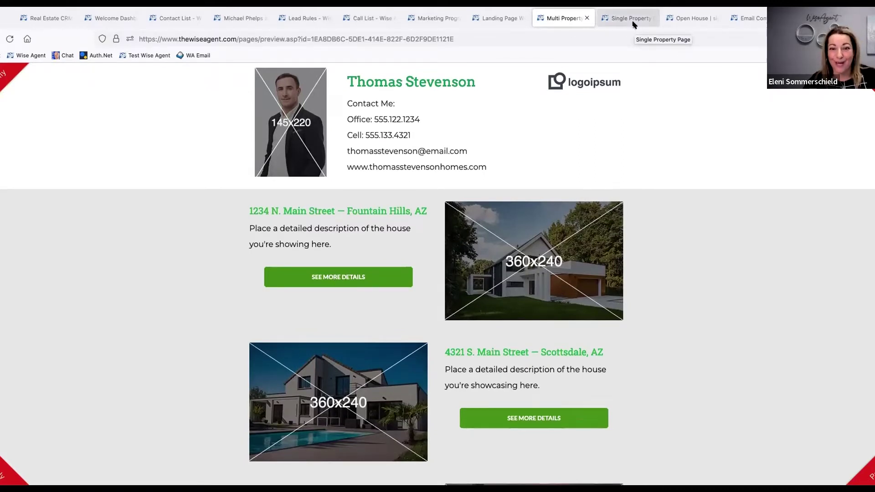
# Preview the Top 5 Mistakes Sellers Make landing page template from the template list.
pyautogui.click(500, 18)
pyautogui.scroll(-2, 365, 331)
pyautogui.scroll(-2, 365, 331)
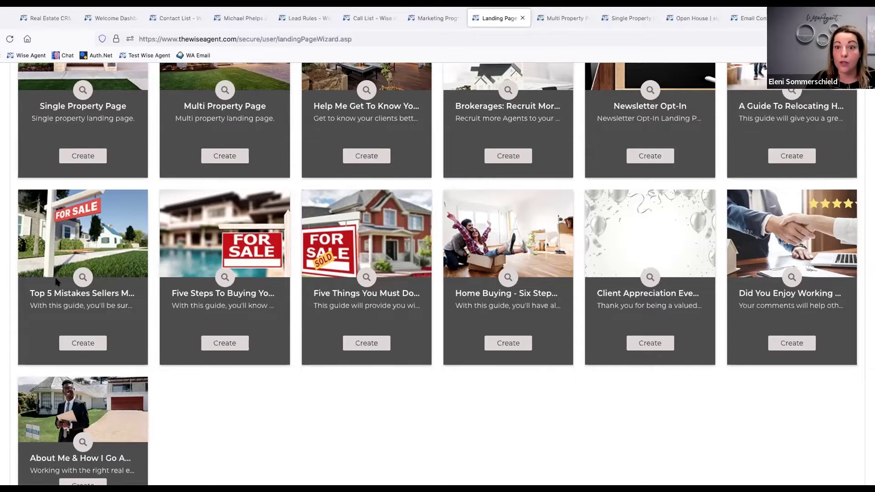
pyautogui.click(82, 277)
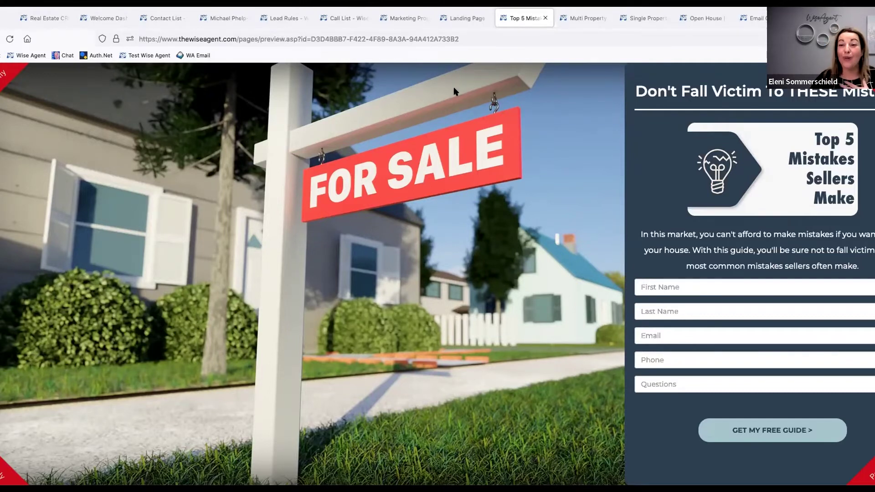
# Open the wiseagent.com lead rule for editing and show its email auto response settings.
pyautogui.click(271, 18)
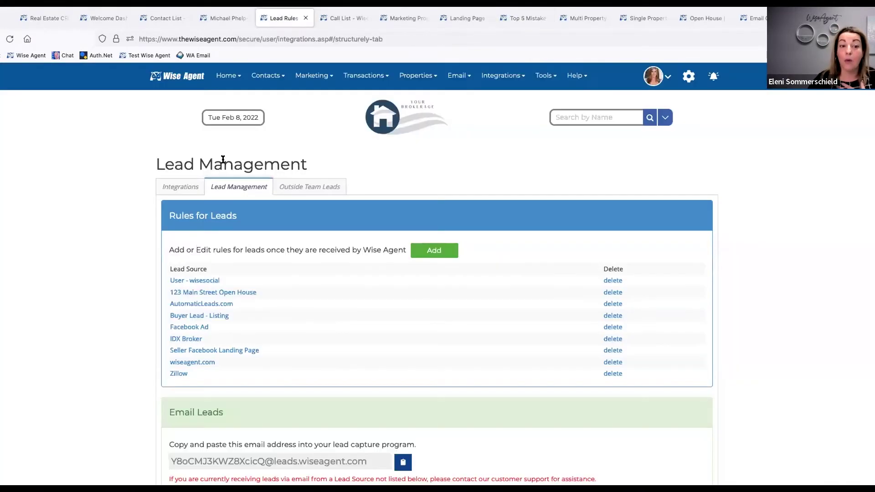
pyautogui.click(199, 364)
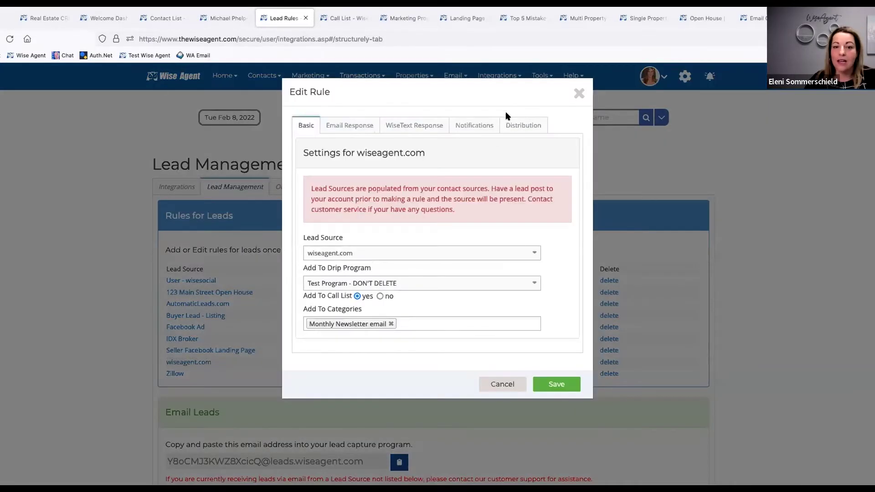
pyautogui.click(360, 127)
# Load the Top 5 Mistakes Sellers Make article from the Infographics category into the rule's email response.
pyautogui.click(528, 185)
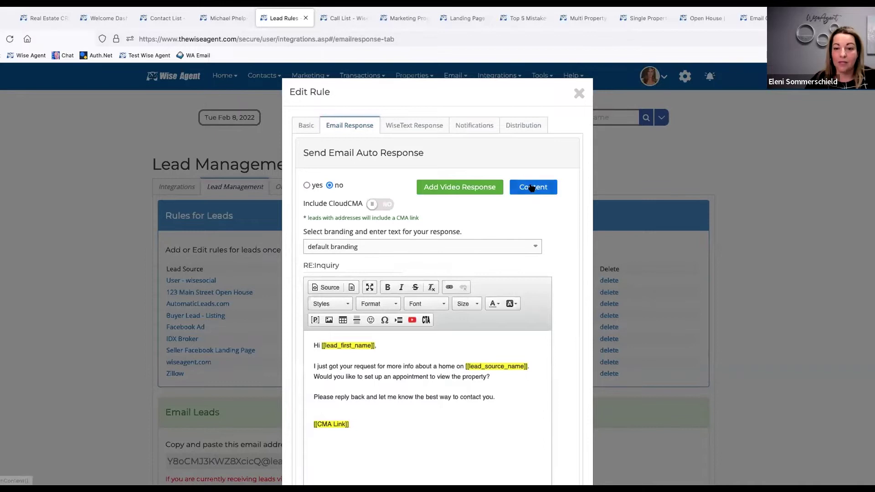
pyautogui.click(324, 186)
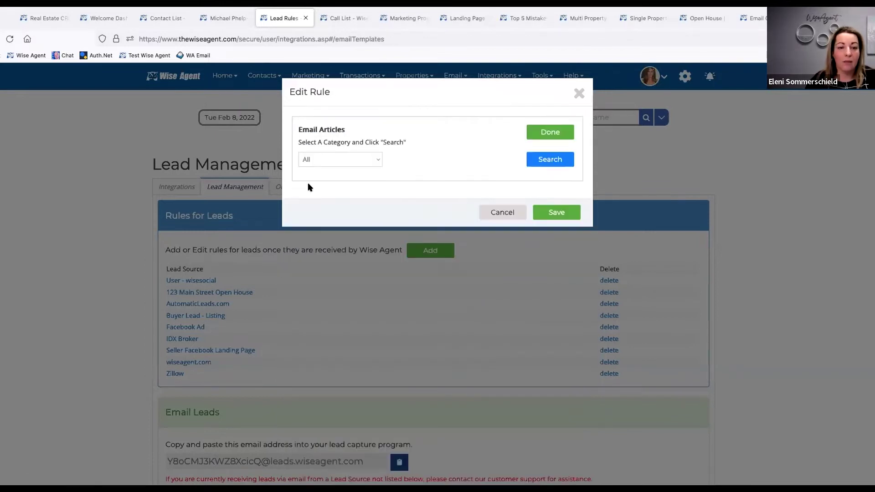
pyautogui.click(328, 158)
pyautogui.click(325, 238)
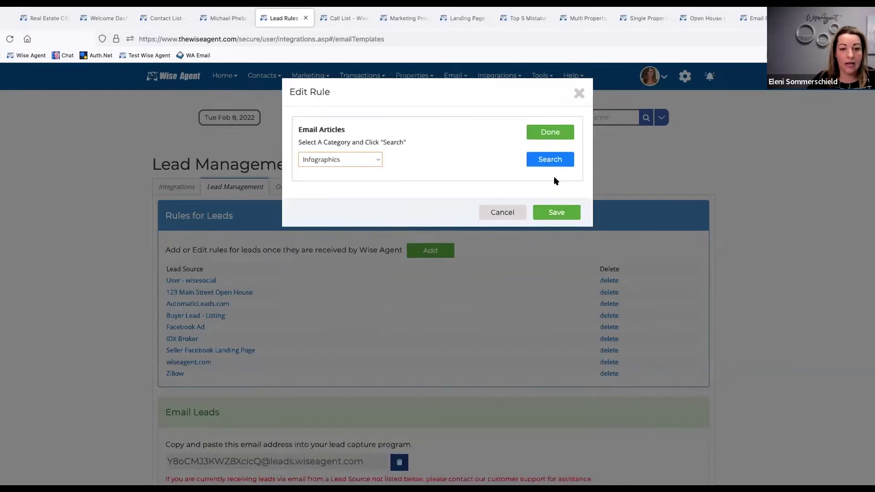
pyautogui.click(550, 160)
pyautogui.scroll(-3, 399, 334)
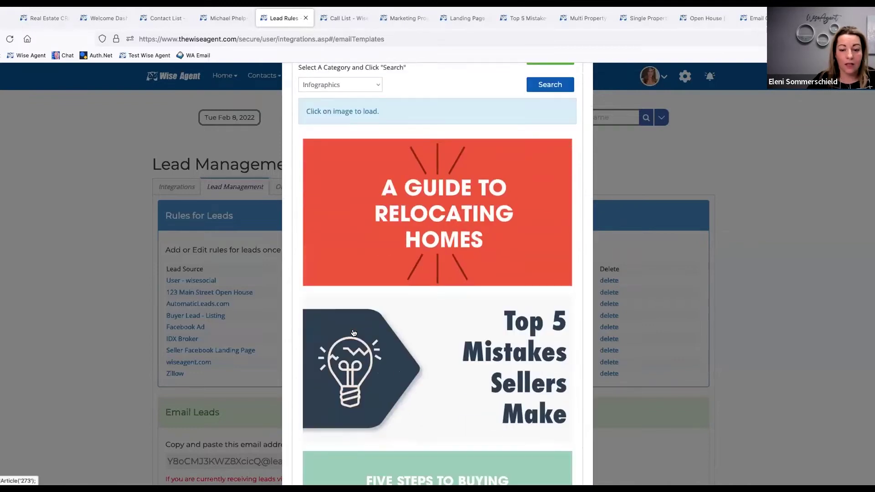
pyautogui.click(399, 333)
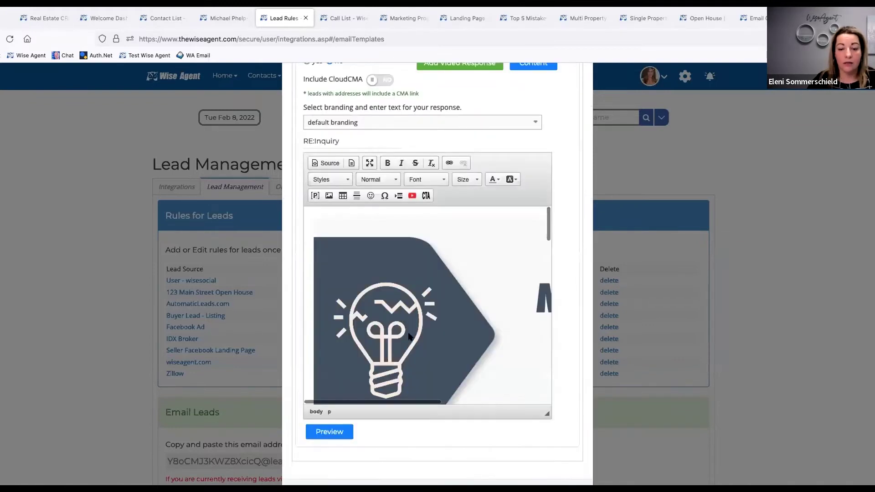
# Preview the email auto response and examine the infographic down to the agent's signature.
pyautogui.click(331, 431)
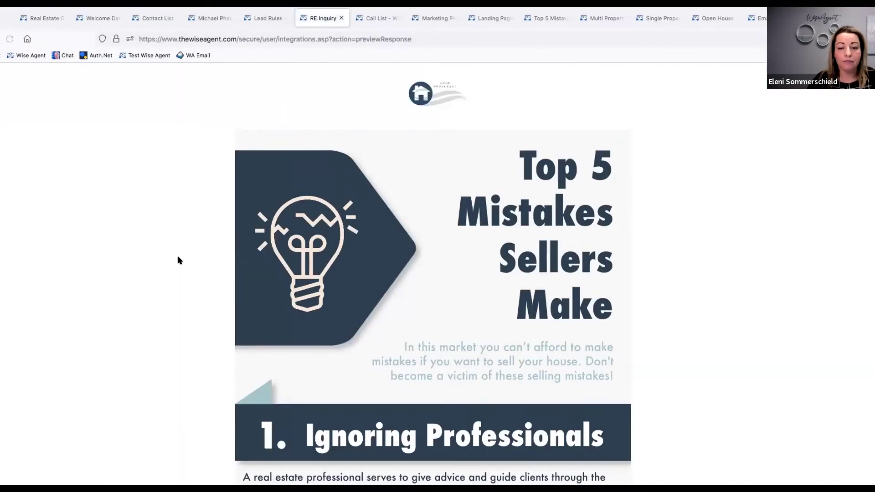
pyautogui.scroll(-5, 179, 260)
pyautogui.scroll(-3, 179, 261)
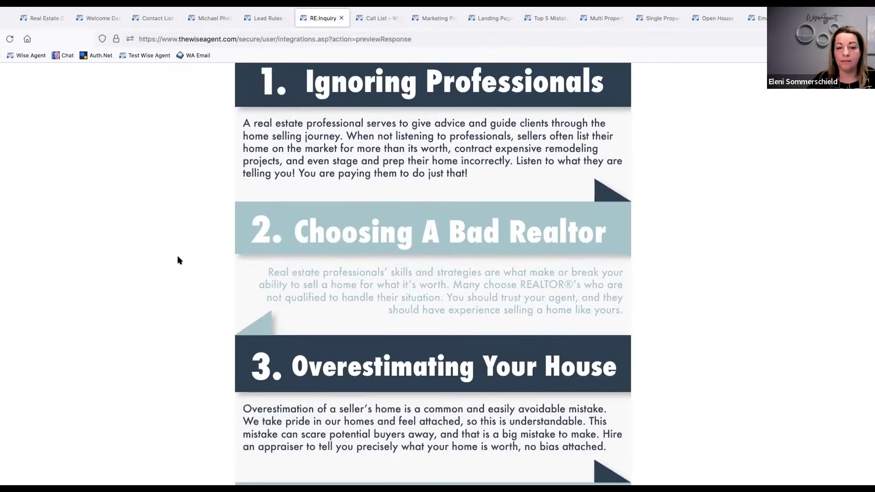
pyautogui.scroll(4, 179, 260)
pyautogui.scroll(-3, 178, 261)
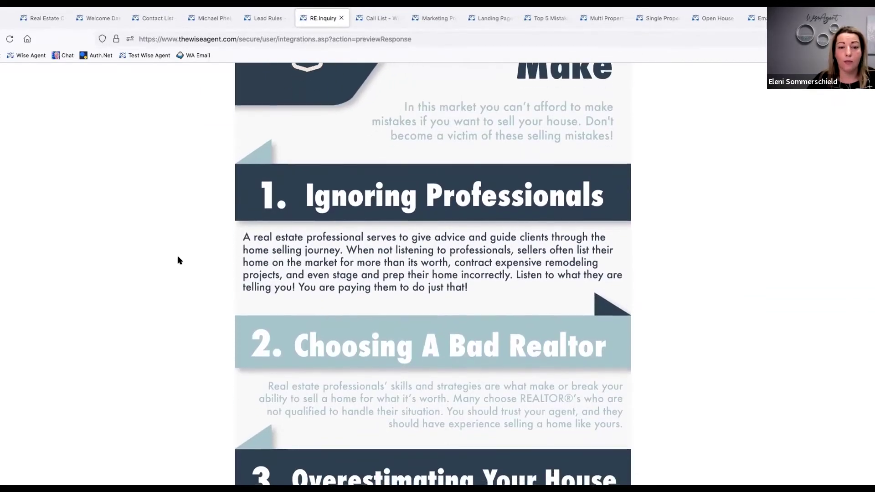
pyautogui.scroll(-5, 179, 261)
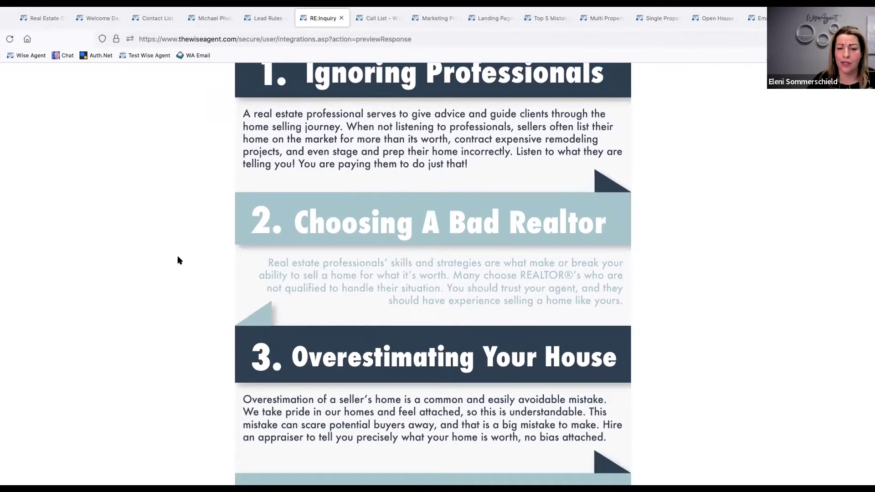
pyautogui.scroll(-6, 178, 260)
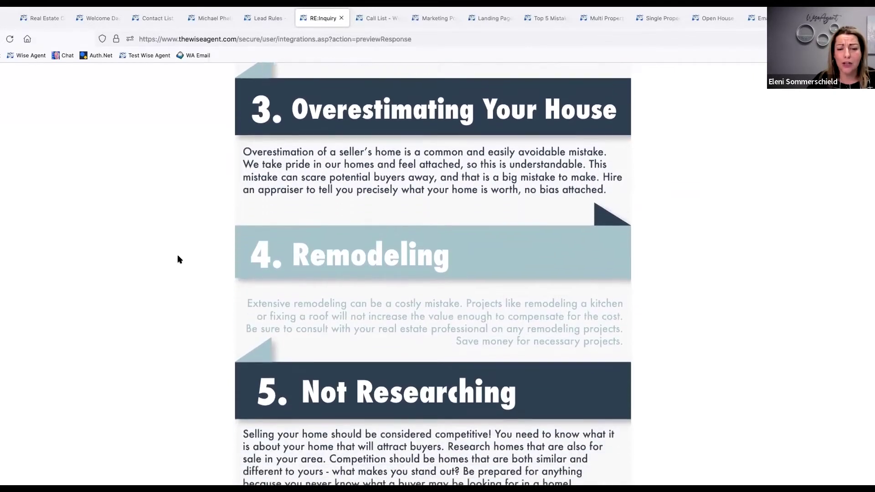
pyautogui.scroll(2, 177, 256)
pyautogui.scroll(-2, 177, 256)
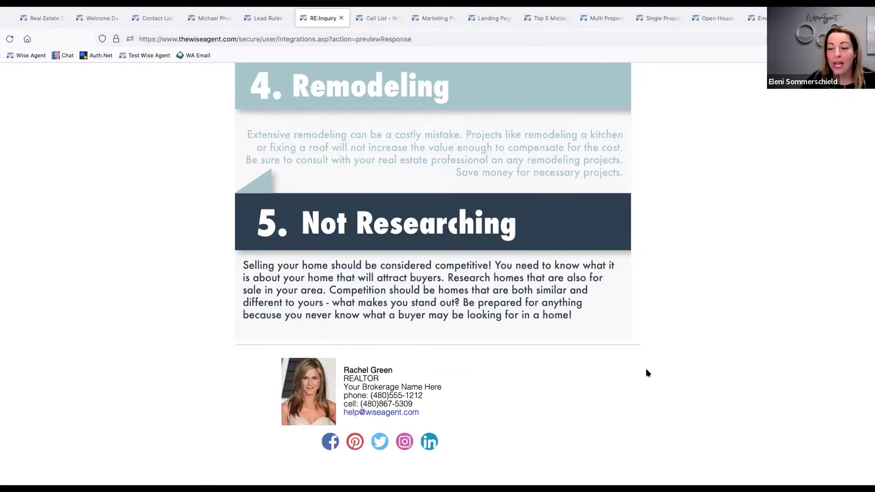
# Browse the saved landing pages, open Five Things You Must Do Before Selling for editing, and examine its lead form.
pyautogui.click(475, 21)
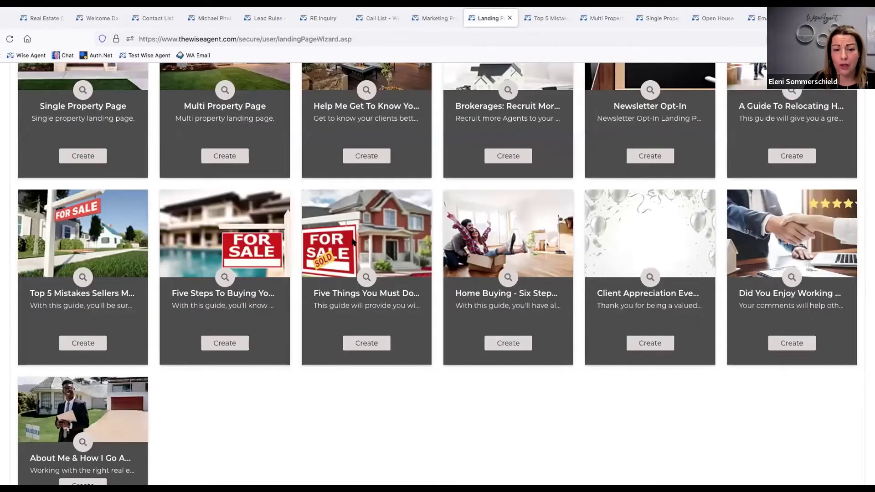
pyautogui.scroll(-5, 366, 282)
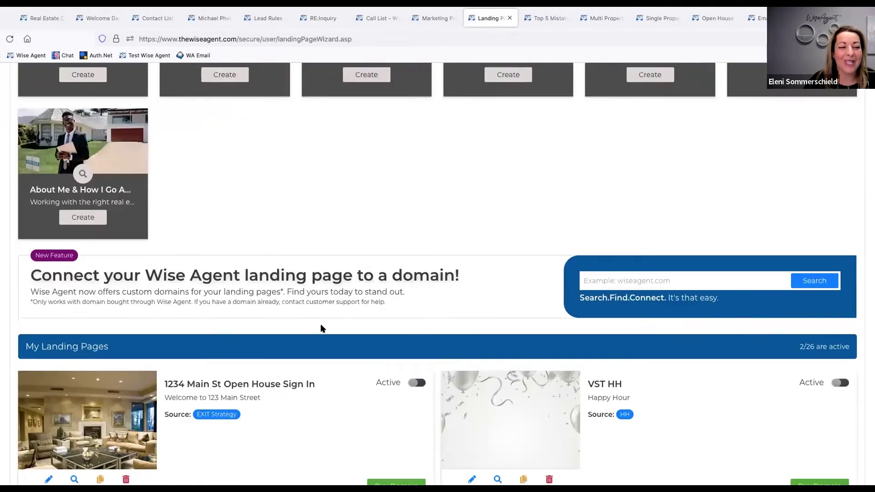
pyautogui.scroll(-5, 242, 280)
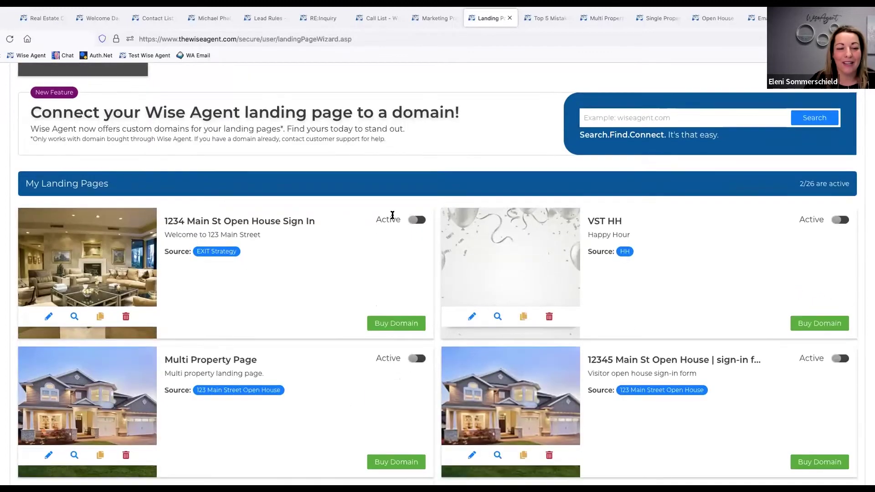
pyautogui.scroll(-3, 354, 336)
pyautogui.scroll(-1, 366, 273)
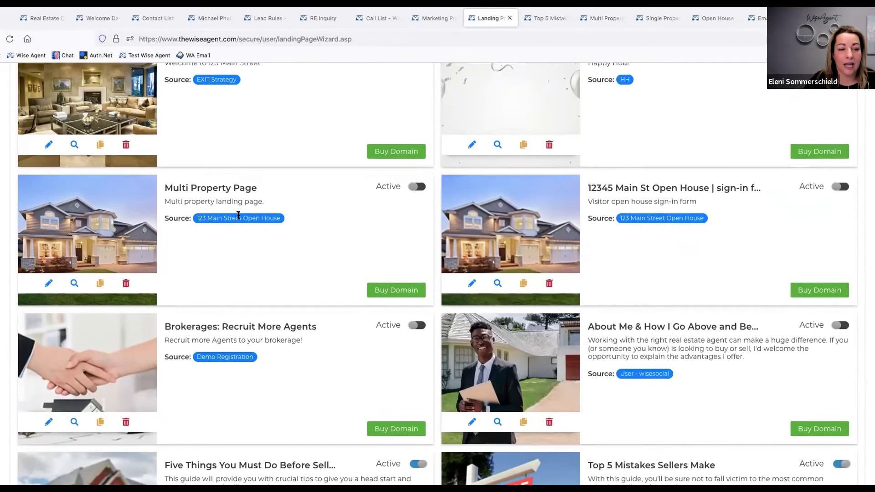
pyautogui.scroll(-5, 373, 273)
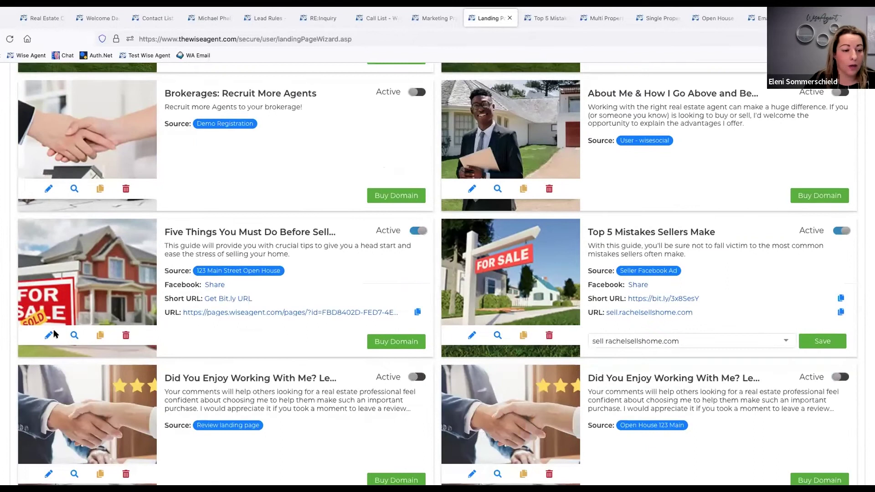
pyautogui.click(53, 334)
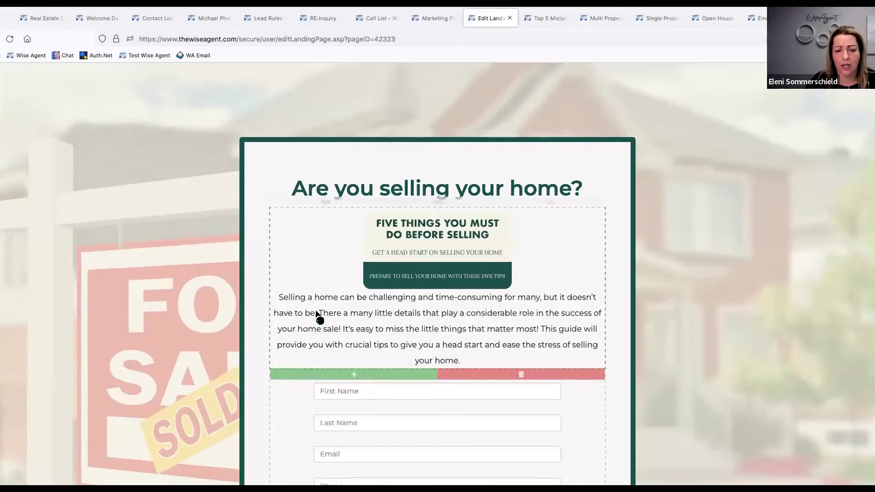
pyautogui.scroll(-4, 318, 316)
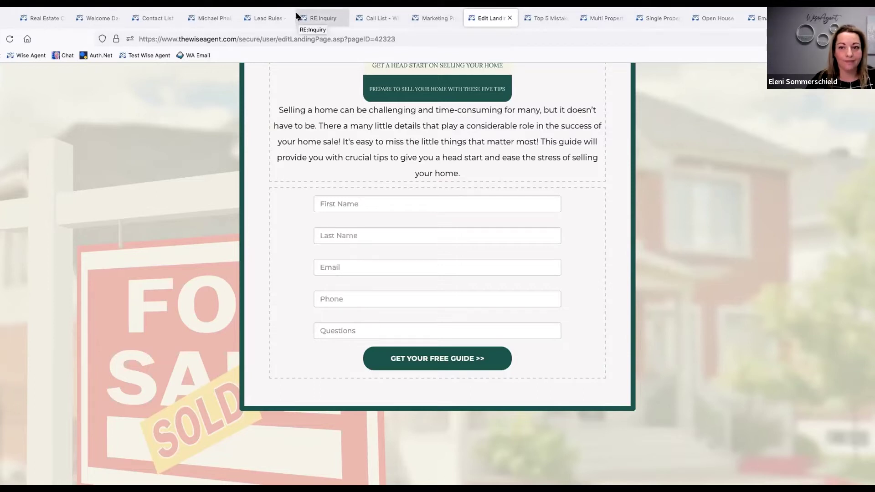
# Close the landing page editor and the Top 5 Mistakes, Multi Property, Single Property and Open House previews.
pyautogui.click(510, 19)
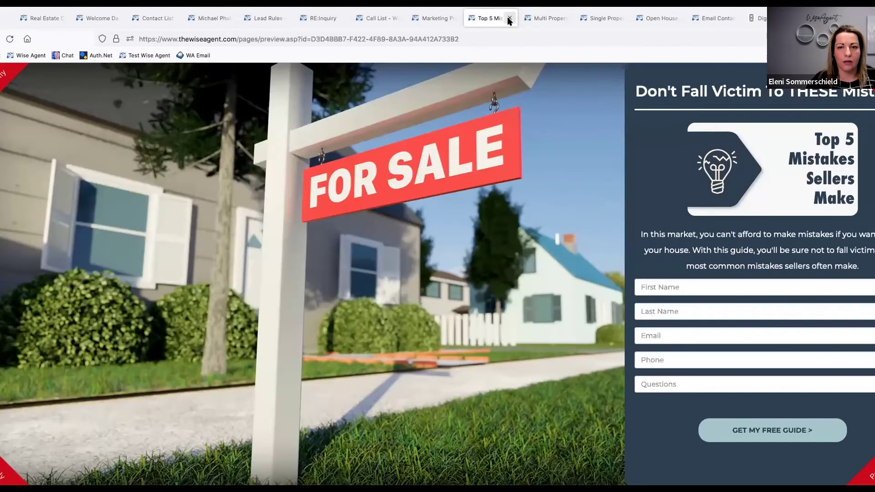
pyautogui.click(510, 18)
pyautogui.click(507, 18)
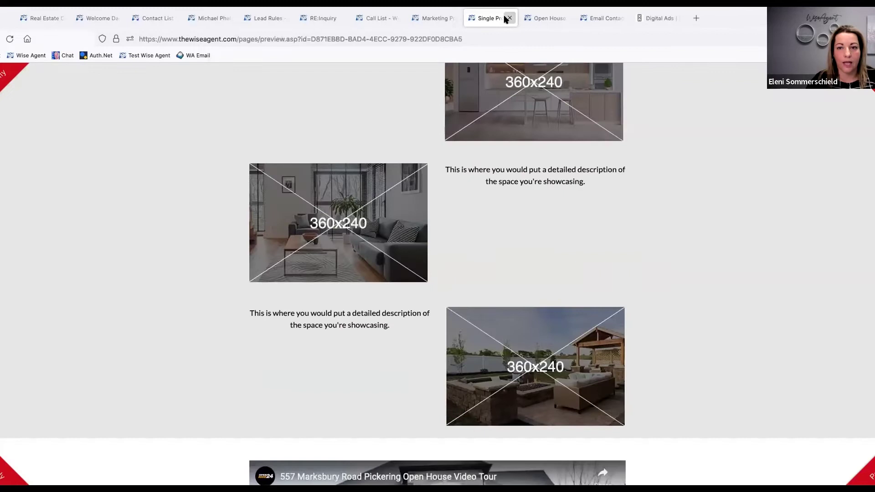
pyautogui.click(509, 18)
pyautogui.click(508, 18)
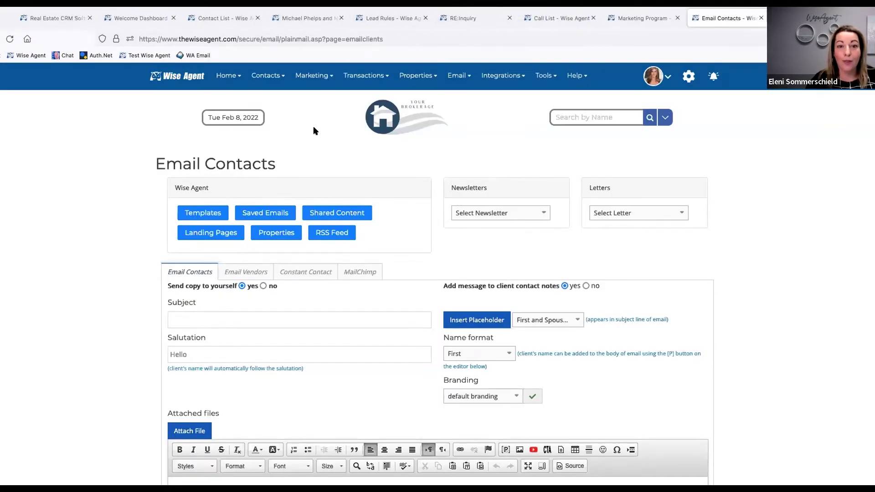
# Open the Test Program - DON'T DELETE marketing program and view the details of its Event 1 phone call.
pyautogui.click(614, 18)
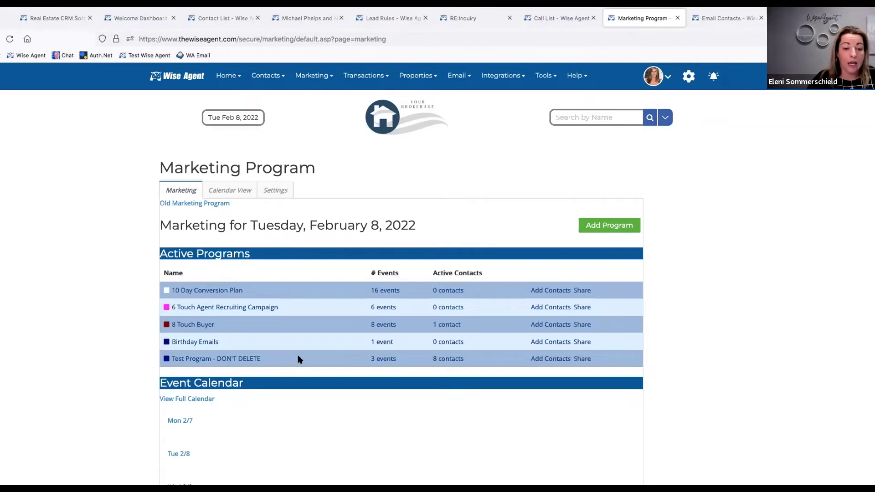
pyautogui.click(384, 358)
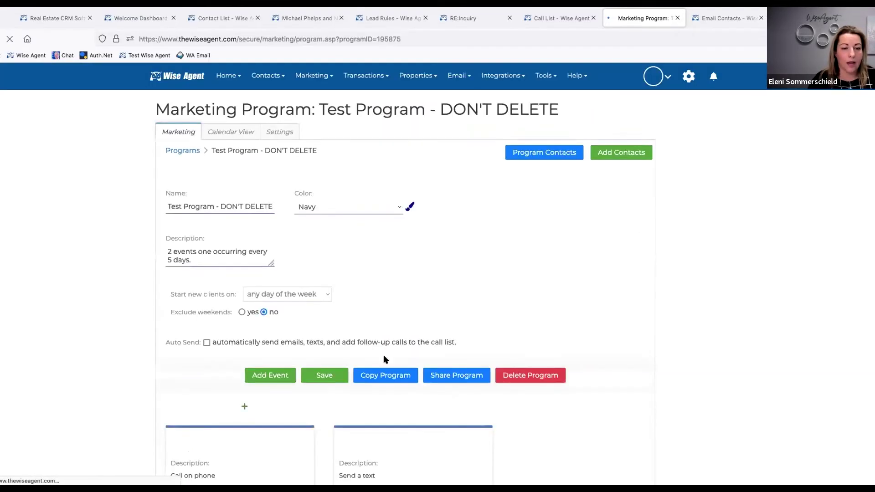
pyautogui.scroll(-5, 385, 357)
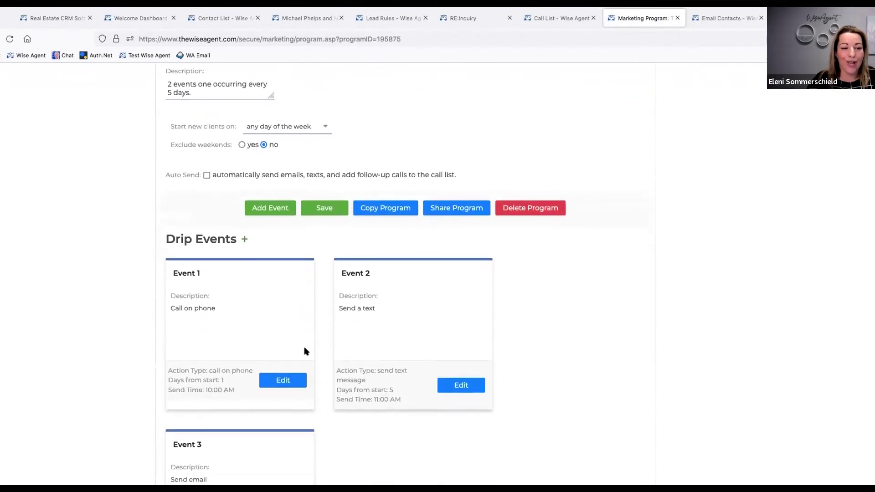
pyautogui.click(283, 381)
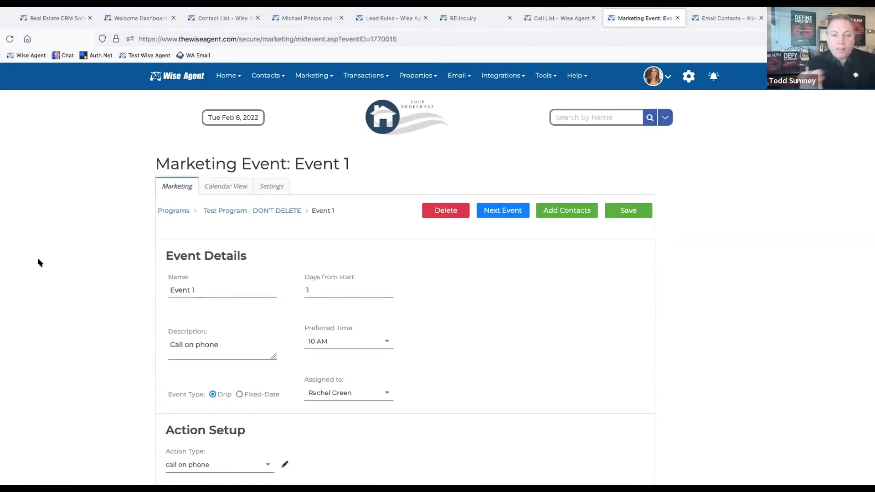
# Check today's call list against the test program's details and drip events.
pyautogui.click(543, 17)
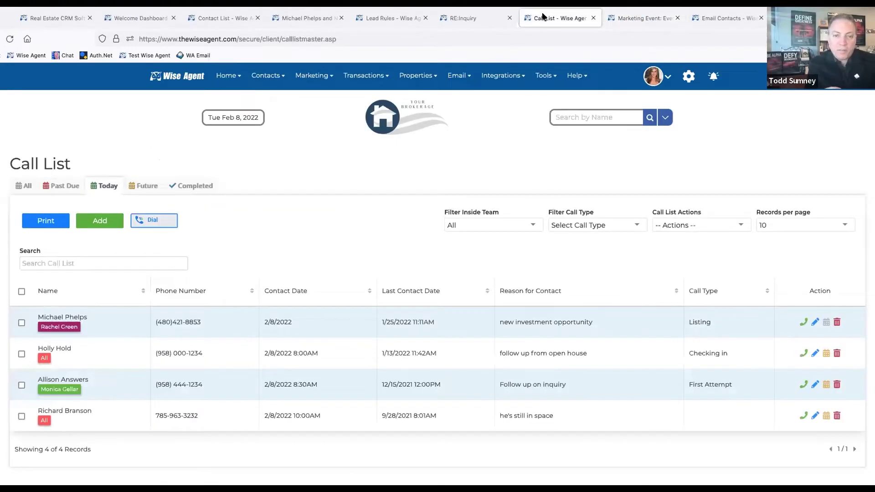
pyautogui.click(643, 17)
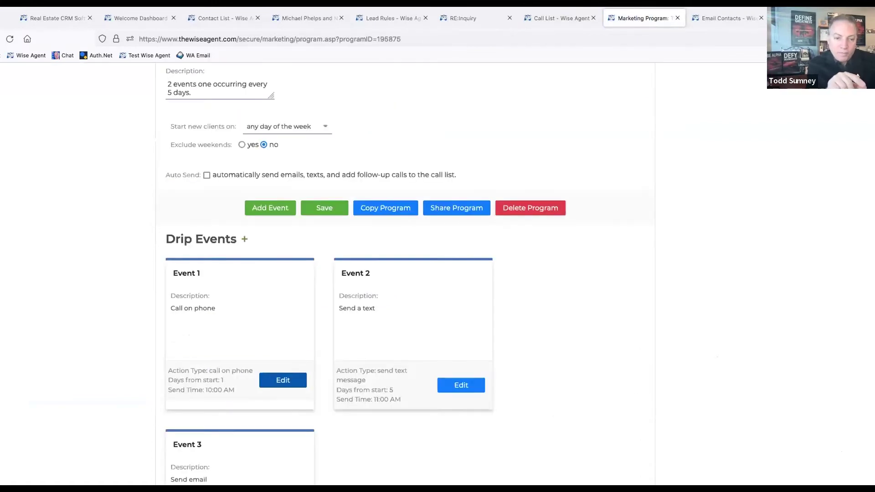
pyautogui.click(283, 379)
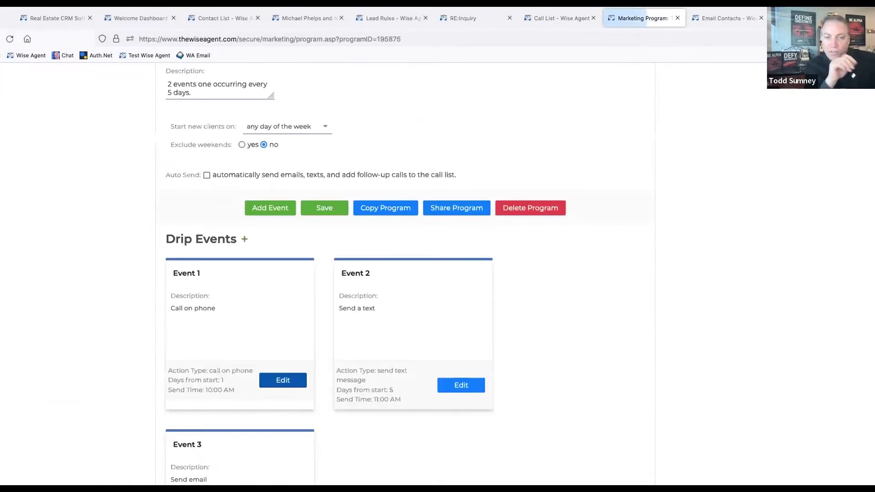
pyautogui.scroll(5, 10, 166)
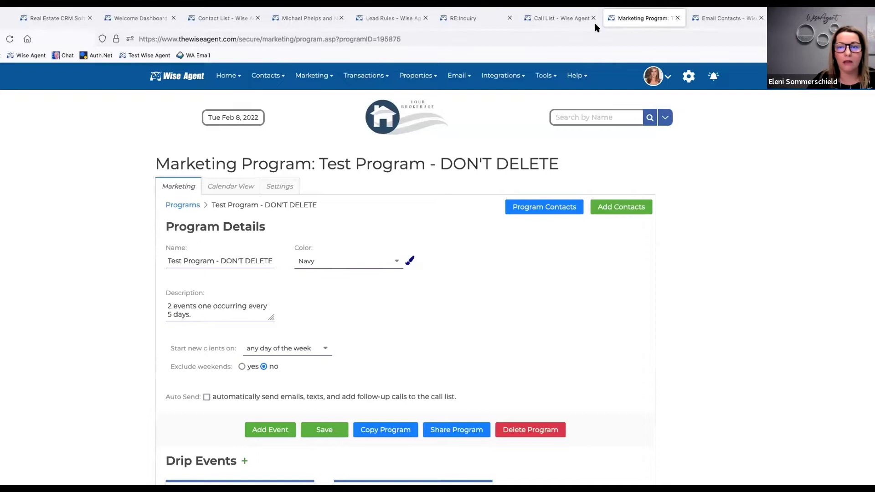
pyautogui.click(560, 18)
pyautogui.click(611, 18)
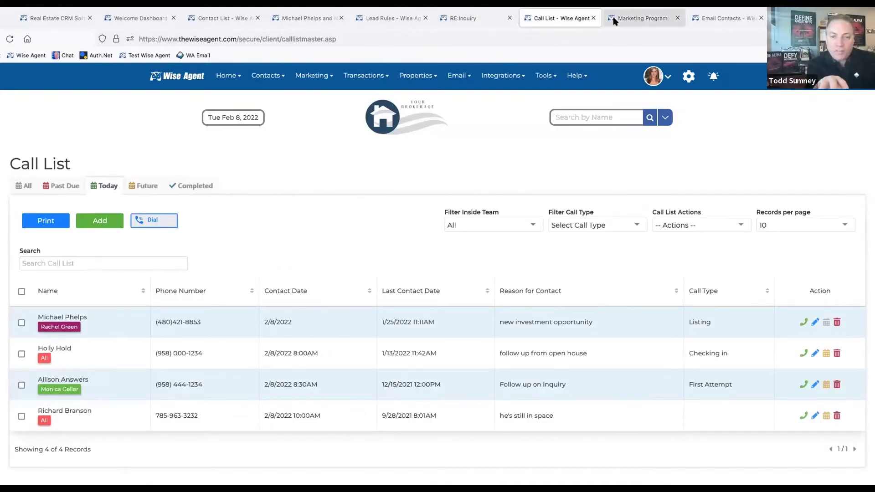
# Open the Drip Campaigns page separately from the test program and show its list of active programs.
pyautogui.moveTo(303, 78)
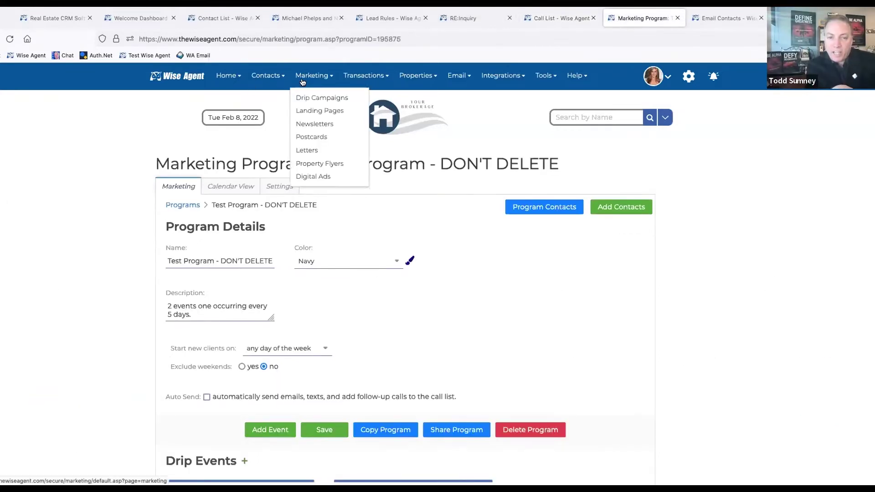
pyautogui.rightClick(313, 97)
pyautogui.click(319, 99)
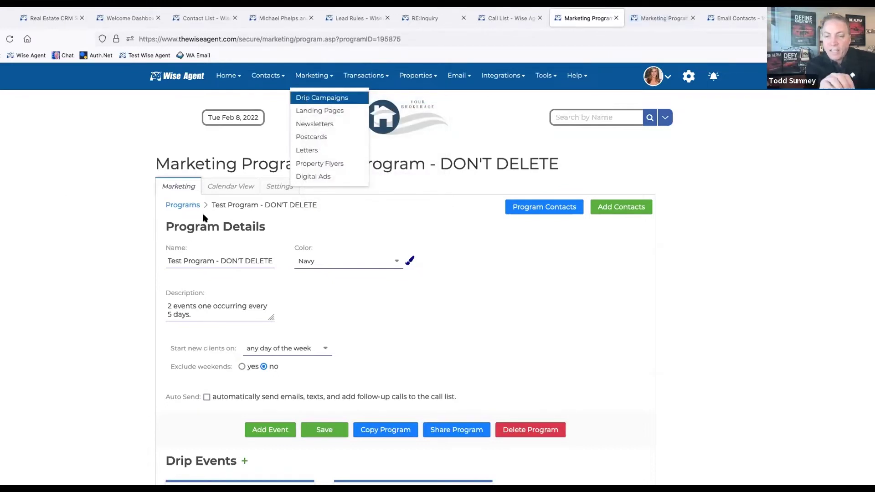
pyautogui.click(661, 14)
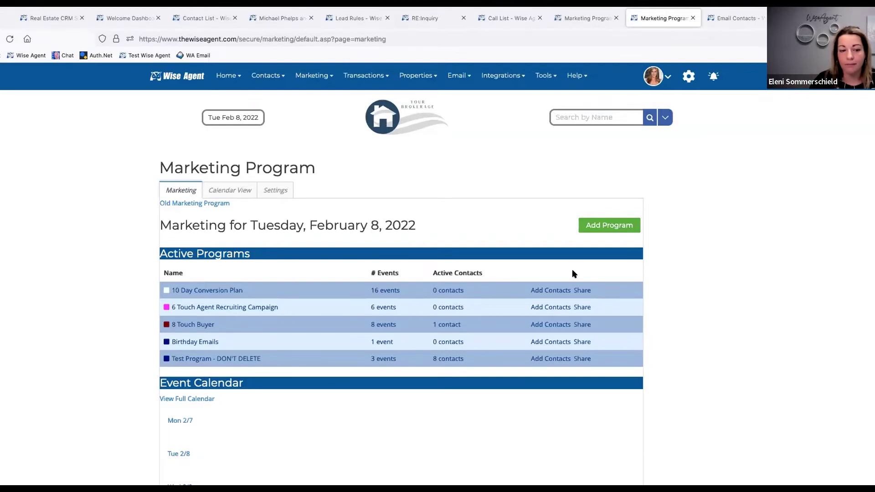
# Return to Test Program - DON'T DELETE and review the action types of its phone call, text message and email drip events.
pyautogui.click(575, 18)
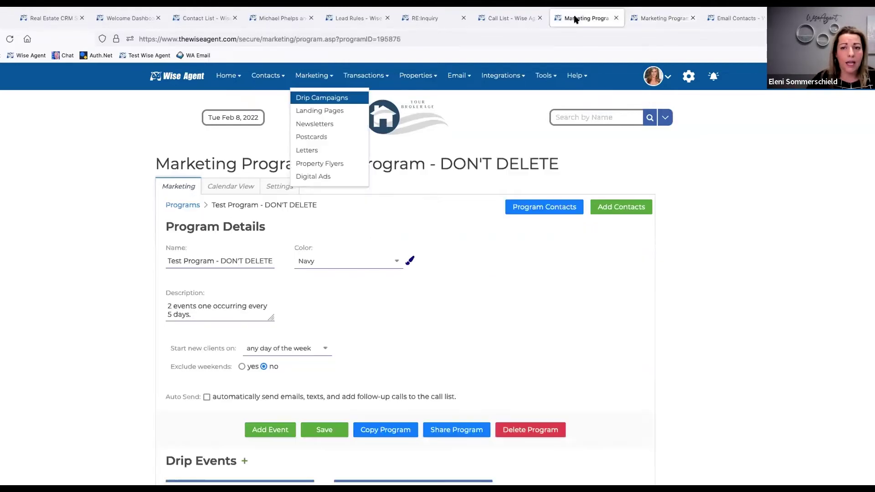
pyautogui.scroll(-3, 373, 313)
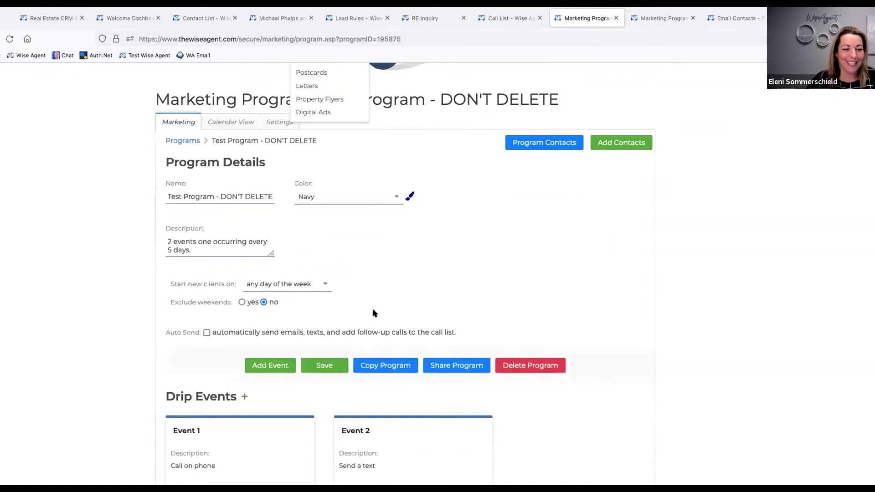
pyautogui.scroll(-3, 373, 312)
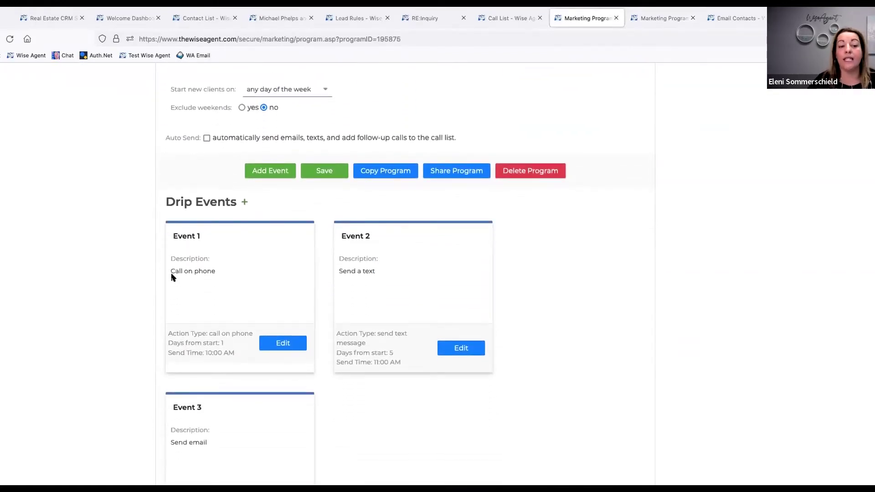
pyautogui.moveTo(168, 271); pyautogui.dragTo(217, 270)
pyautogui.moveTo(197, 334); pyautogui.dragTo(254, 333)
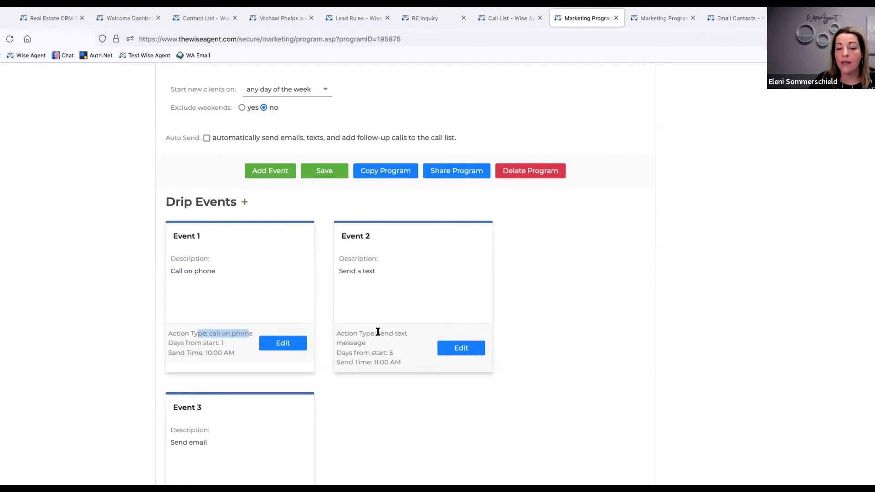
pyautogui.moveTo(380, 333); pyautogui.dragTo(399, 332)
pyautogui.scroll(-3, 187, 375)
pyautogui.moveTo(190, 407); pyautogui.dragTo(231, 405)
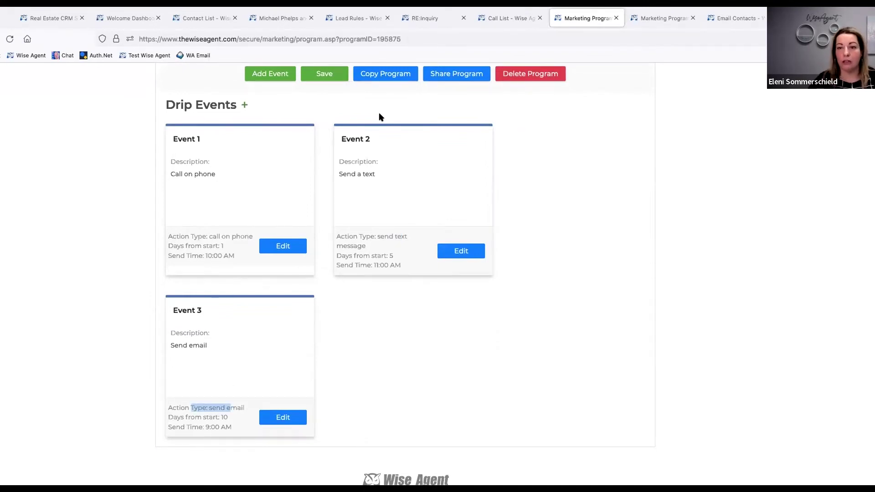
# Start a new marketing program from the program list and choose to add a stock program instead of a custom one.
pyautogui.click(651, 18)
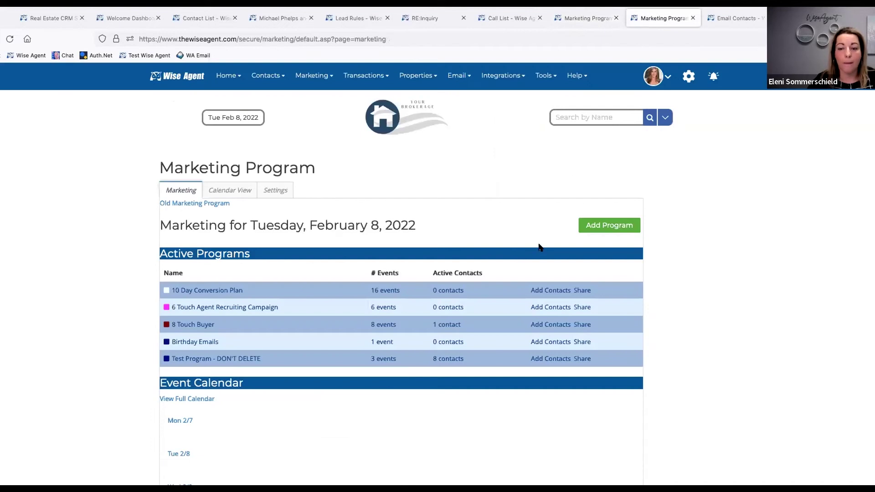
pyautogui.click(624, 227)
pyautogui.scroll(-3, 209, 301)
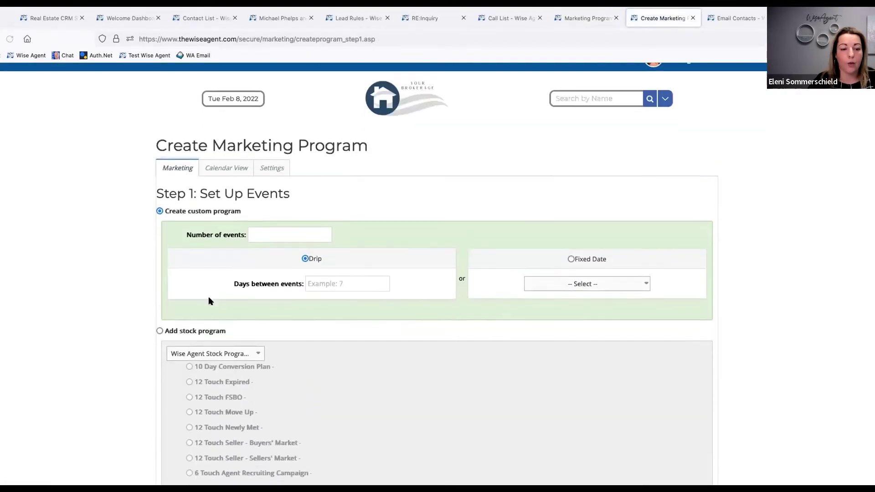
pyautogui.click(160, 255)
pyautogui.scroll(-2, 135, 349)
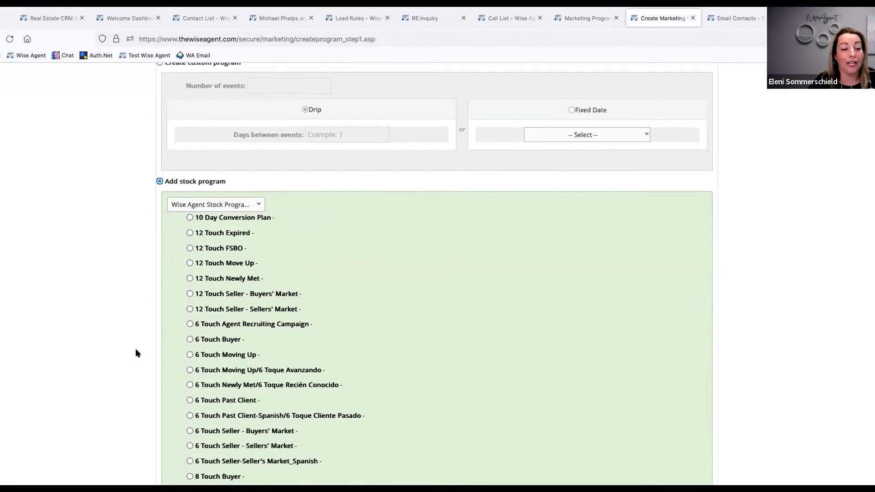
# Examine the Wise Agent stock programs, including the Spanish-language versions and the 6 Touch Agent Recruiting Campaign.
pyautogui.scroll(-1, 135, 349)
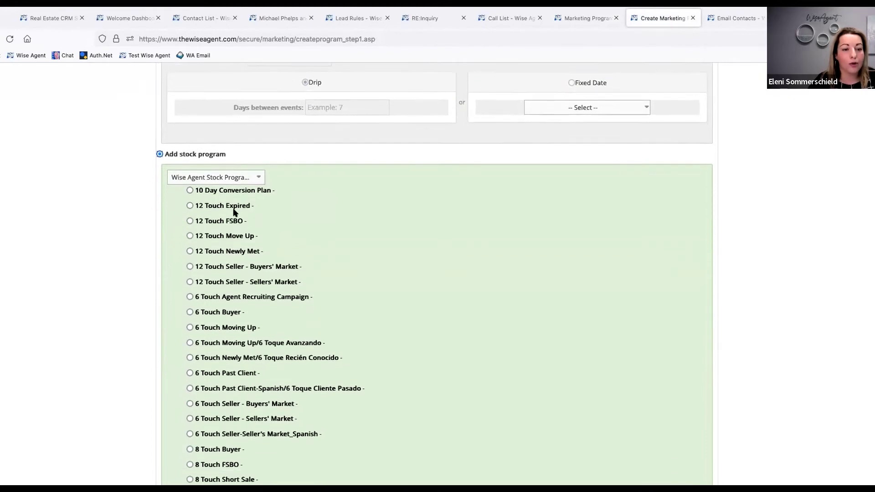
pyautogui.scroll(-1, 244, 286)
pyautogui.doubleClick(263, 308)
pyautogui.moveTo(263, 307); pyautogui.dragTo(259, 325)
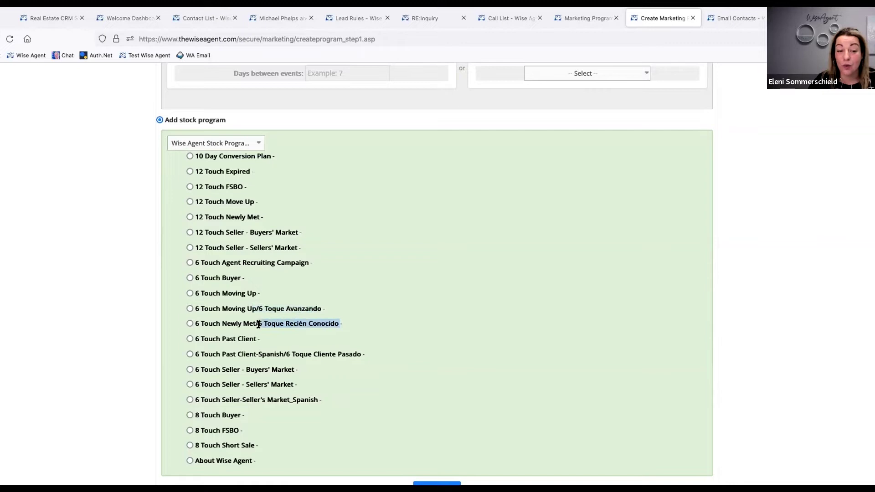
pyautogui.moveTo(259, 355); pyautogui.dragTo(352, 355)
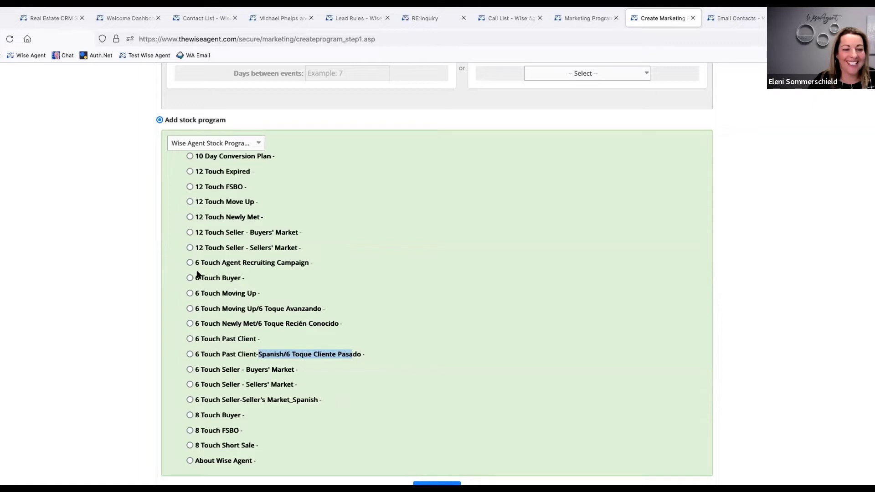
pyautogui.scroll(-1, 196, 395)
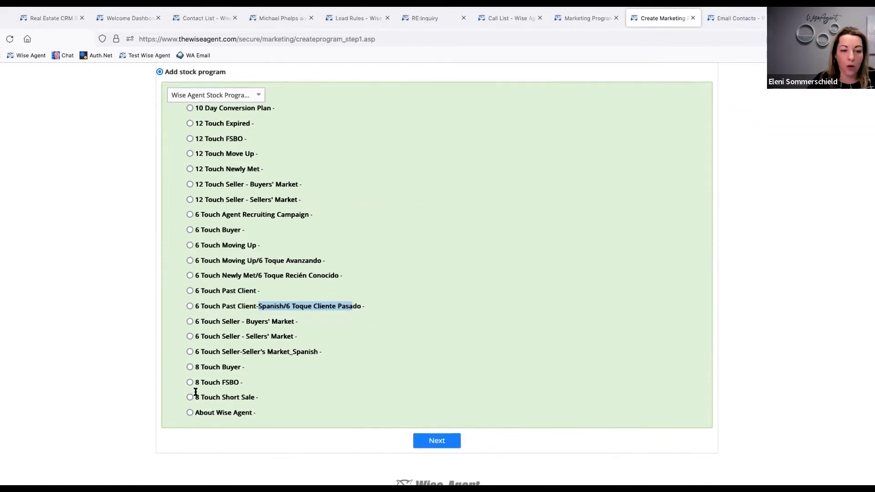
pyautogui.scroll(2, 196, 392)
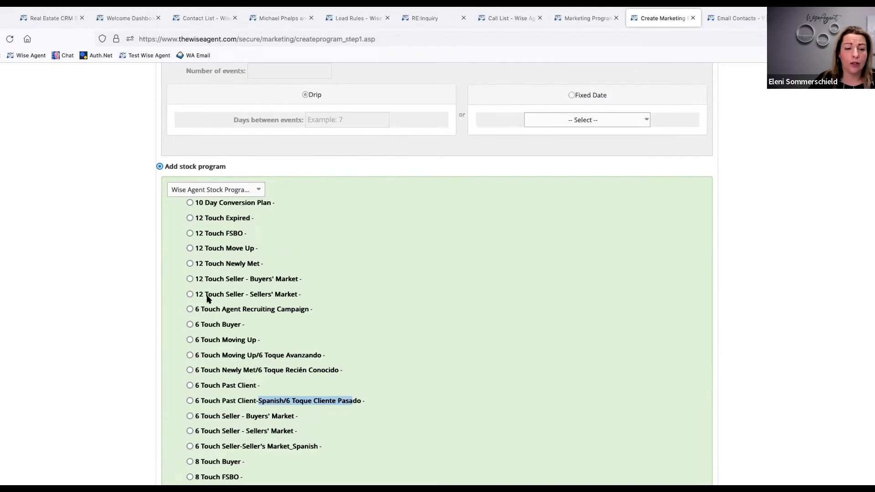
pyautogui.moveTo(233, 309); pyautogui.dragTo(284, 309)
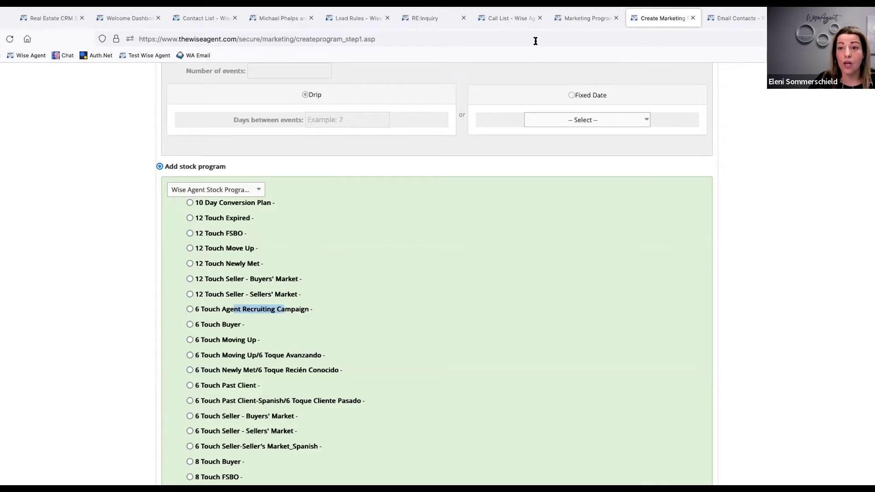
# Open Event 1 of the test program and review its details and call script.
pyautogui.click(575, 21)
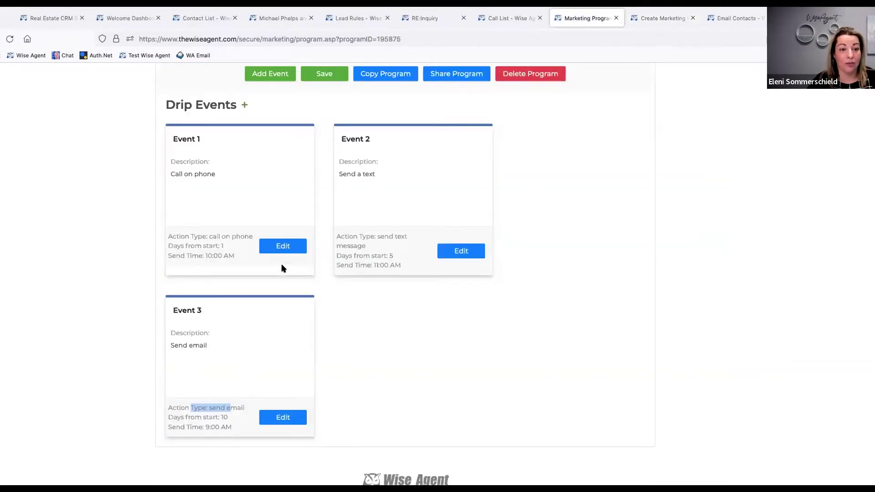
pyautogui.scroll(1, 287, 283)
pyautogui.click(281, 287)
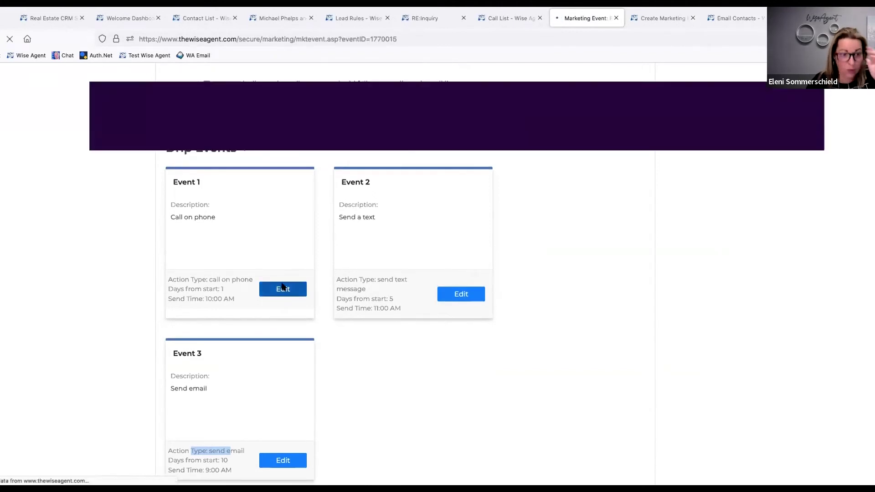
pyautogui.scroll(-3, 163, 319)
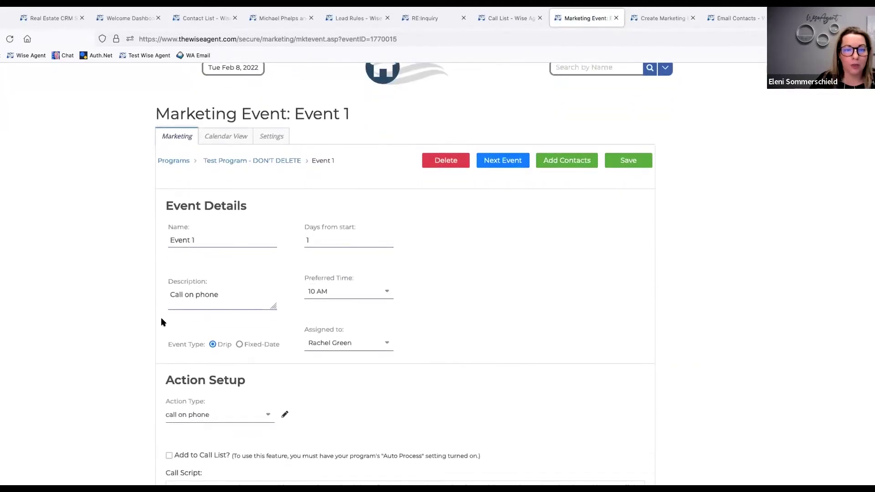
pyautogui.scroll(-3, 162, 315)
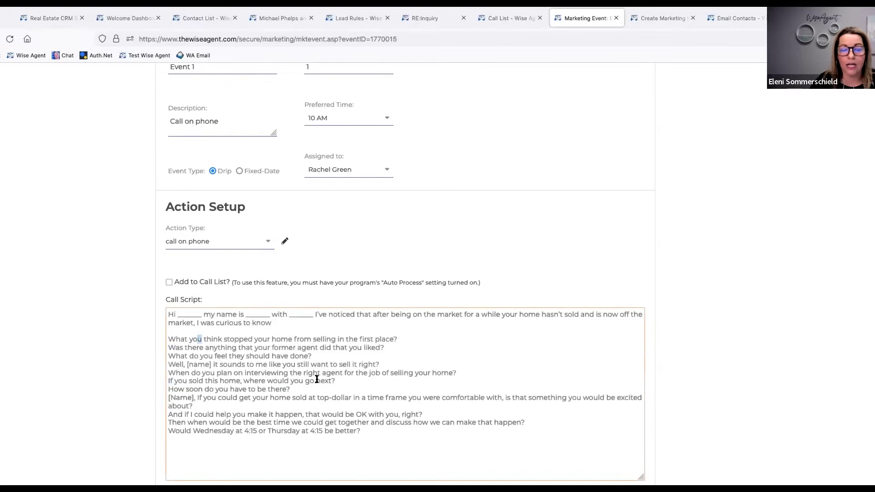
pyautogui.moveTo(198, 339); pyautogui.dragTo(384, 415)
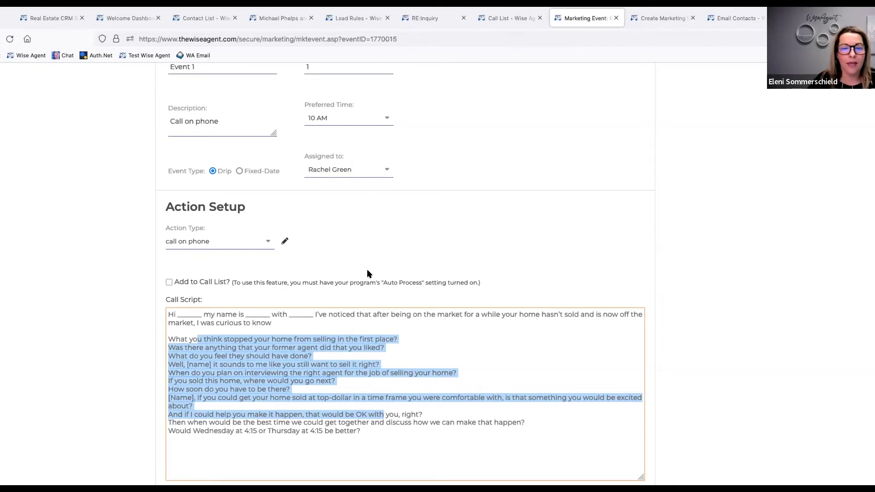
# Go to Event 2 of the test program and enter 5 as its days from start.
pyautogui.scroll(5, 369, 273)
pyautogui.click(496, 215)
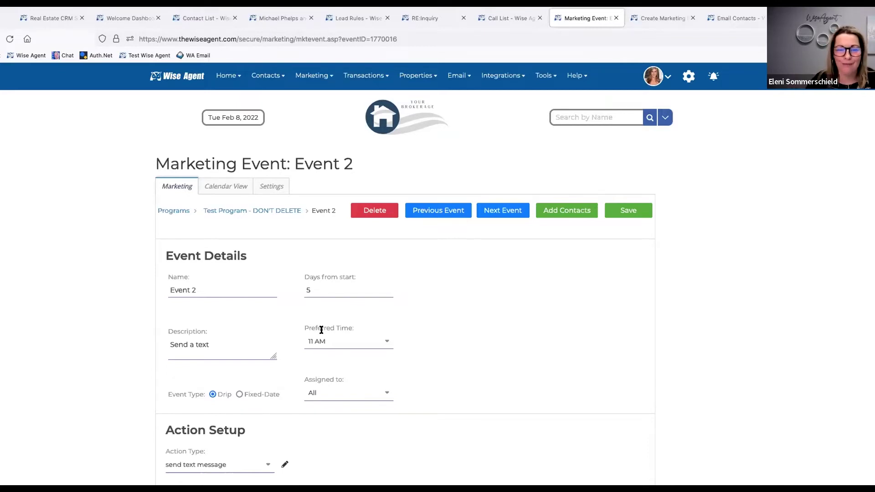
pyautogui.doubleClick(302, 288)
pyautogui.press('BackSpace')
pyautogui.write('5')
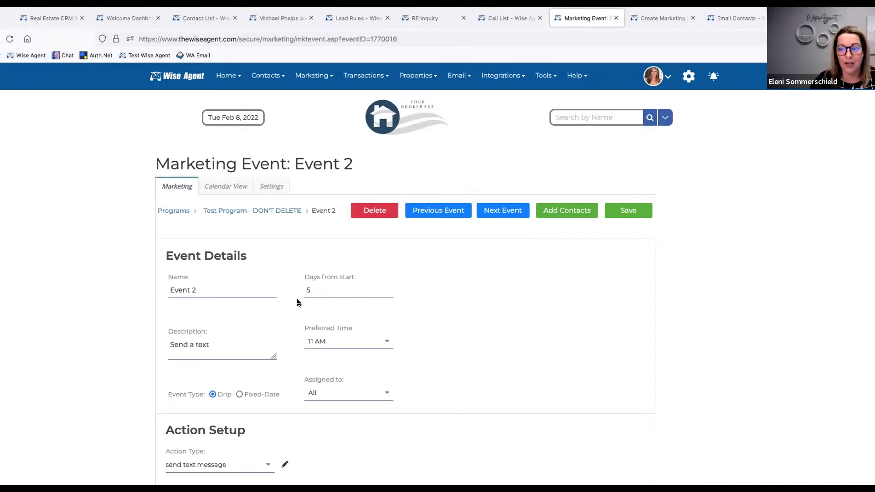
# Review Event 2's text message setup, including the message body, placeholders, attached video and test-send option.
pyautogui.scroll(-4, 201, 324)
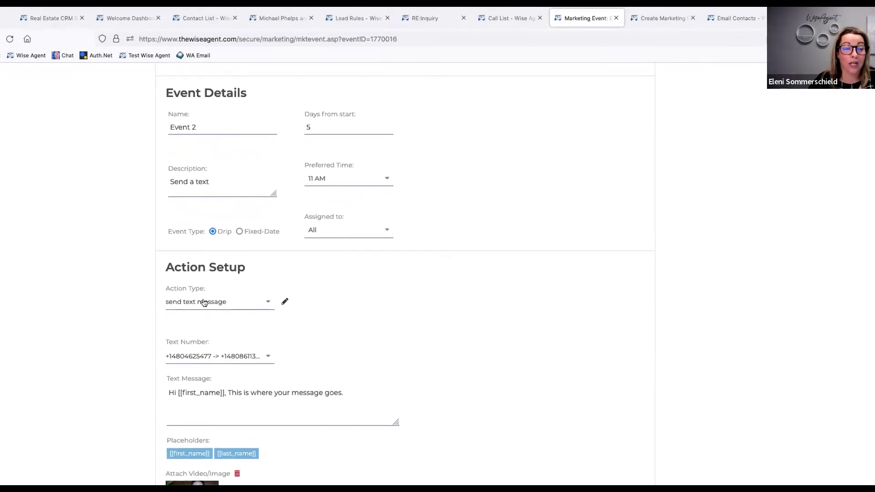
pyautogui.scroll(-3, 226, 395)
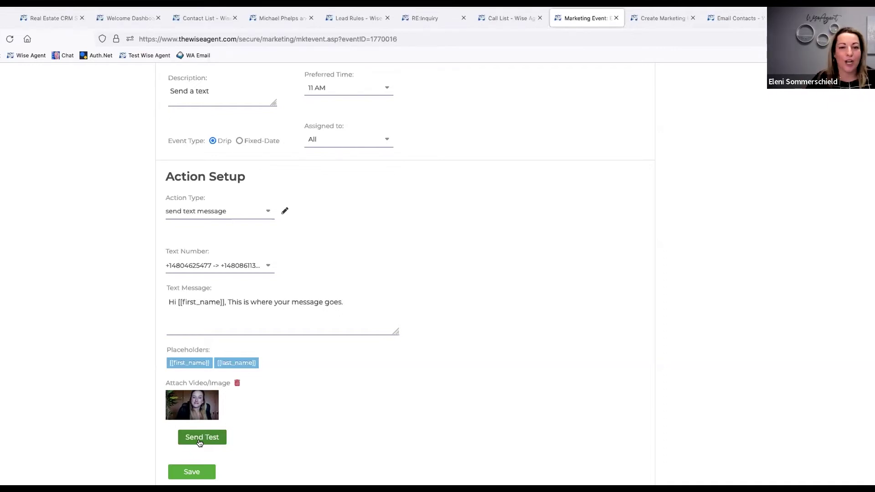
pyautogui.scroll(6, 369, 371)
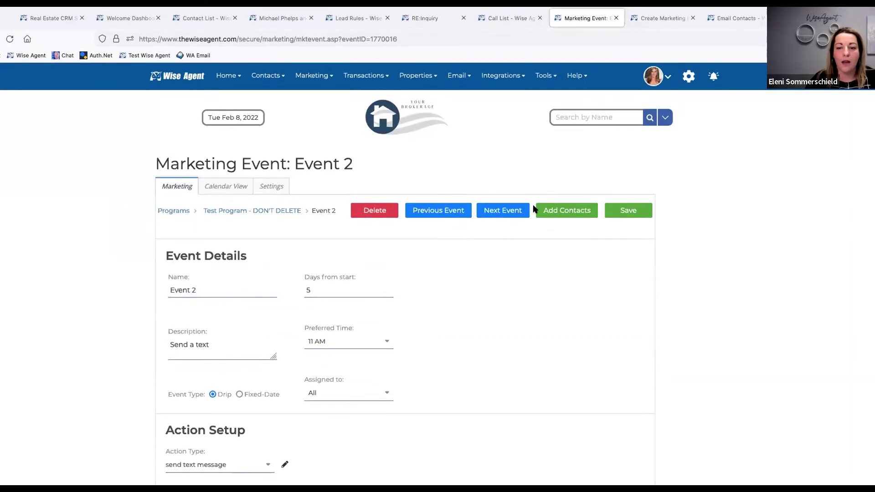
# Go to Event 3 of the test program and set its days from start to 7.
pyautogui.click(493, 213)
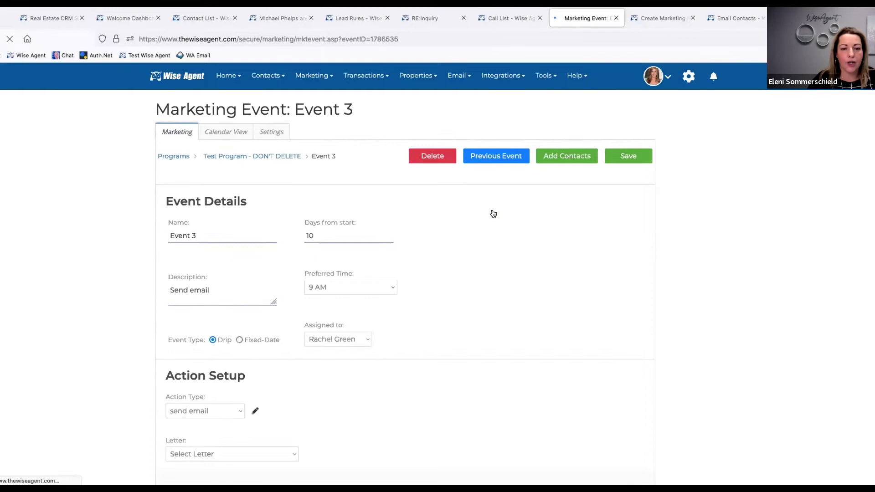
pyautogui.moveTo(326, 285); pyautogui.dragTo(291, 285)
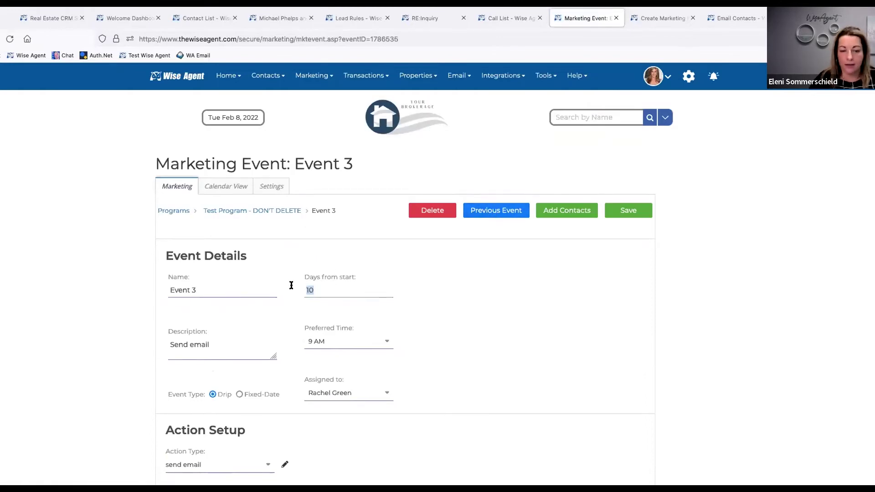
pyautogui.write('7')
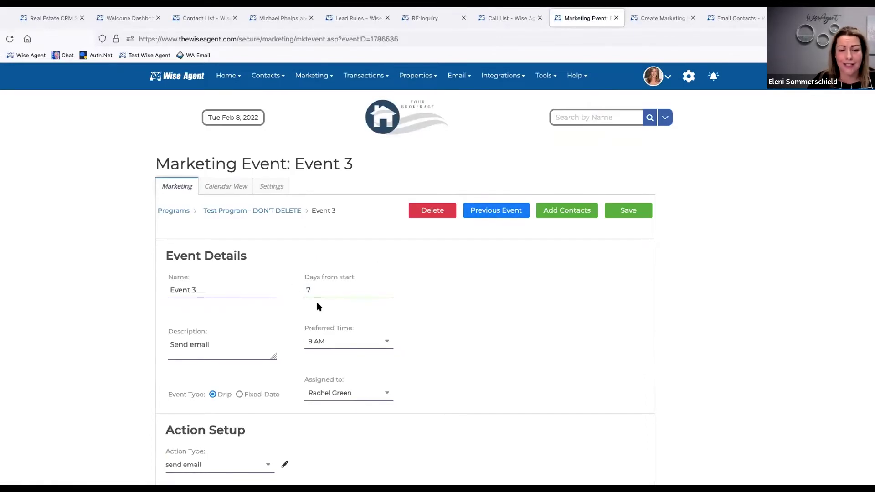
# Try 5 PM and 6 PM as Event 3's preferred time.
pyautogui.click(334, 341)
pyautogui.scroll(-3, 334, 340)
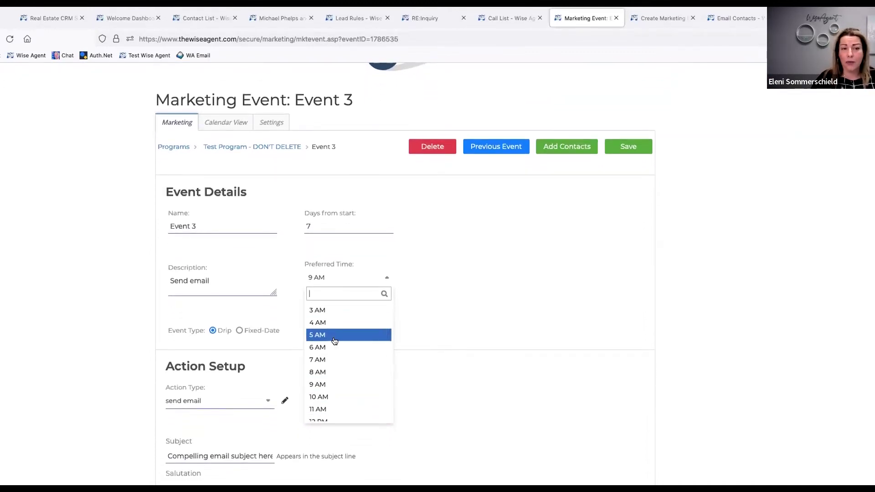
pyautogui.scroll(-3, 348, 371)
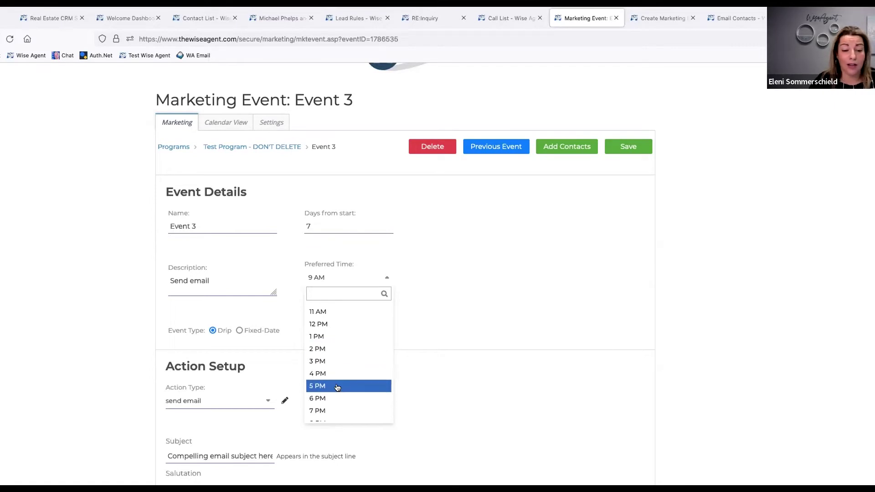
pyautogui.click(338, 386)
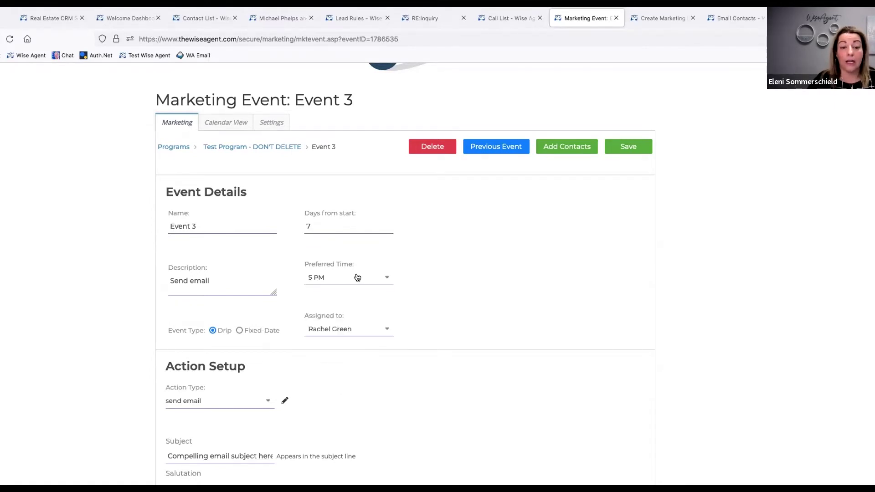
pyautogui.click(363, 279)
pyautogui.scroll(-2, 345, 365)
pyautogui.click(333, 378)
# Set Event 3's preferred time to 8 PM.
pyautogui.click(338, 278)
pyautogui.scroll(-3, 327, 405)
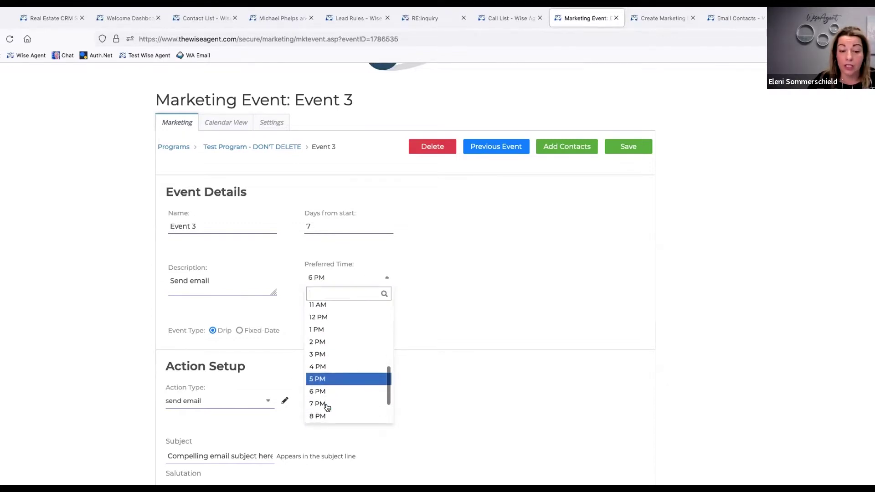
pyautogui.click(326, 401)
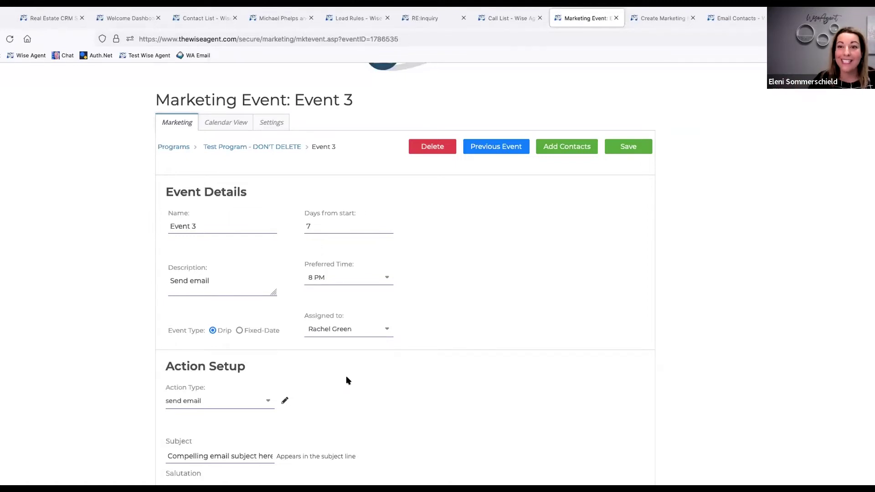
# Review Event 3's email setup, covering the subject, salutation, name format, branding and email body.
pyautogui.scroll(-1, 346, 380)
pyautogui.scroll(-2, 280, 309)
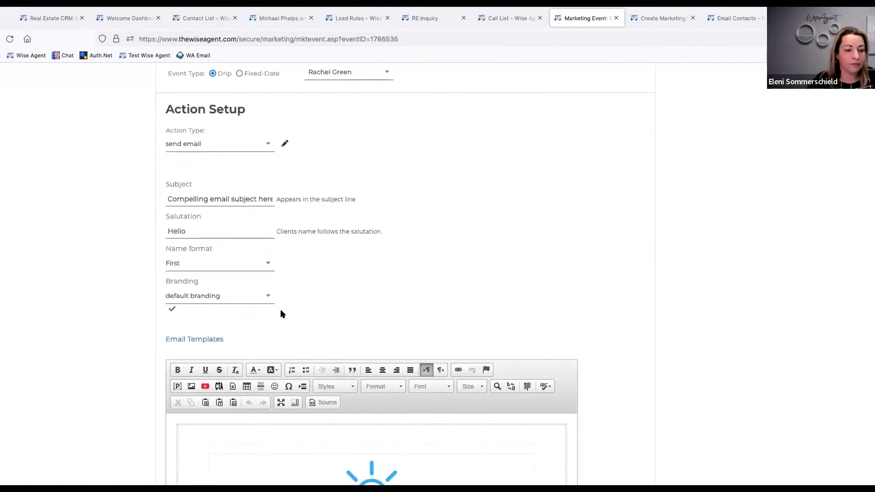
pyautogui.scroll(-2, 280, 303)
pyautogui.scroll(4, 232, 284)
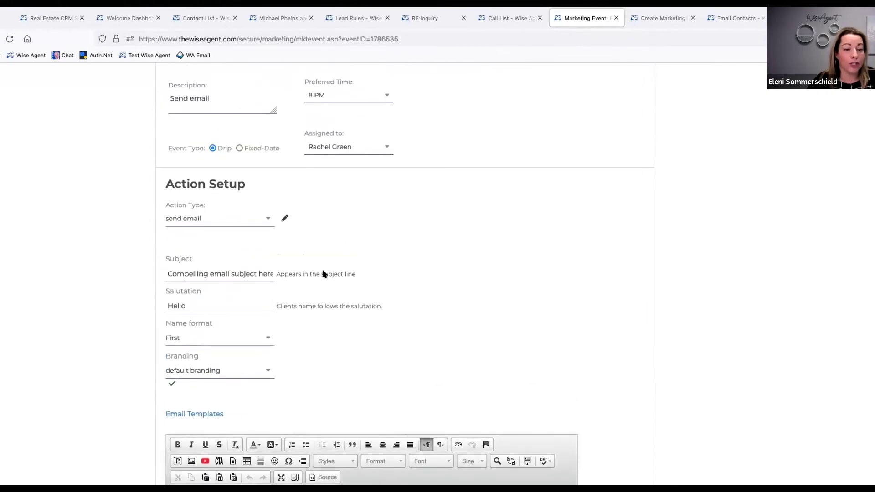
pyautogui.scroll(-5, 316, 337)
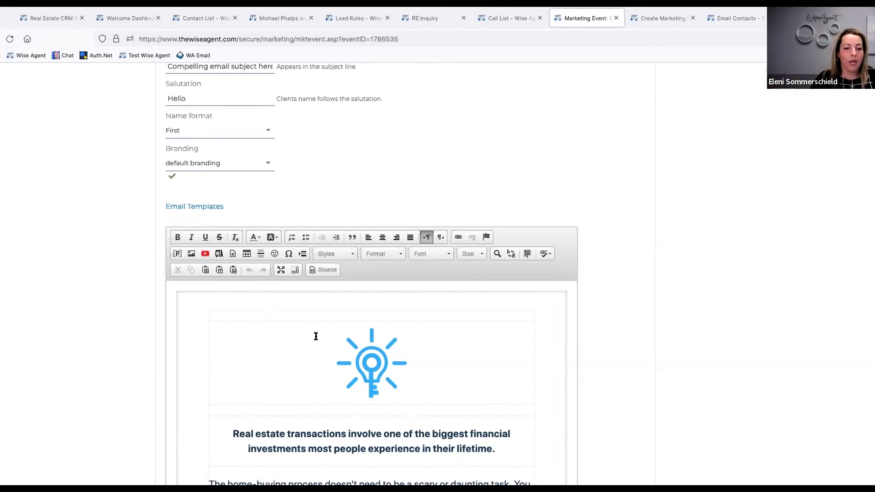
# Review the rest of Event 3's email body and preview the finished email from its branding to its signature.
pyautogui.scroll(-5, 315, 337)
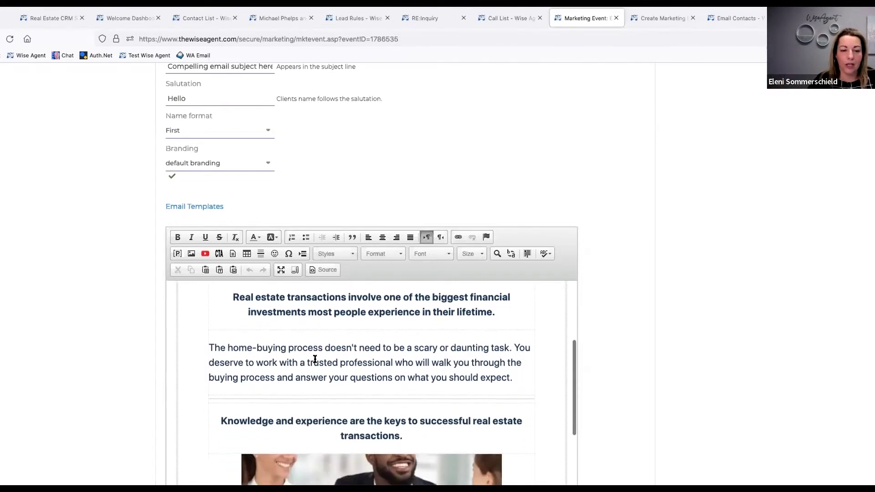
pyautogui.scroll(-7, 315, 360)
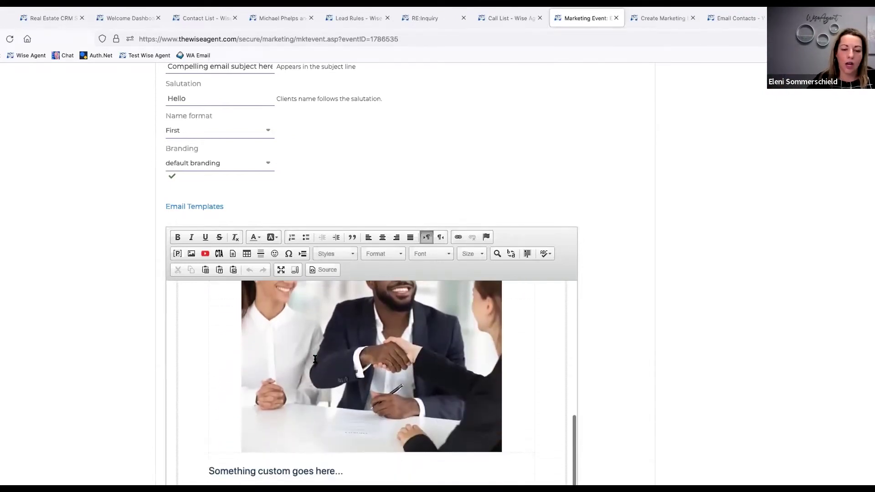
pyautogui.scroll(-6, 314, 362)
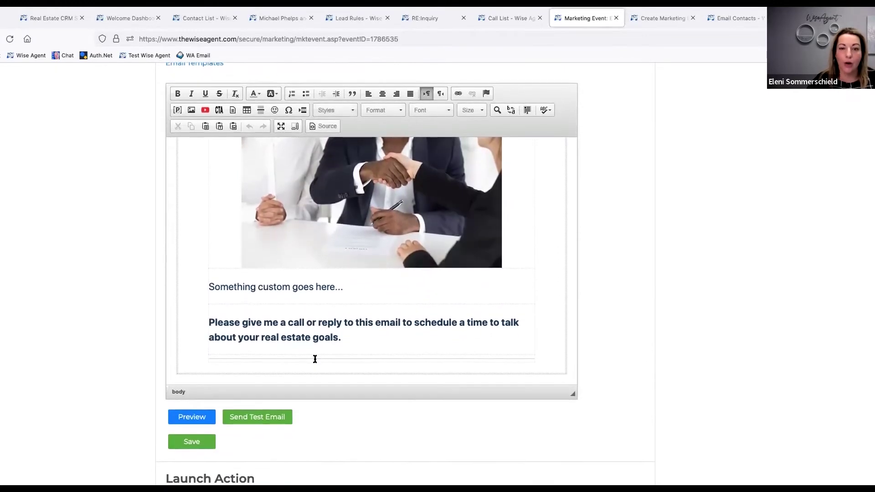
pyautogui.click(192, 418)
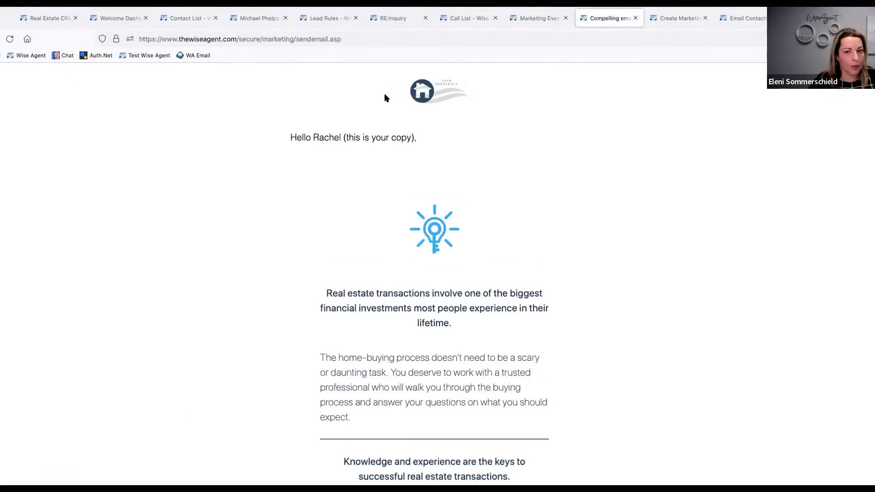
pyautogui.scroll(-10, 411, 212)
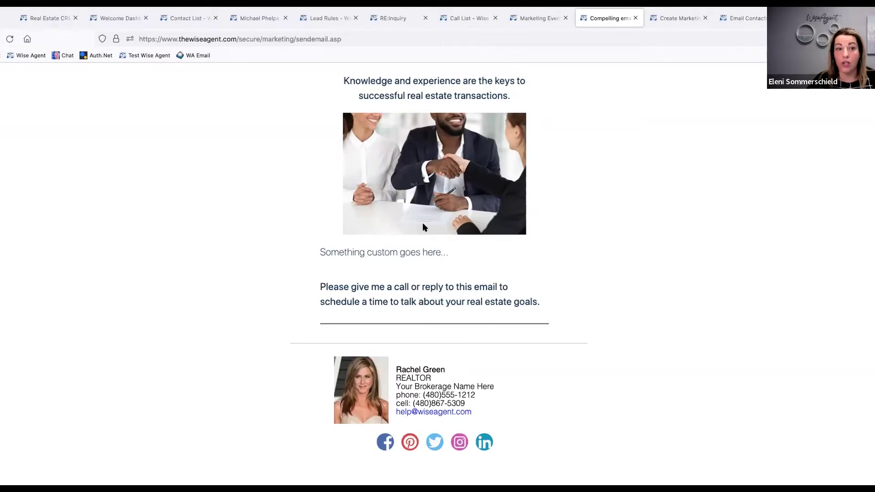
pyautogui.scroll(8, 423, 222)
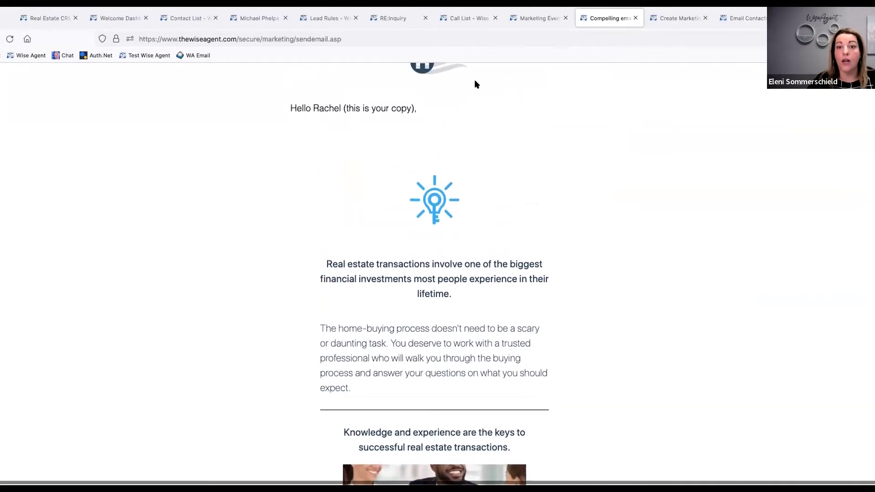
pyautogui.click(635, 18)
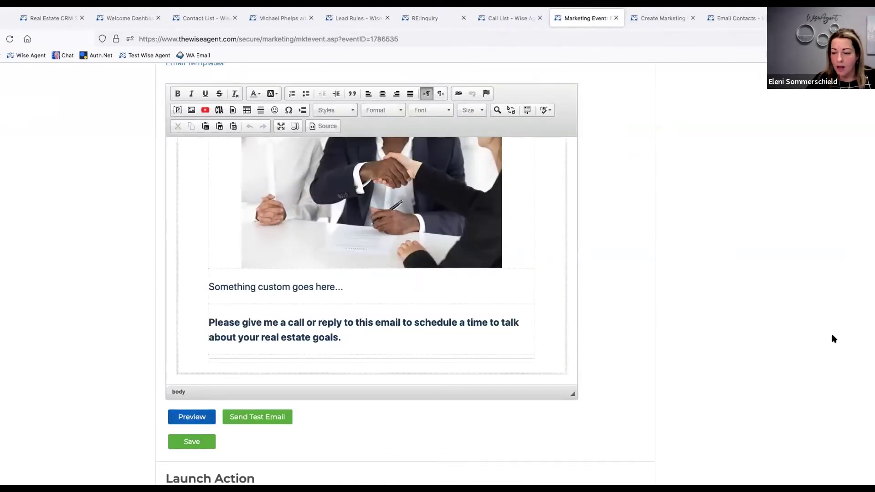
# Look through the action types available for Event 3, down to Mail Postcard.
pyautogui.scroll(5, 457, 242)
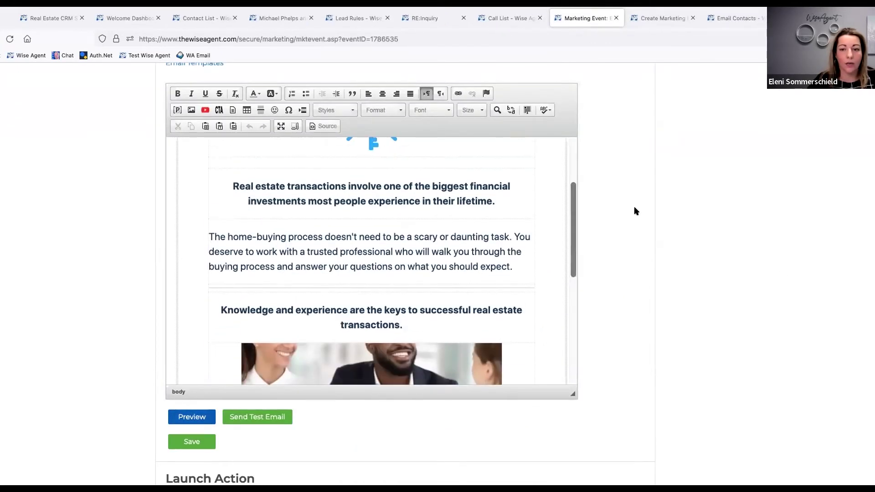
pyautogui.scroll(1, 610, 204)
pyautogui.scroll(5, 610, 203)
pyautogui.scroll(1, 241, 195)
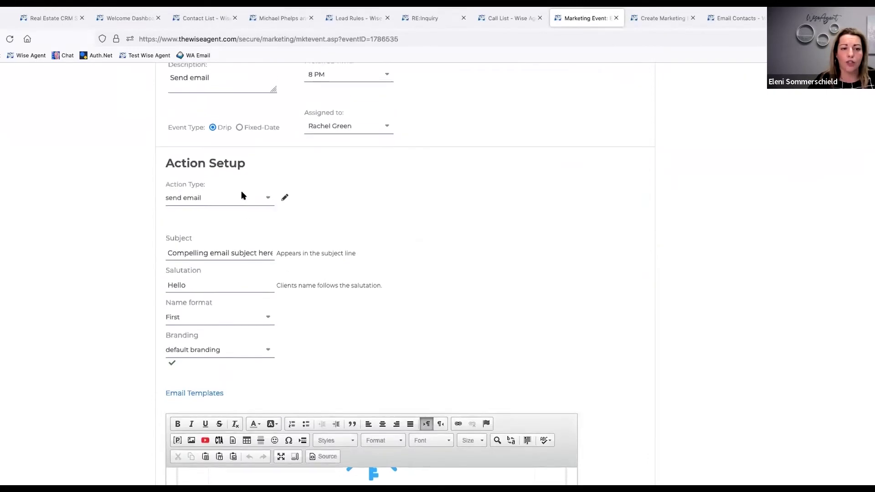
pyautogui.click(257, 214)
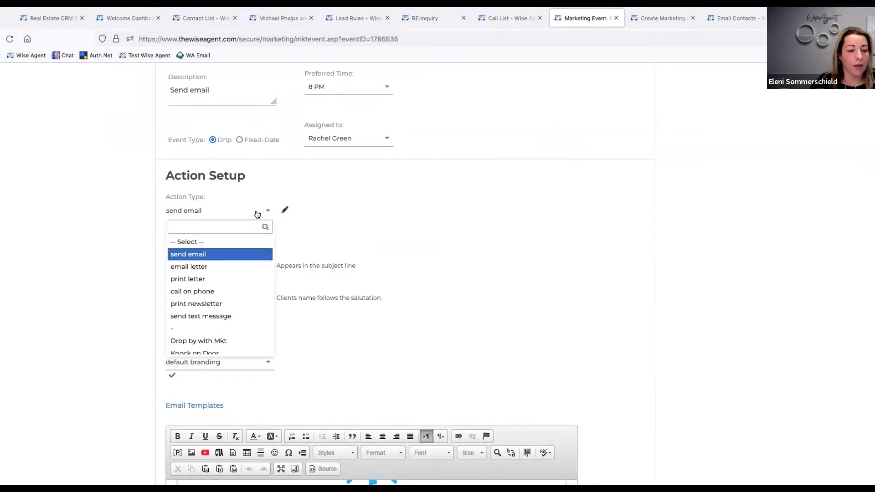
pyautogui.scroll(-1, 215, 324)
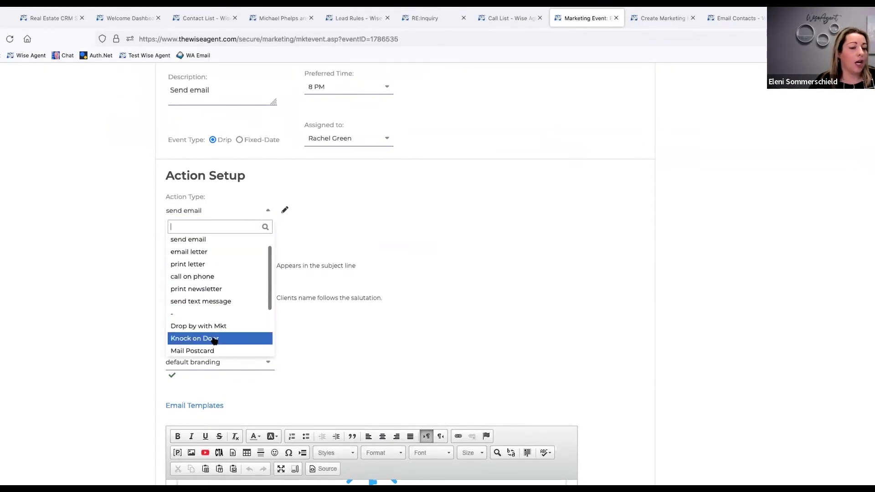
pyautogui.scroll(-1, 212, 341)
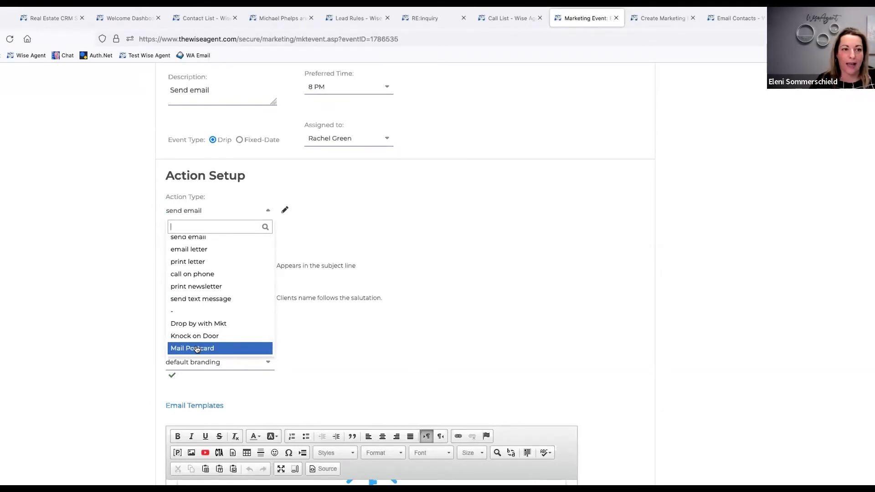
# Check the marketing events on the dashboard's February 2022 calendar and return to Event 3's details.
pyautogui.click(126, 18)
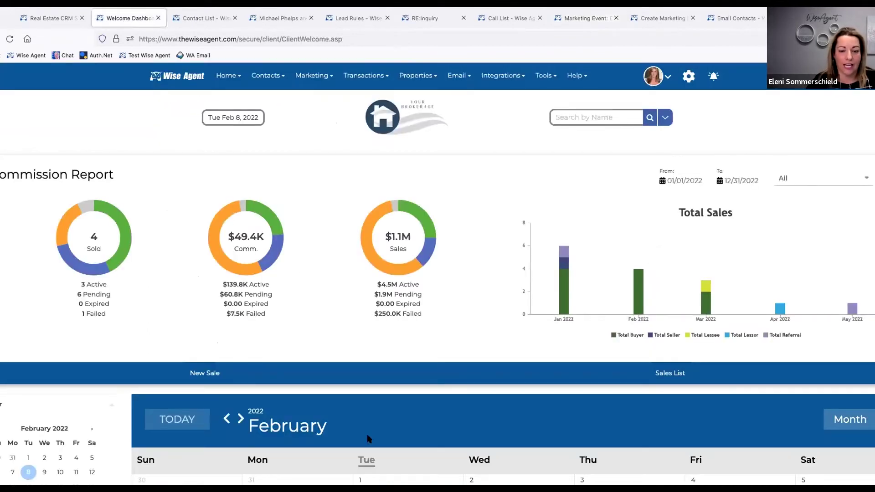
pyautogui.scroll(-5, 368, 439)
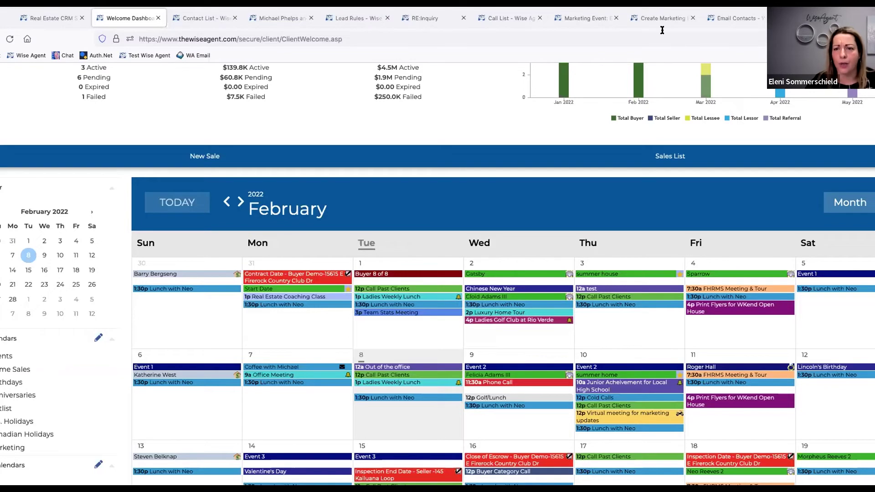
pyautogui.click(585, 18)
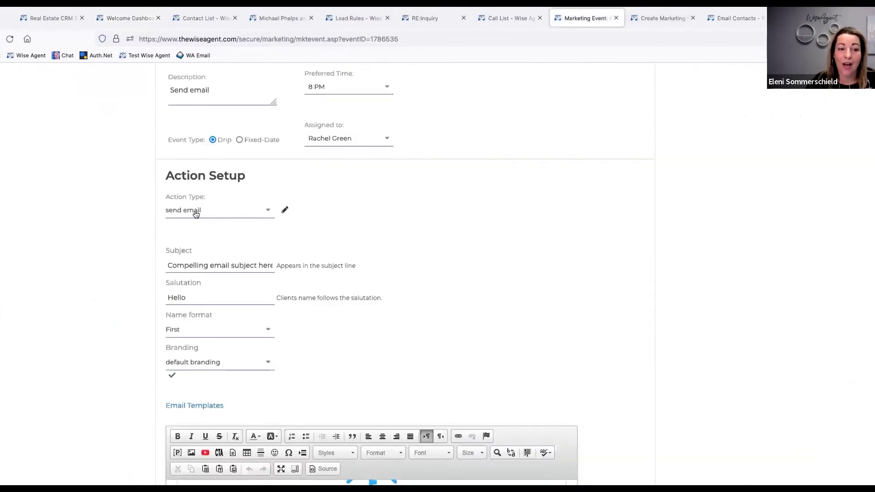
pyautogui.scroll(3, 75, 251)
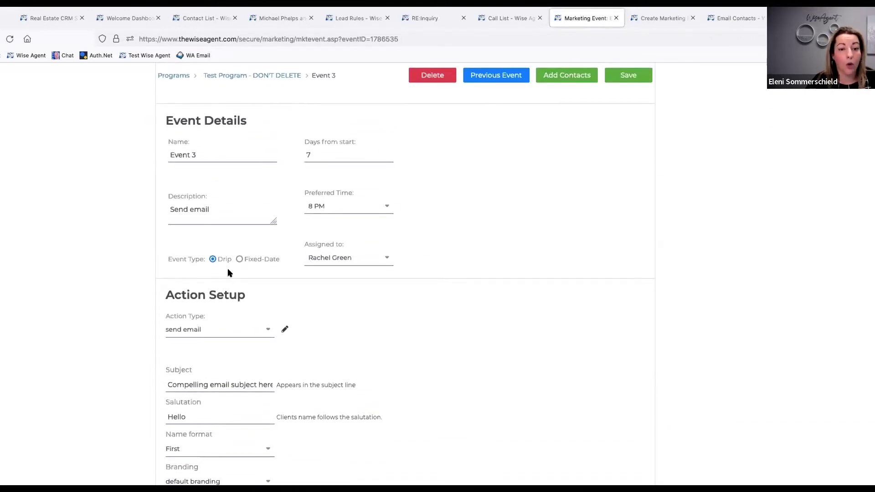
pyautogui.scroll(2, 277, 222)
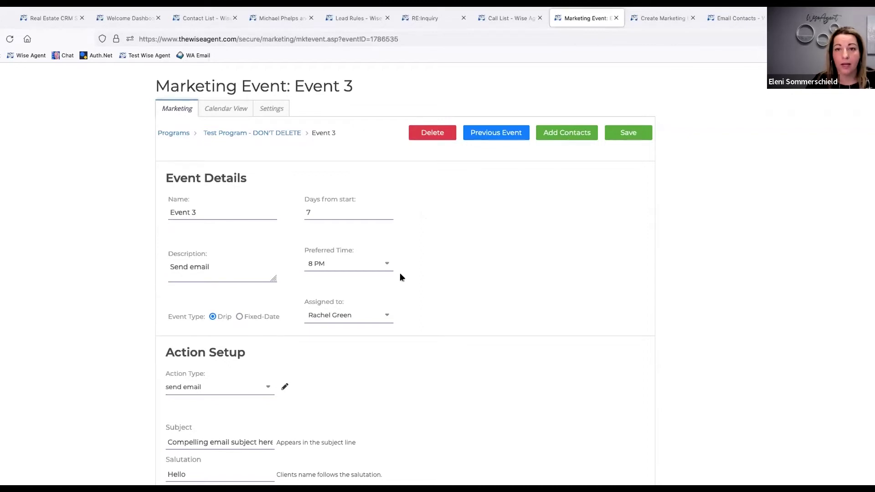
# Close the two marketing pages and open the RSS feed for the contact email.
pyautogui.click(617, 17)
pyautogui.click(617, 17)
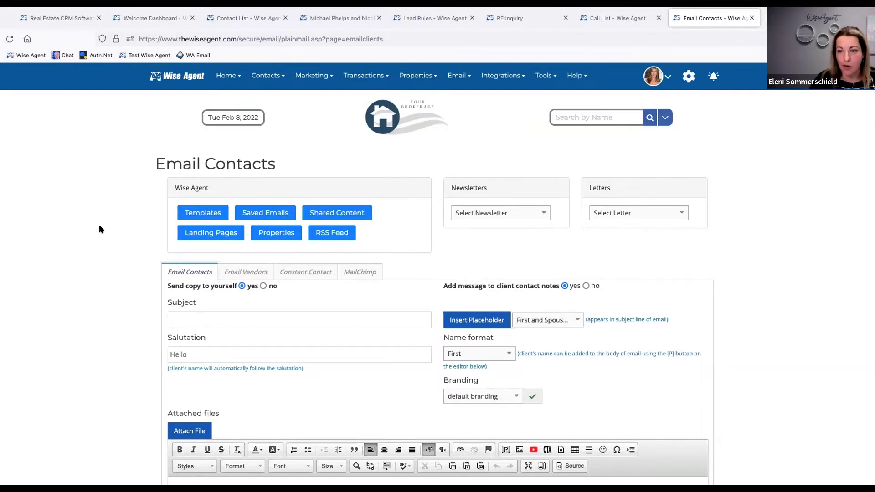
pyautogui.click(333, 233)
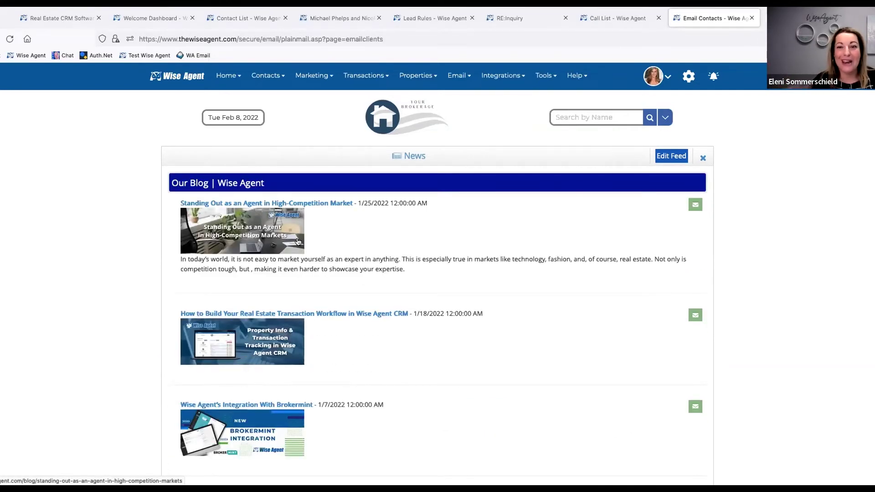
# Insert the Style Showcase 120 article from the Southern Hospitality feed into the email.
pyautogui.scroll(-7, 299, 242)
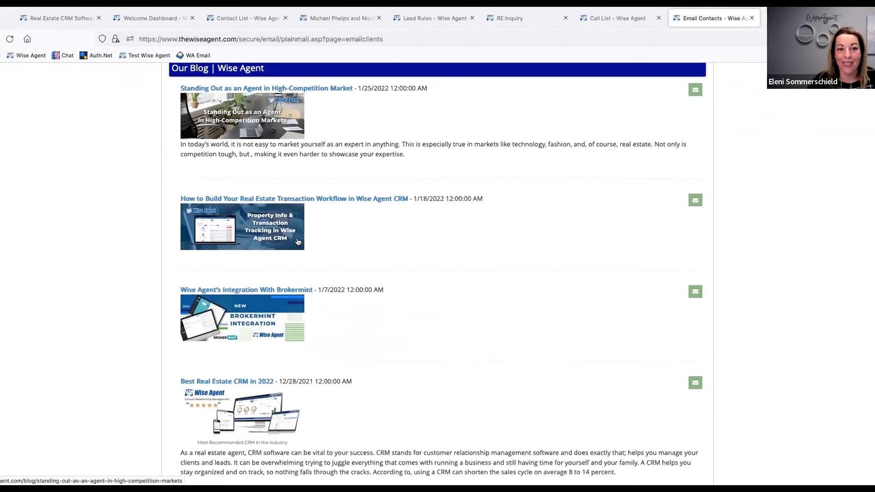
pyautogui.scroll(-13, 298, 234)
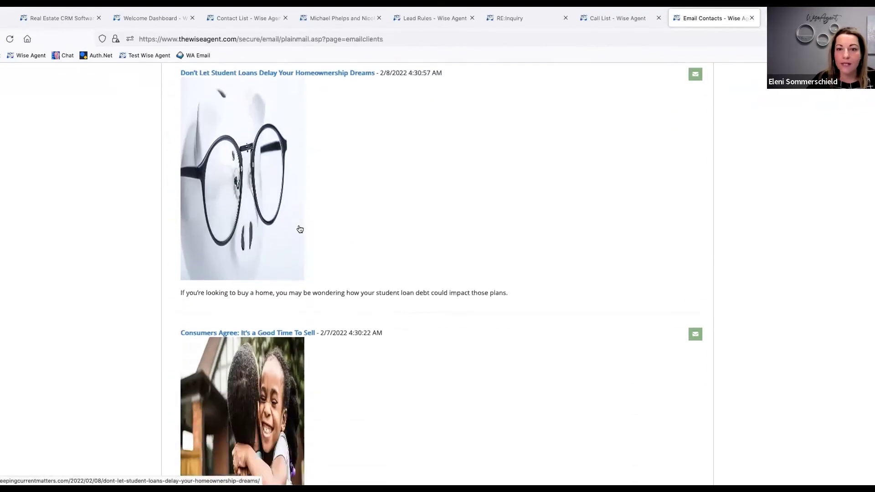
pyautogui.scroll(-15, 301, 221)
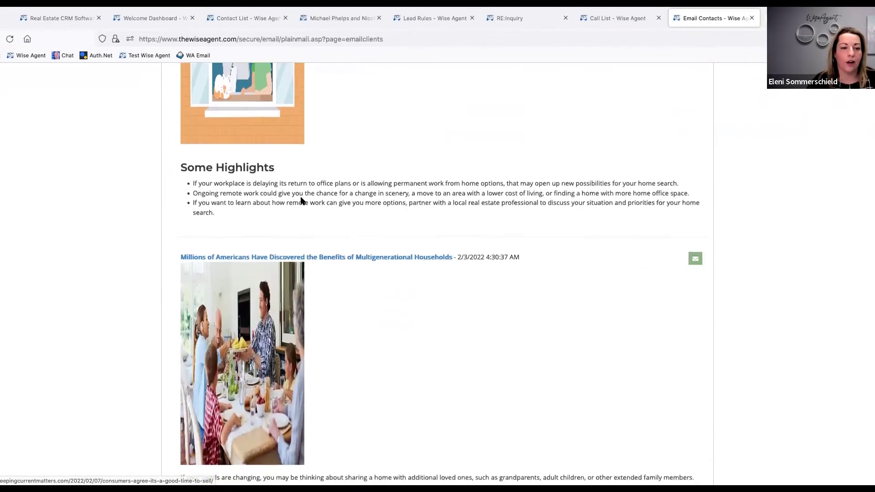
pyautogui.scroll(-9, 305, 171)
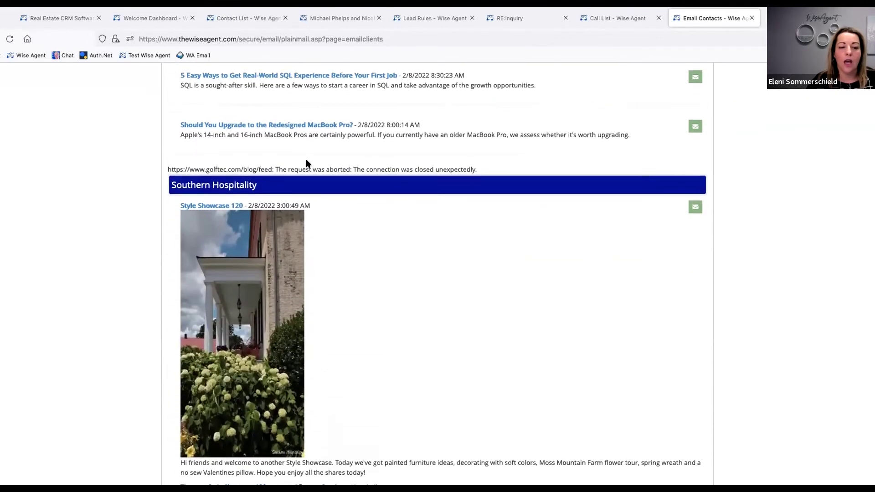
pyautogui.scroll(3, 348, 214)
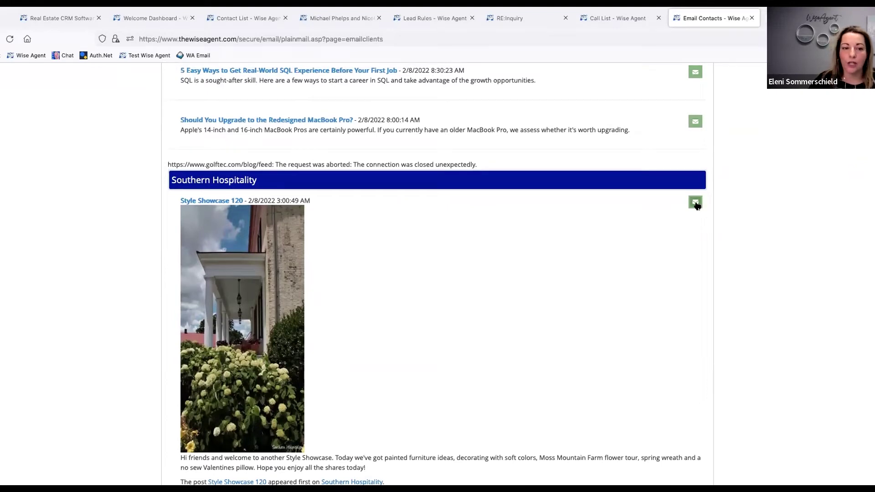
pyautogui.click(696, 203)
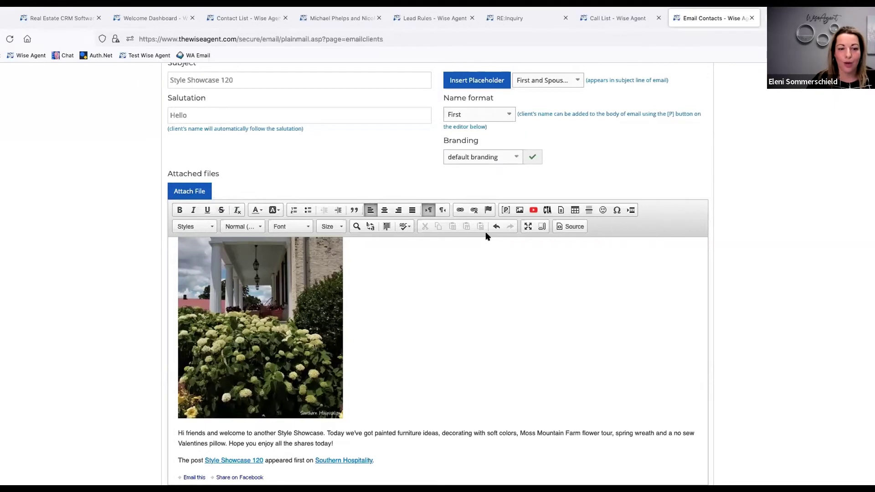
# Delete the "Email this" and "Share on Facebook" links below the article and place the text cursor before its introduction.
pyautogui.scroll(-1, 449, 309)
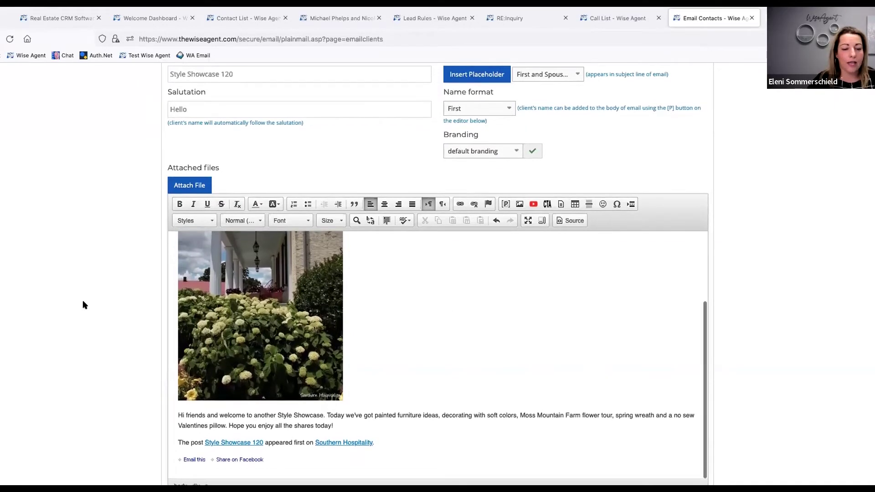
pyautogui.scroll(-3, 83, 300)
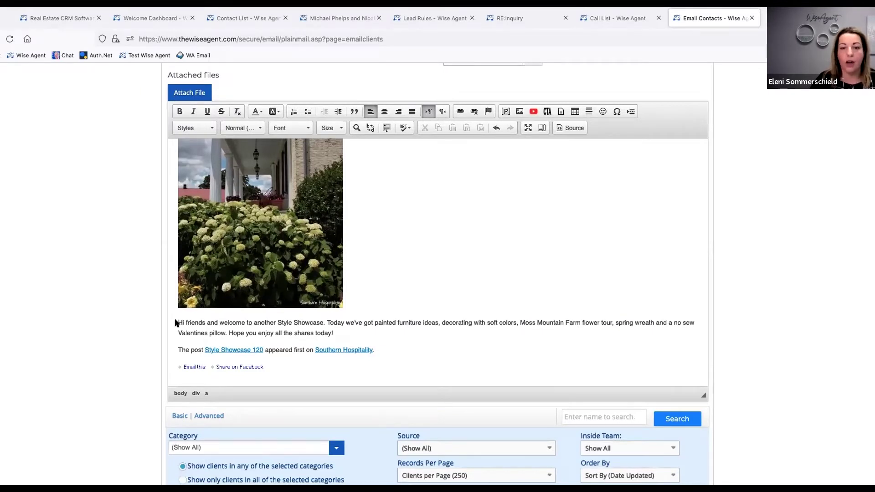
pyautogui.moveTo(273, 370); pyautogui.dragTo(181, 365)
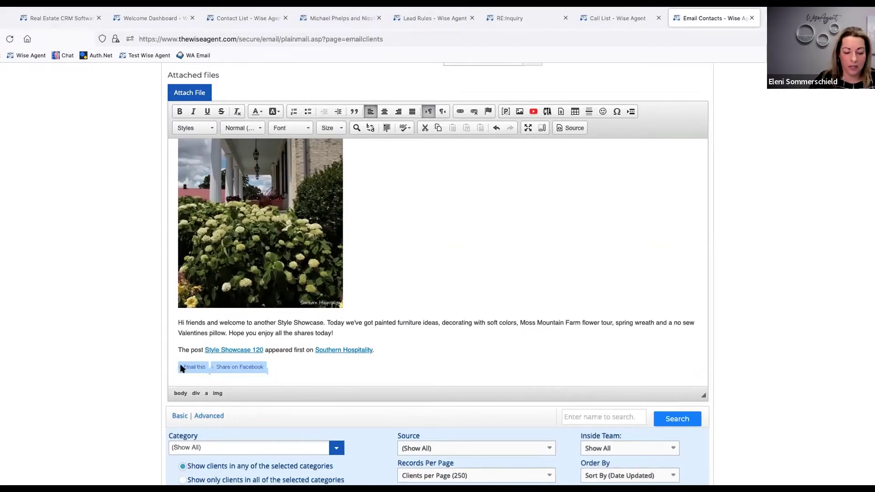
pyautogui.press('BackSpace')
pyautogui.click(178, 327)
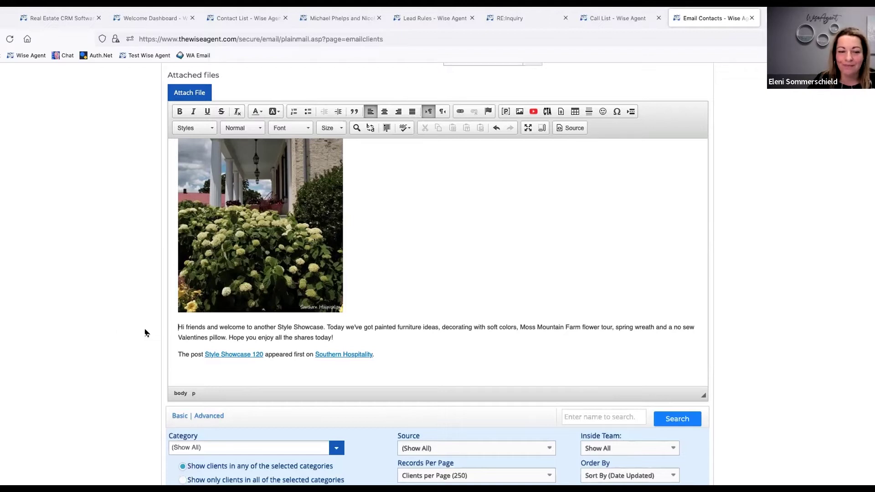
# Set the recipient category filter to gardening.
pyautogui.scroll(-5, 144, 332)
pyautogui.click(241, 308)
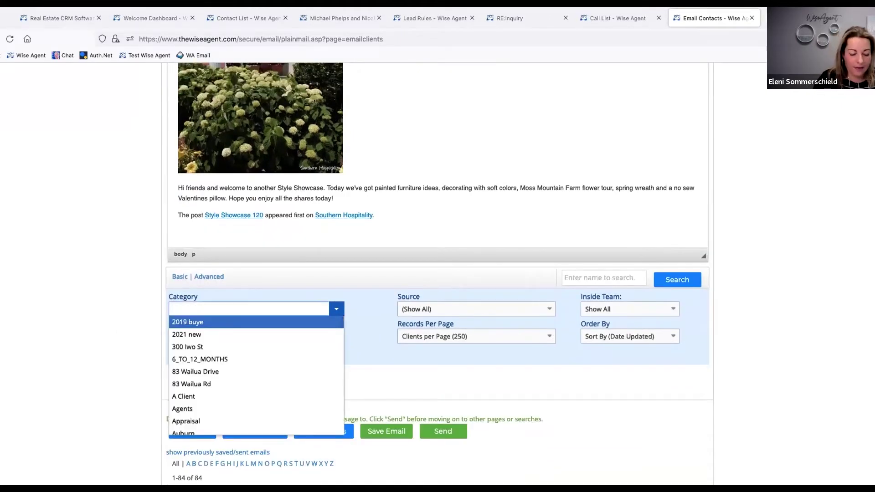
pyautogui.write('ga')
pyautogui.click(234, 321)
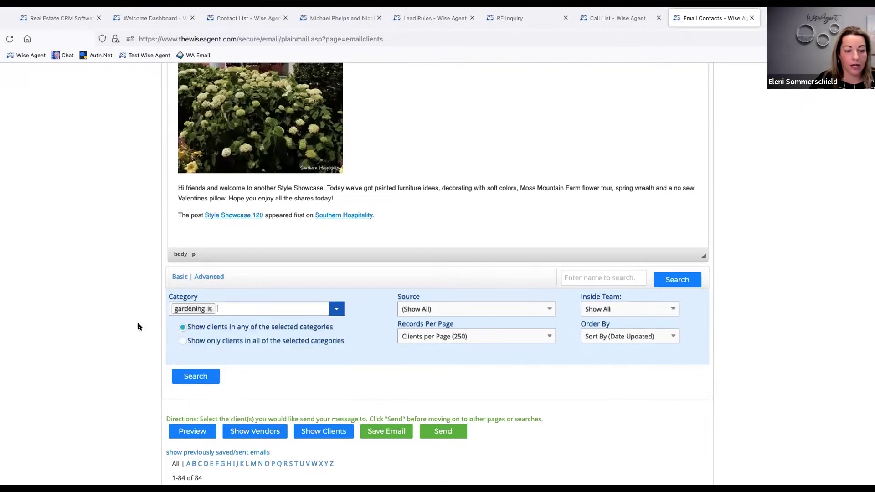
# Preview the Style Showcase 120 email down to its signature and return to the email form.
pyautogui.click(199, 432)
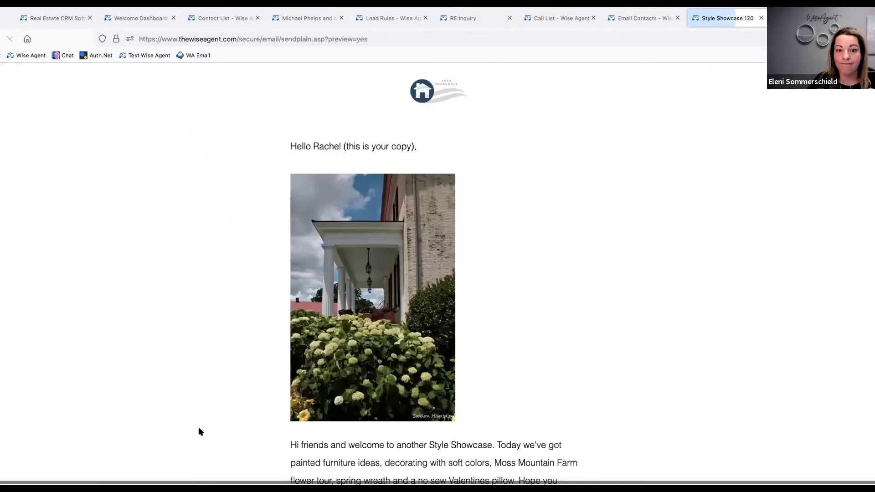
pyautogui.scroll(-5, 190, 347)
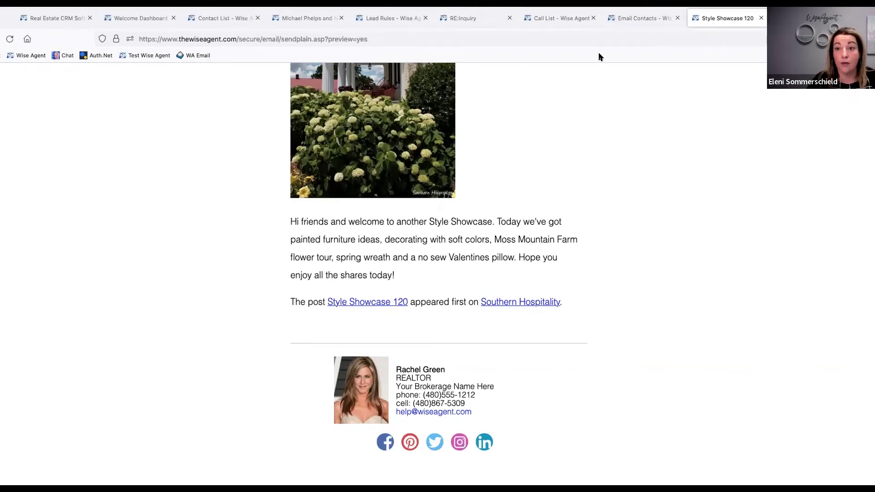
pyautogui.click(618, 18)
# Go back through the RSS feed to the Growing The Home Garden articles.
pyautogui.scroll(5, 489, 227)
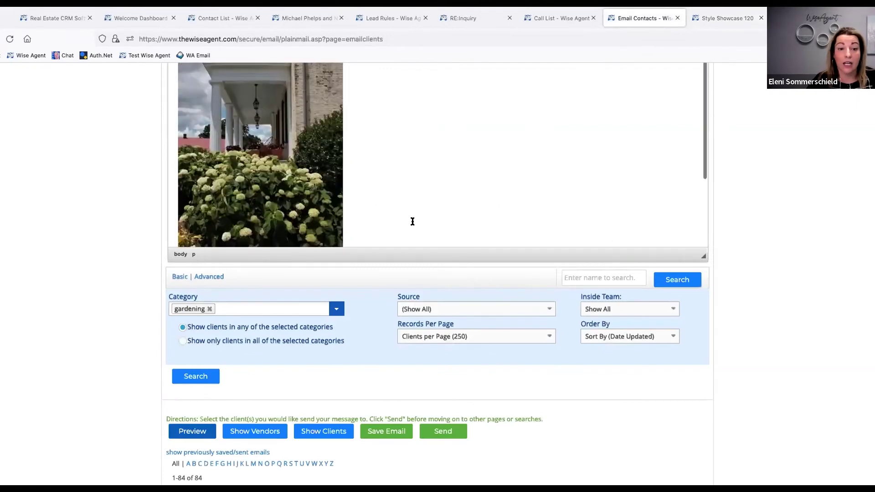
pyautogui.scroll(15, 18, 205)
pyautogui.scroll(3, 212, 278)
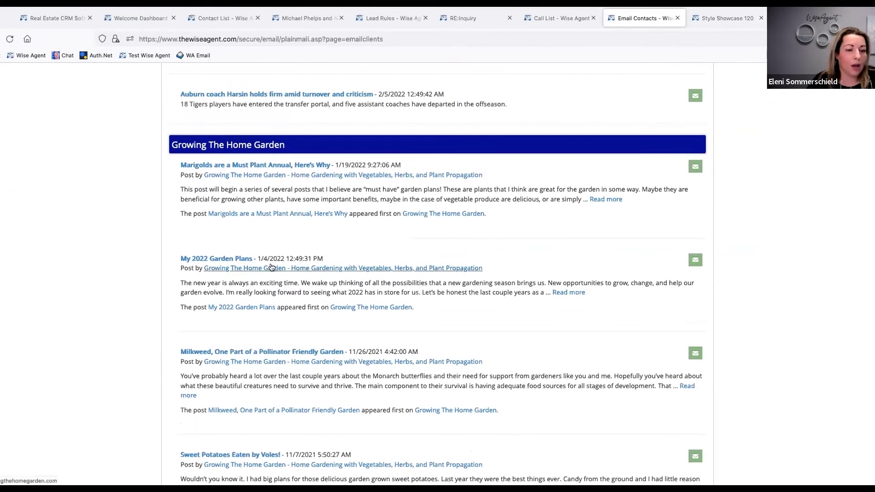
# Look through the Growing The Home Garden articles down to the post about sweet potatoes eaten by voles.
pyautogui.scroll(1, 274, 268)
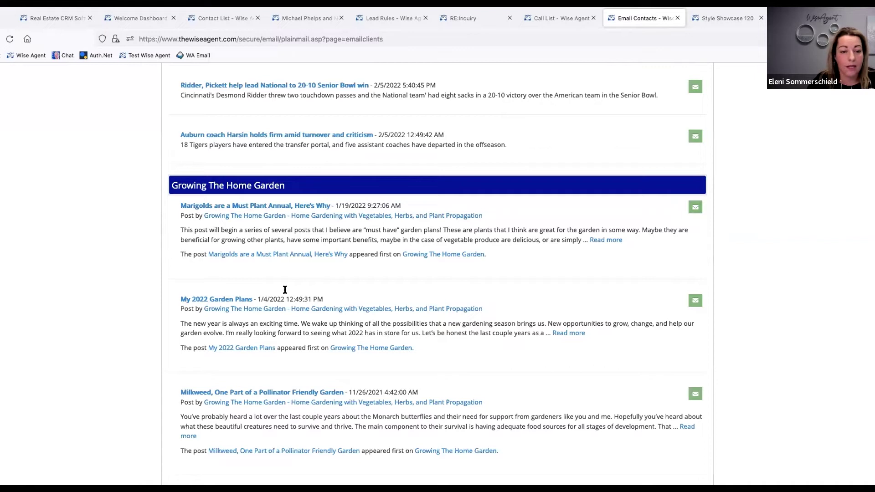
pyautogui.scroll(-2, 329, 326)
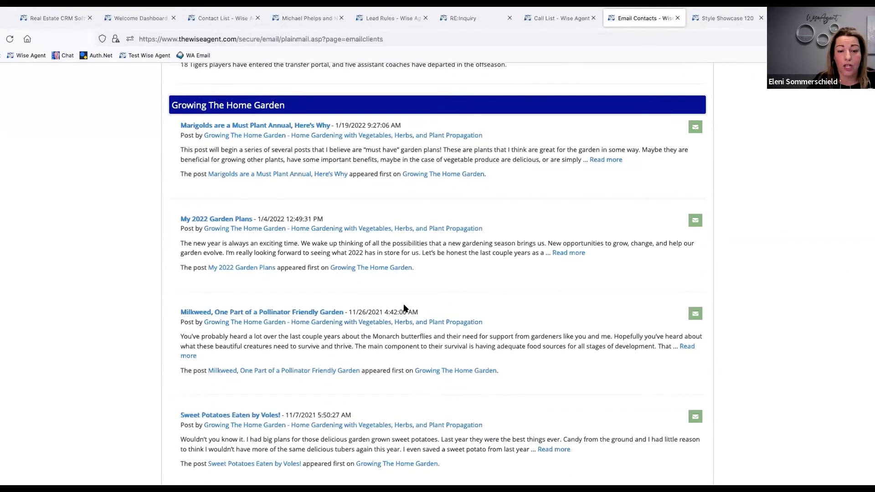
pyautogui.scroll(-1, 314, 362)
pyautogui.scroll(-2, 313, 363)
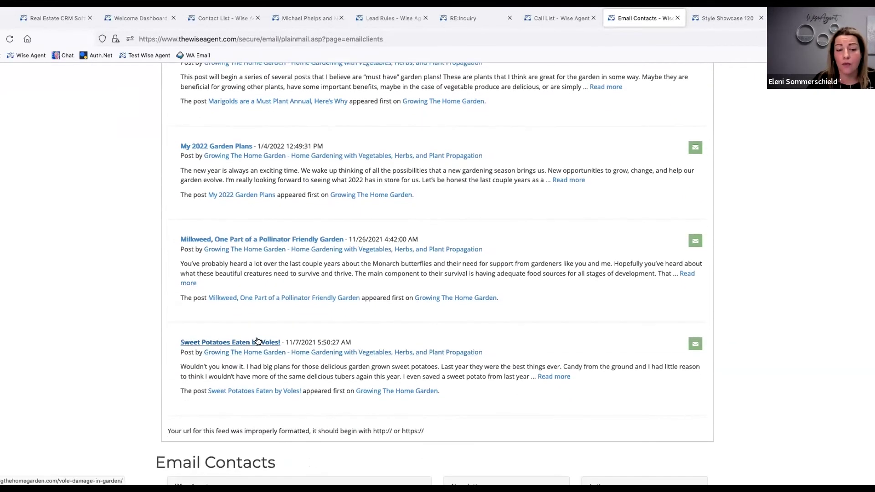
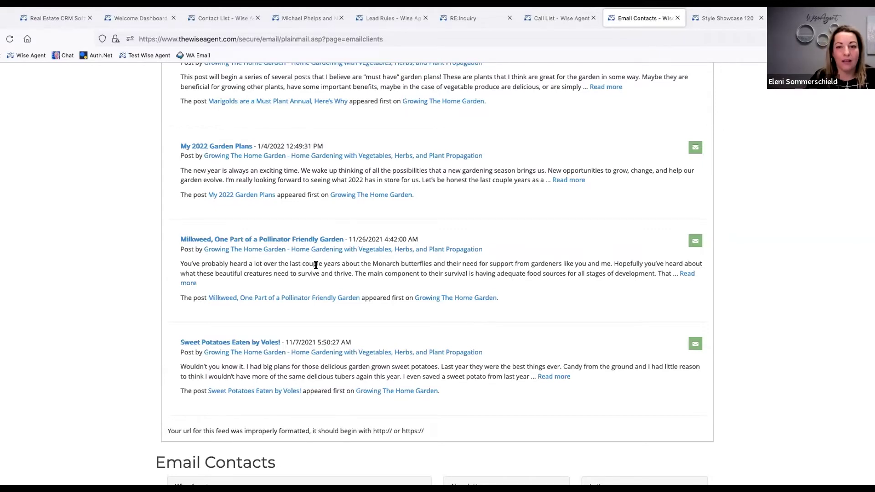
# Preview the Style Showcase 120 email again, view it through to the signature, and close the preview.
pyautogui.scroll(-13, 355, 192)
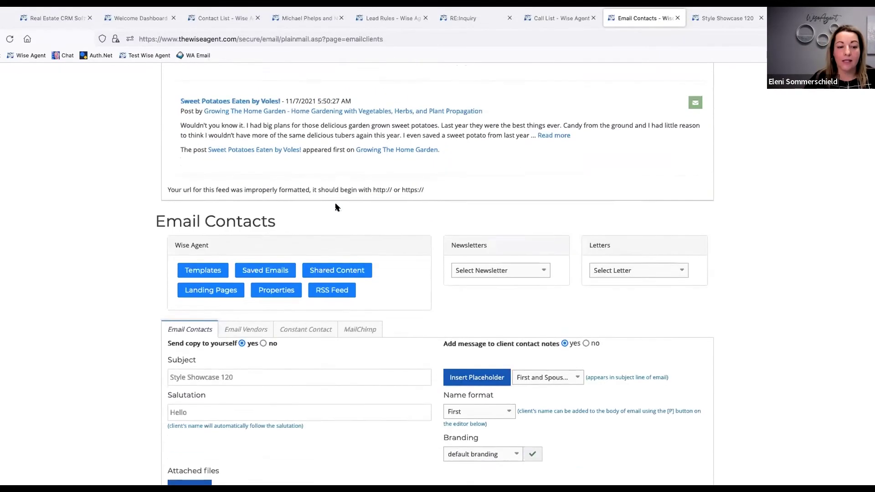
pyautogui.scroll(-5, 111, 390)
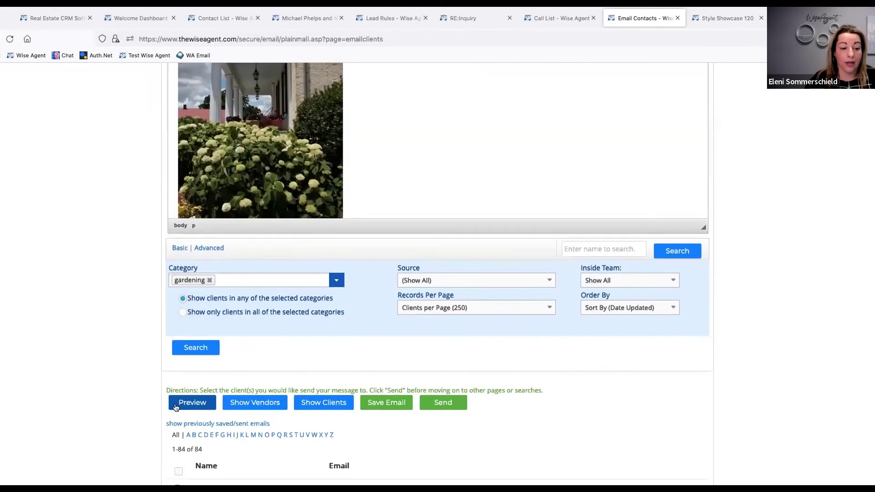
pyautogui.click(176, 405)
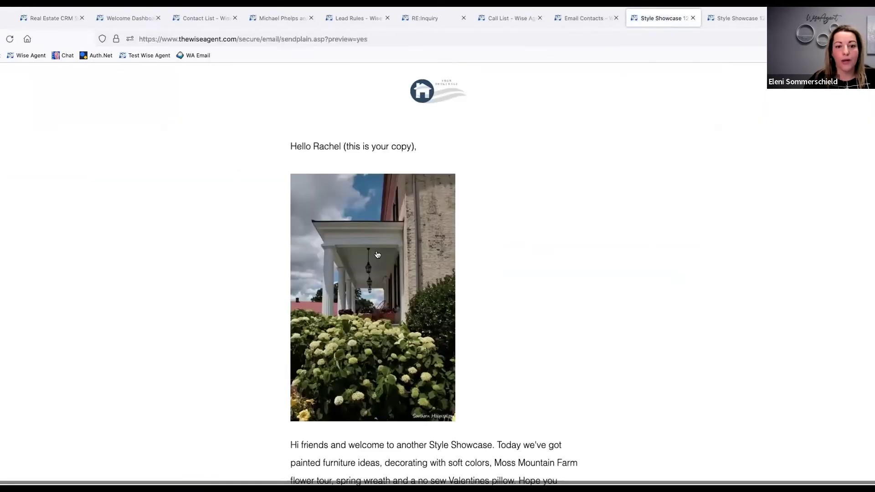
pyautogui.scroll(-5, 377, 253)
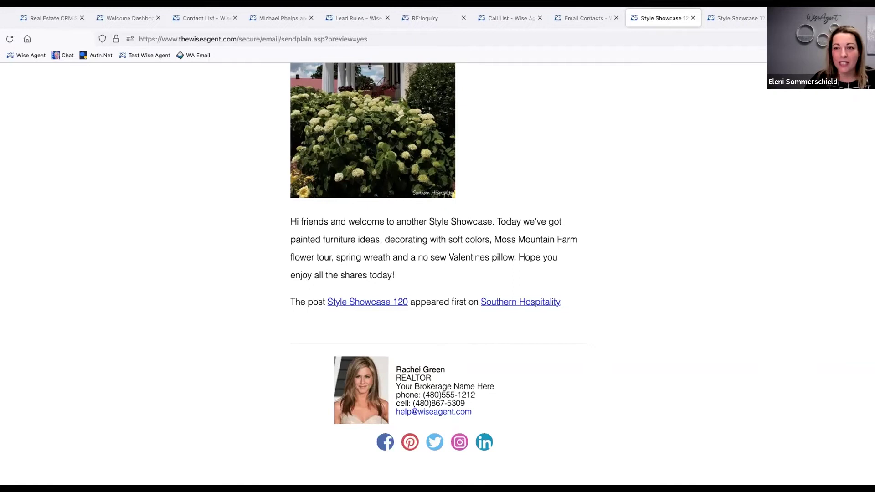
pyautogui.click(692, 18)
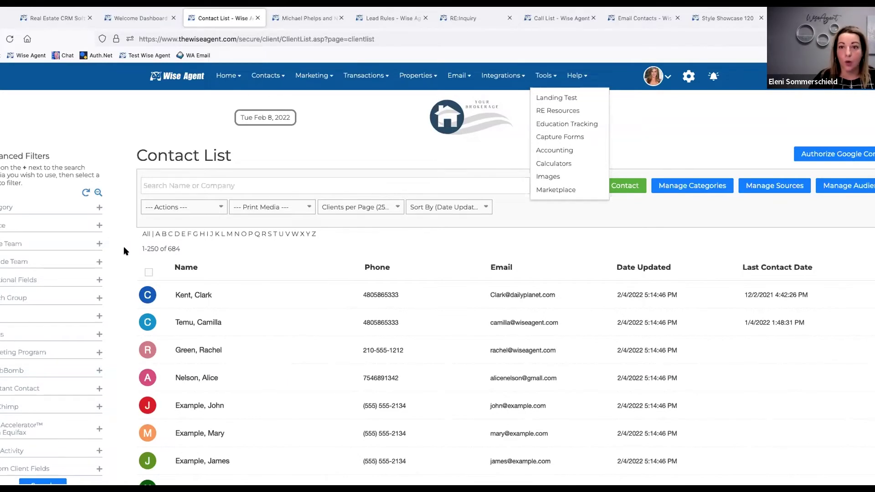
# Open the Landing Test page from the Contact List page.
pyautogui.click(541, 74)
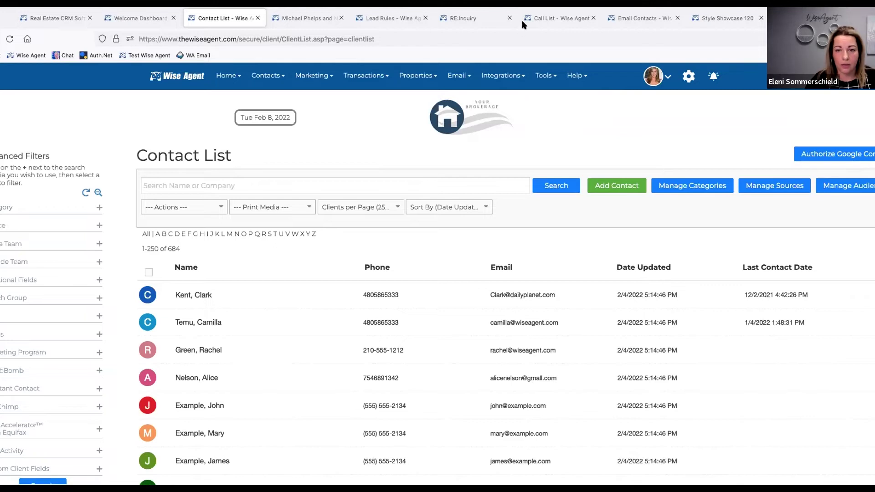
pyautogui.click(546, 75)
pyautogui.click(548, 93)
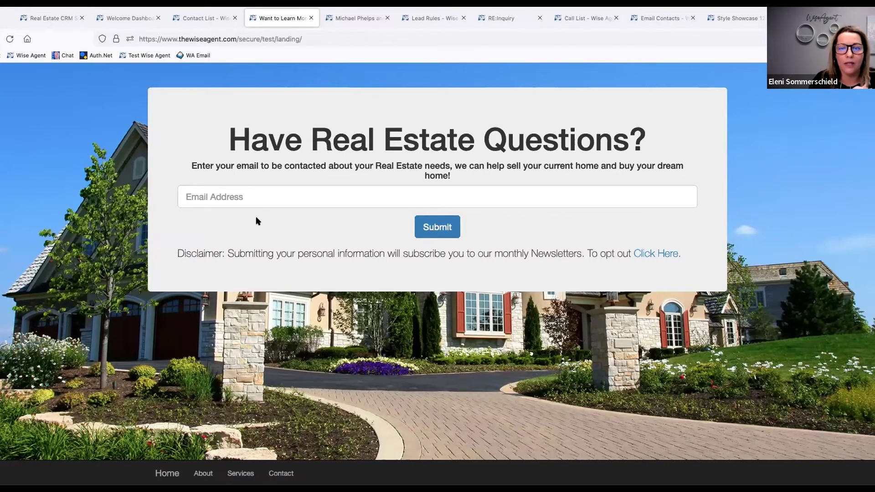
# Enter the lead's email address in the test landing page form without a leading space and submit it.
pyautogui.click(251, 199)
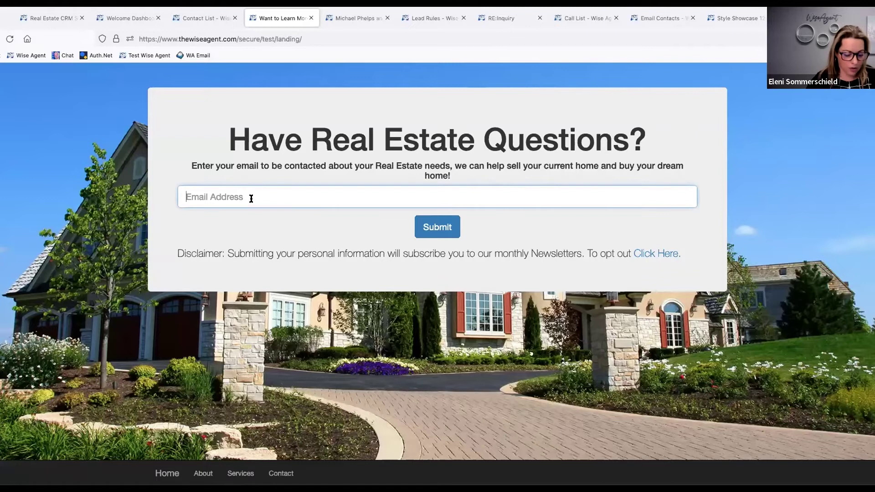
pyautogui.hotkey('ctrl', 'v')
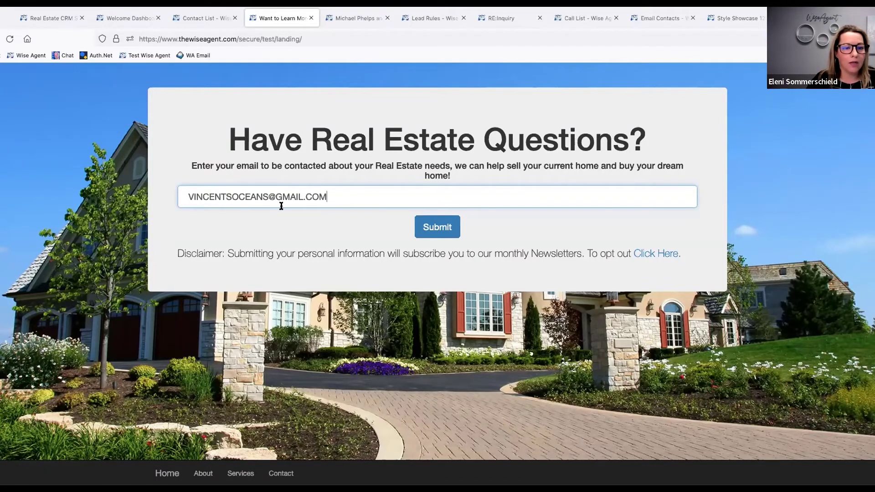
pyautogui.click(432, 227)
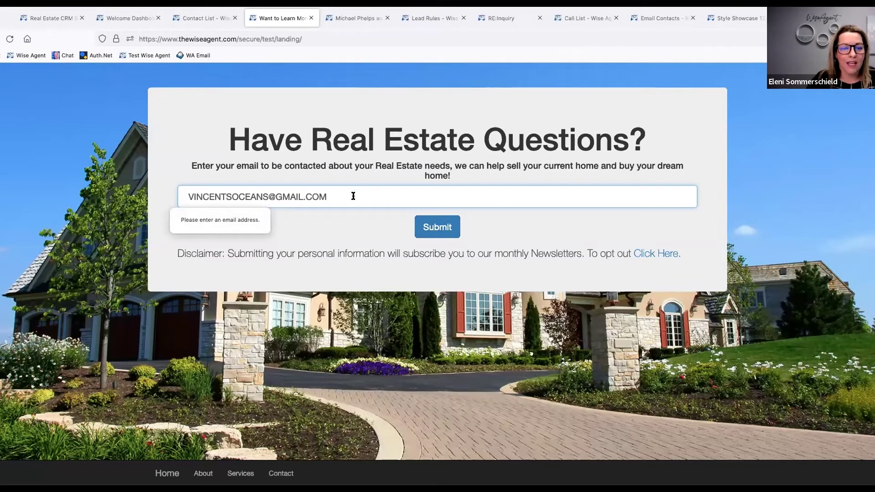
pyautogui.click(189, 196)
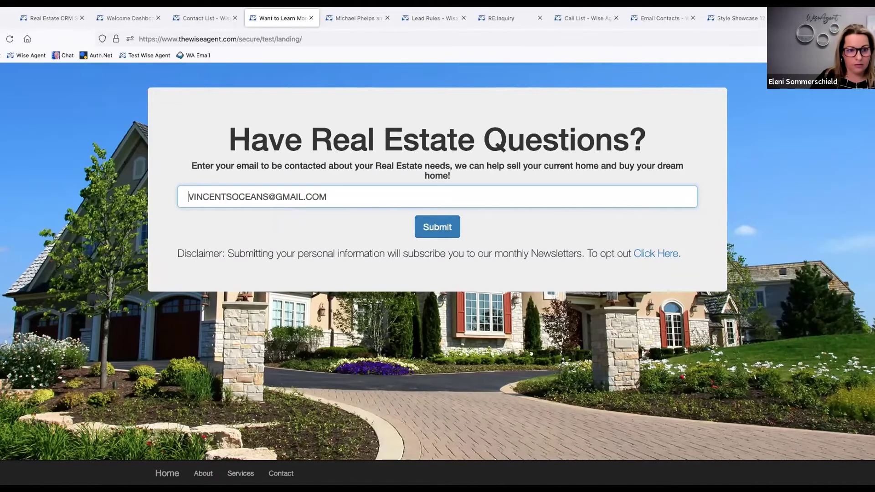
pyautogui.press('BackSpace')
pyautogui.click(426, 227)
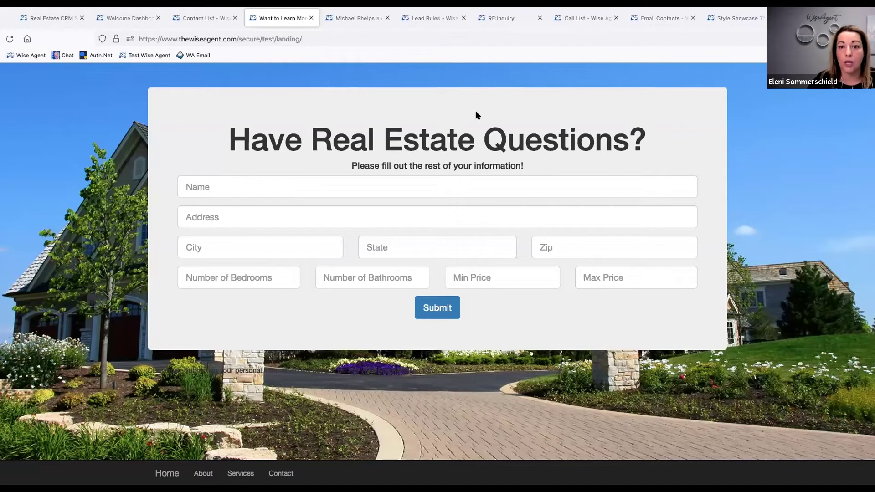
# Refresh the Contact List and open the newly captured lead's record to view its details and categories.
pyautogui.click(207, 19)
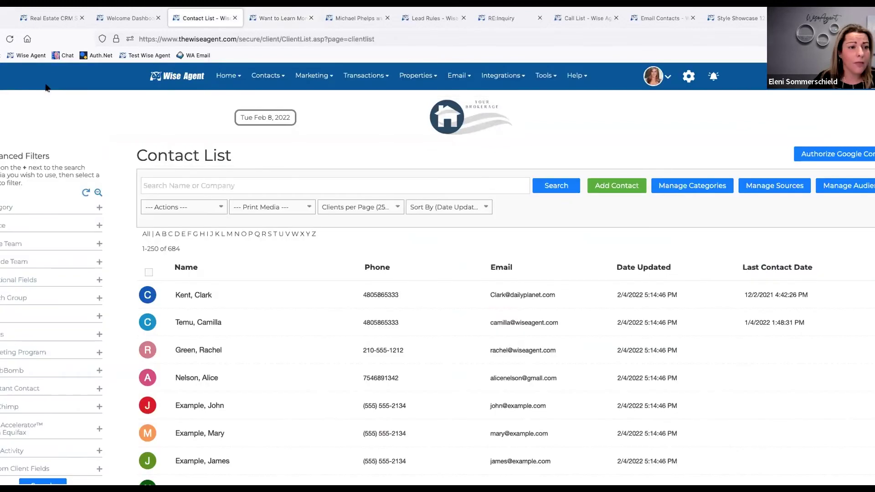
pyautogui.click(10, 39)
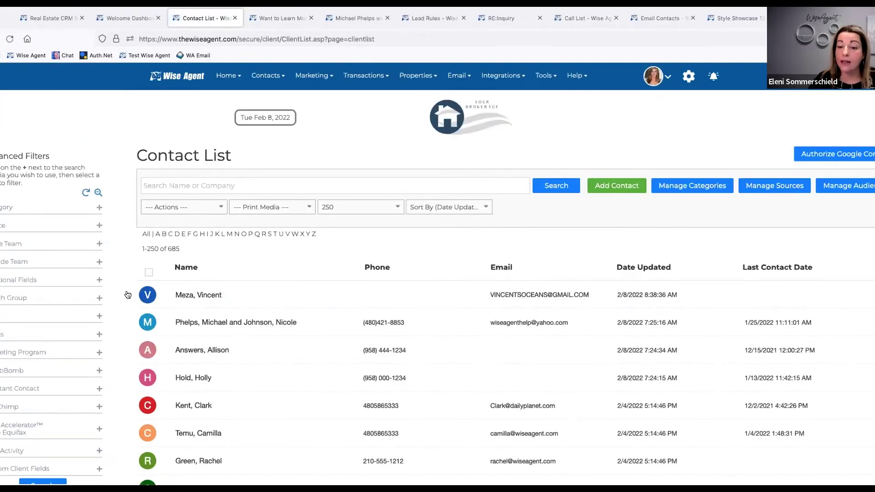
pyautogui.moveTo(192, 297)
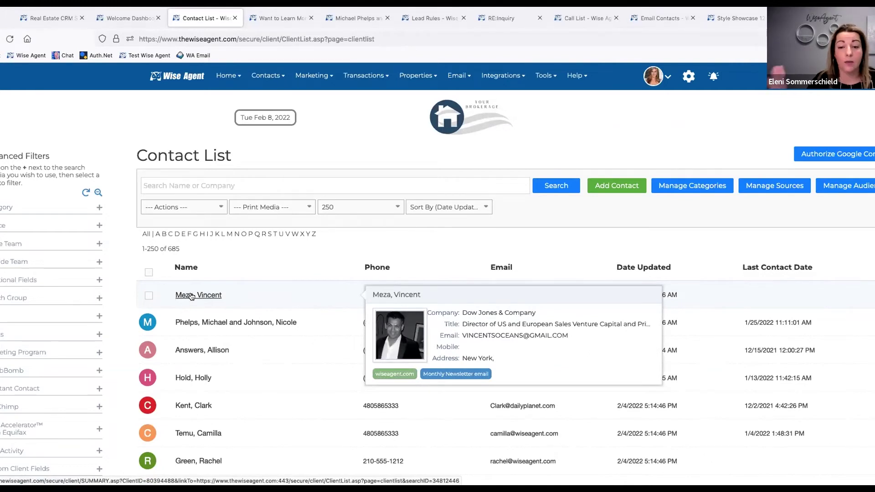
pyautogui.click(192, 297)
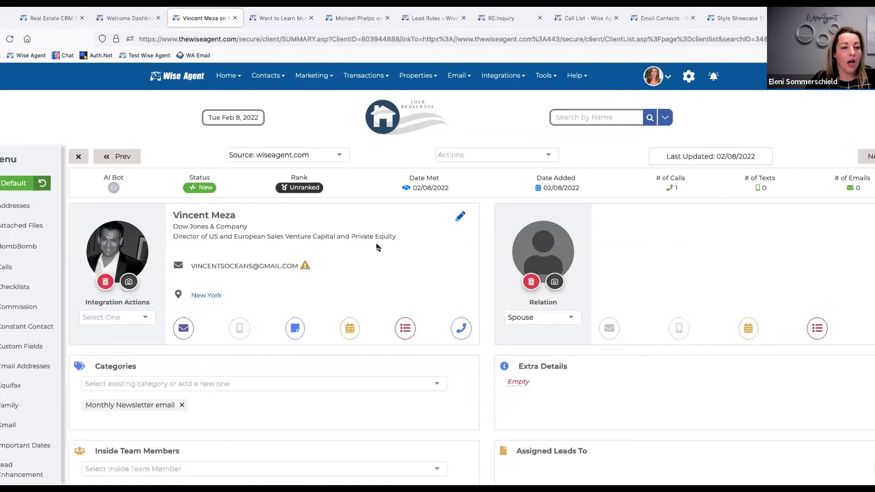
pyautogui.scroll(-2, 247, 307)
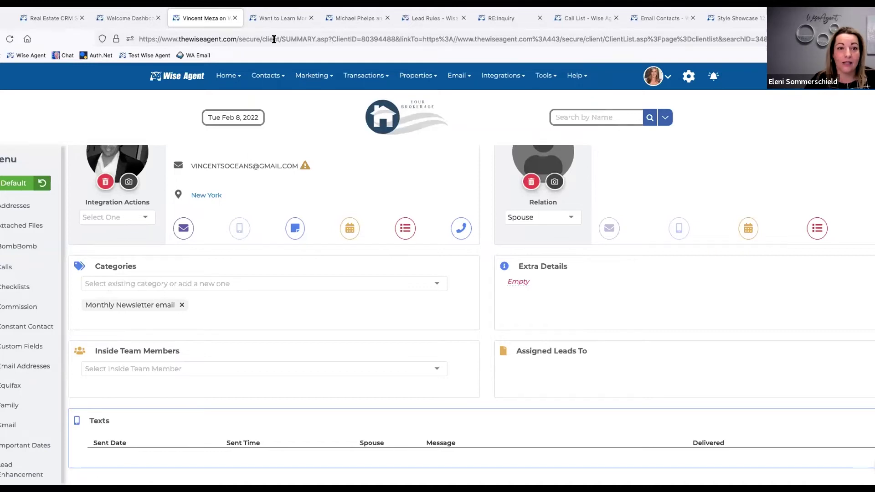
# Go to the lead rules page and close the Edit Rule dialog to show the list of lead sources.
pyautogui.click(415, 19)
pyautogui.scroll(3, 365, 270)
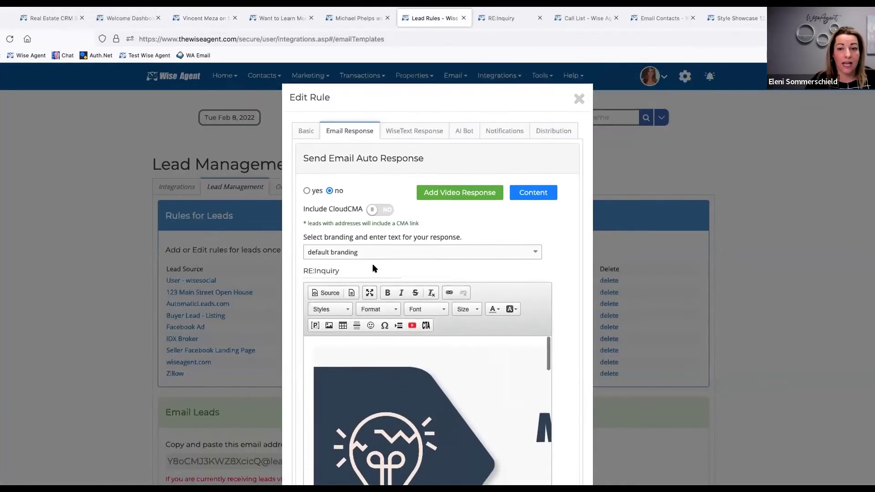
pyautogui.click(579, 95)
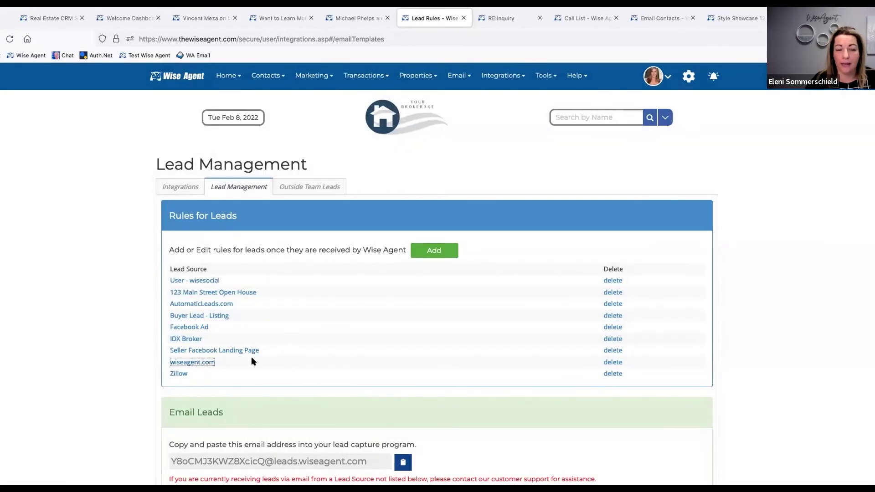
# Return to the new lead's record and show its Lead Enhancement section.
pyautogui.click(198, 16)
pyautogui.scroll(-2, 166, 371)
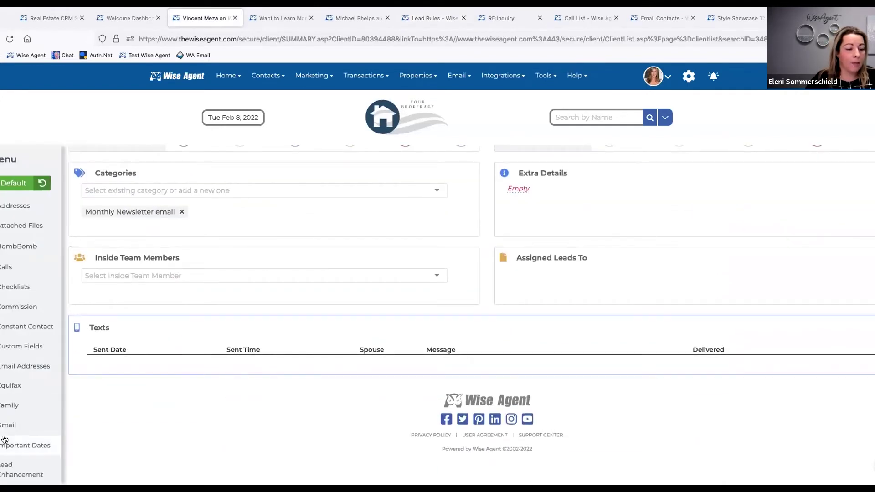
pyautogui.scroll(-5, 5, 440)
pyautogui.click(12, 332)
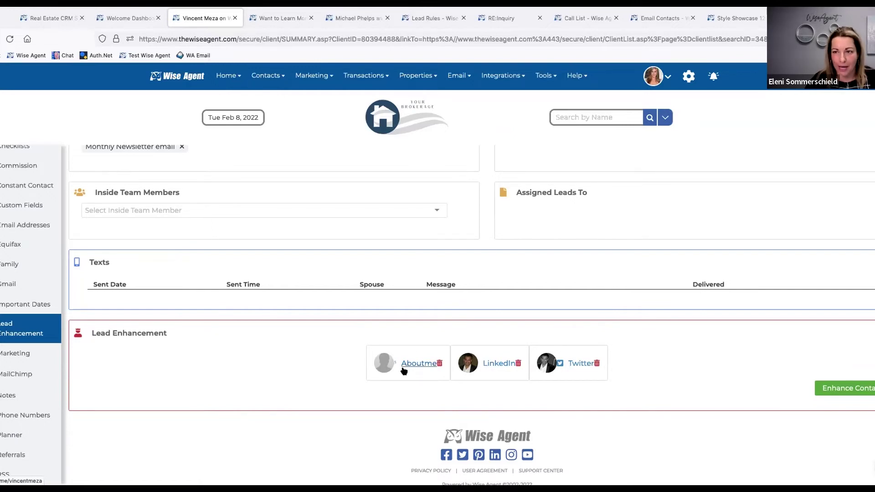
# Review the lead's contact summary and enhancement sections, and add the Notes section to the record.
pyautogui.scroll(6, 404, 371)
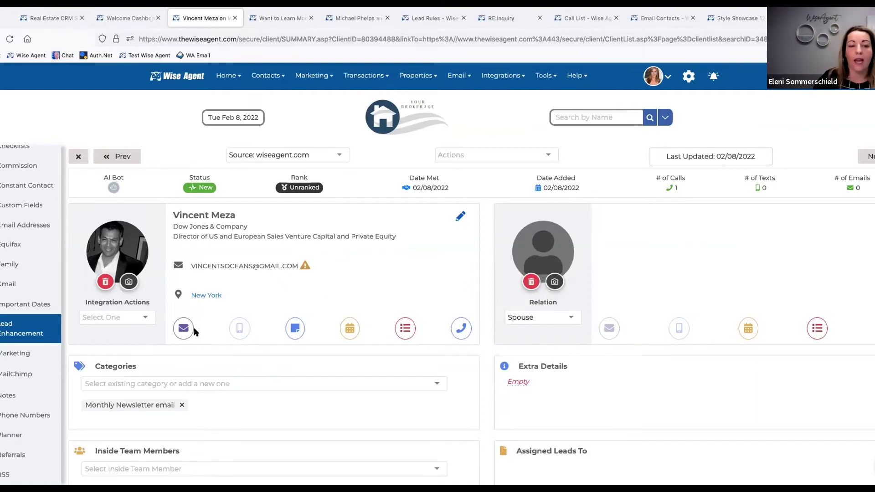
pyautogui.scroll(-1, 193, 327)
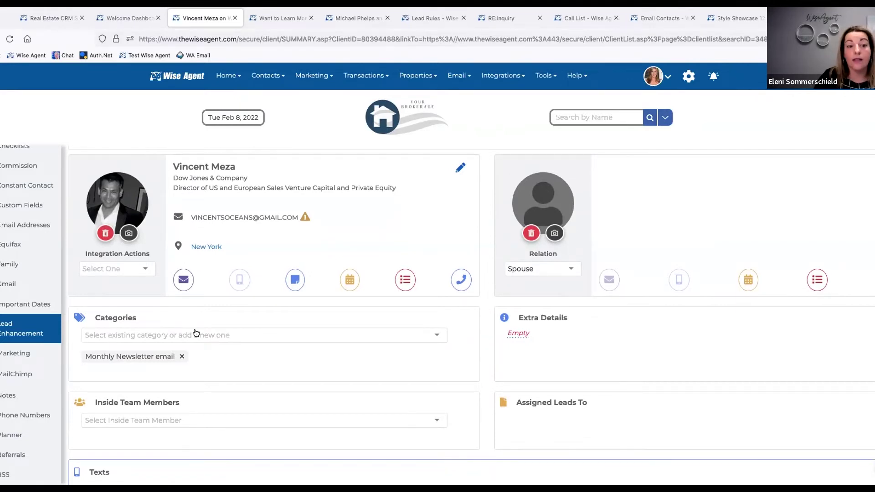
pyautogui.scroll(-5, 196, 333)
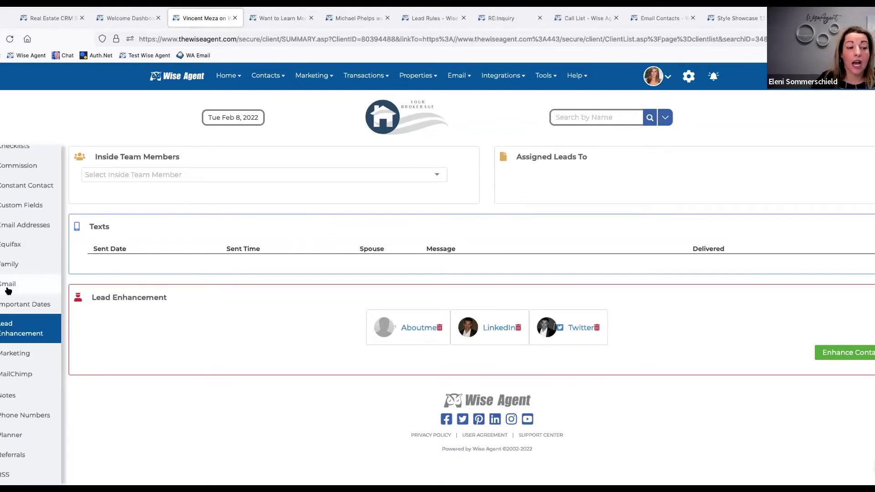
pyautogui.scroll(3, 10, 246)
pyautogui.scroll(-5, 10, 249)
pyautogui.scroll(-1, 9, 287)
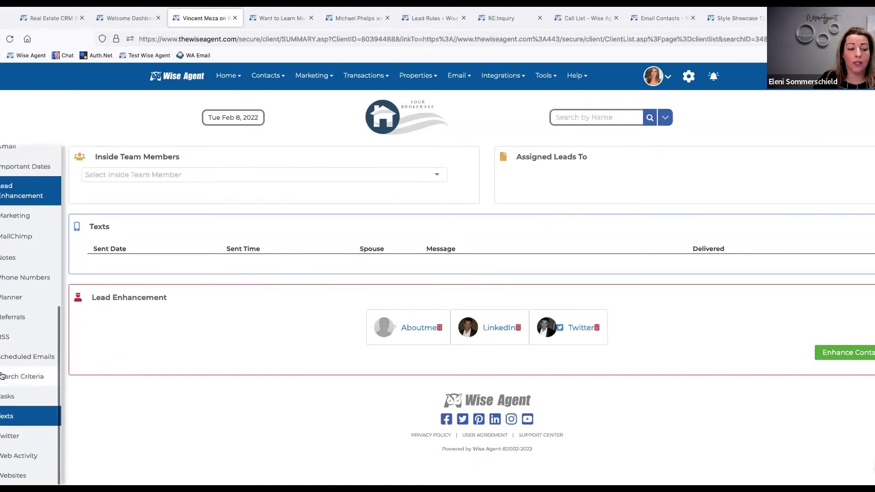
pyautogui.click(8, 258)
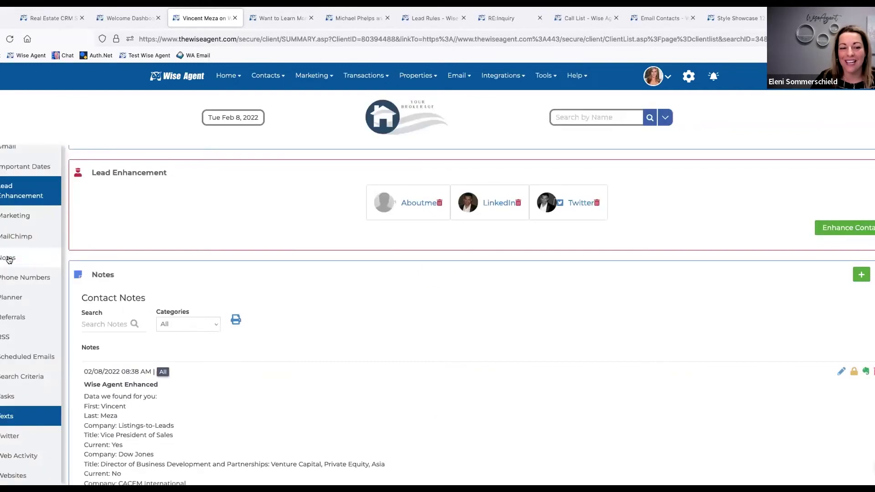
# Read through the Wise Agent Enhanced note and highlight the first education entry's university, degree and year.
pyautogui.scroll(-6, 156, 381)
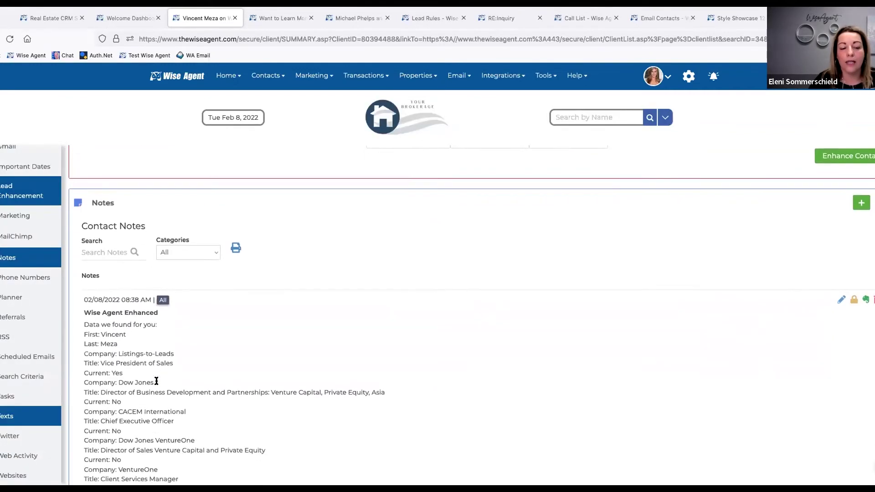
pyautogui.scroll(-1, 156, 381)
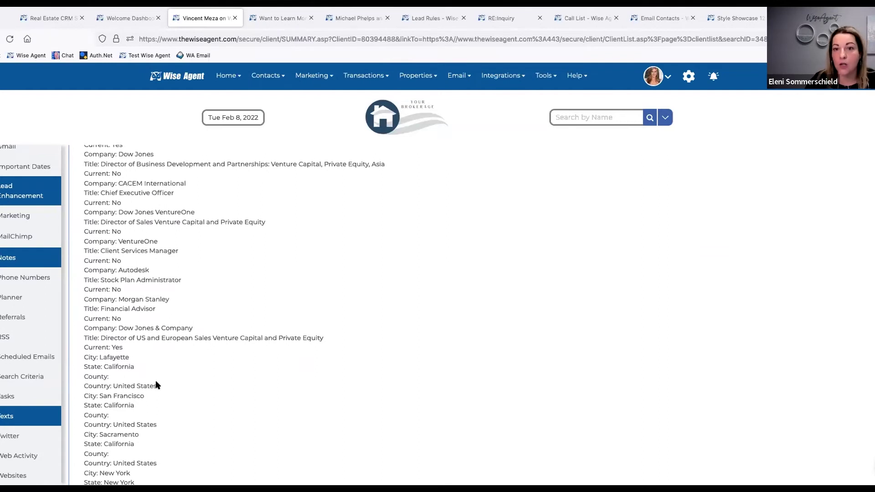
pyautogui.scroll(-3, 156, 386)
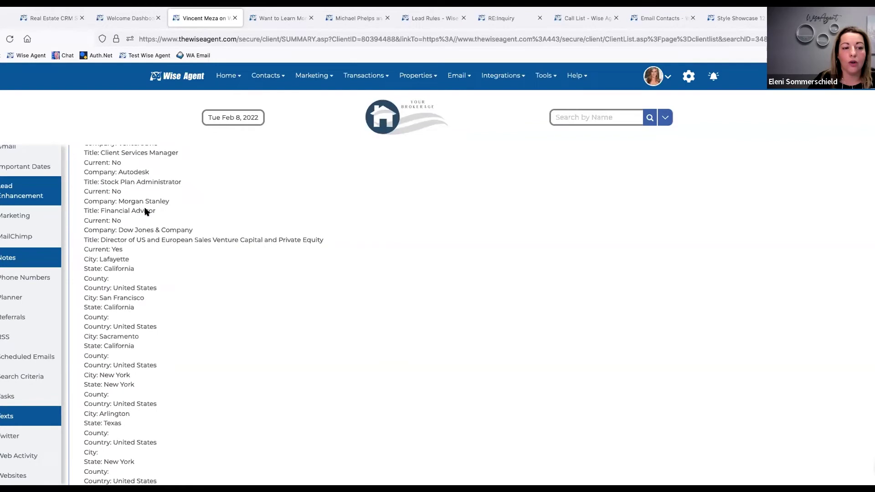
pyautogui.scroll(-6, 141, 357)
pyautogui.scroll(-4, 142, 360)
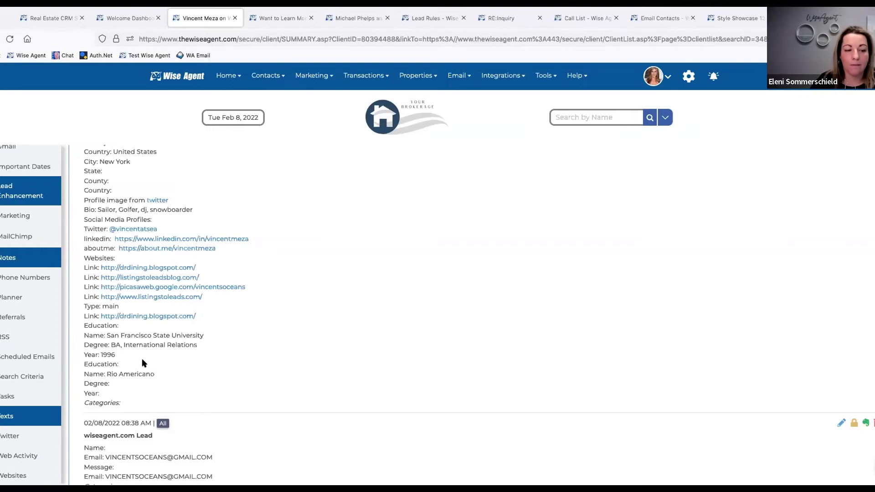
pyautogui.moveTo(121, 357); pyautogui.dragTo(88, 336)
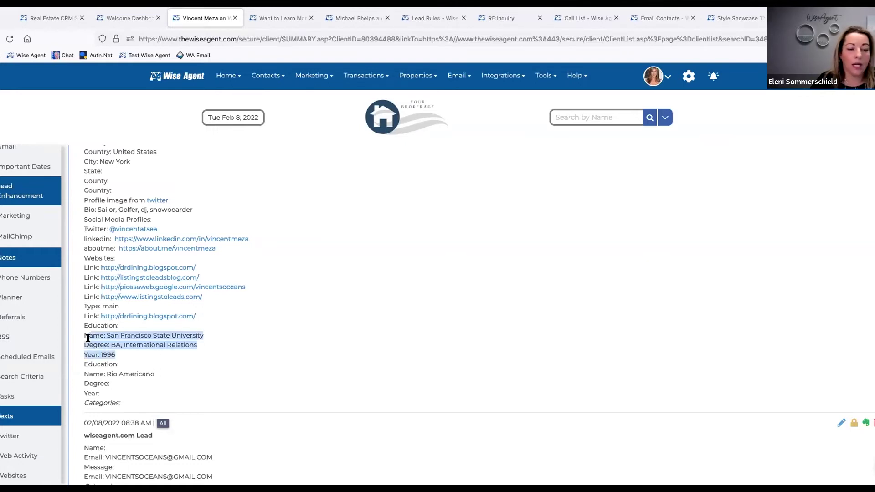
# Review the rest of the contact notes, from the original lead entry back through the enhanced note's bio, social profiles and employment history.
pyautogui.scroll(-2, 173, 380)
pyautogui.scroll(-1, 174, 383)
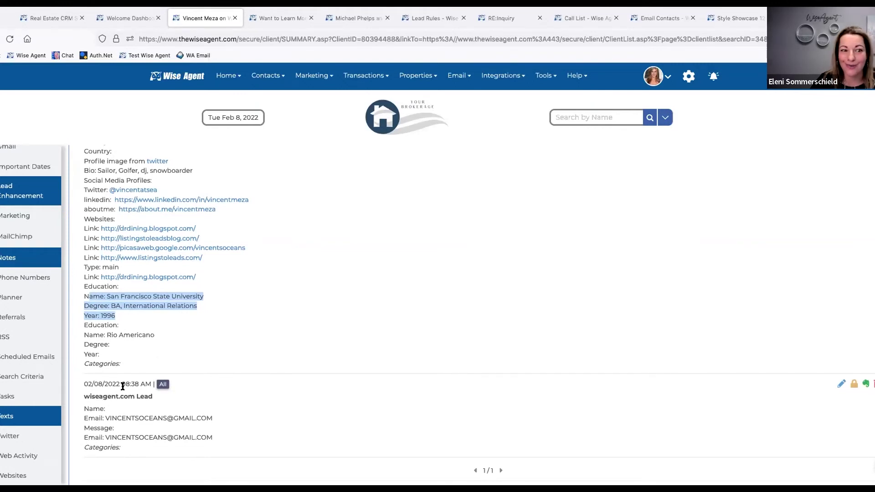
pyautogui.scroll(4, 133, 296)
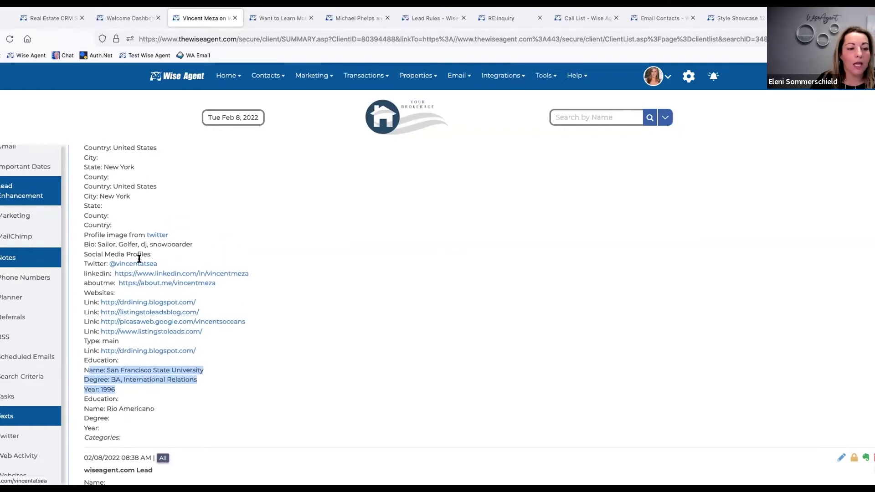
pyautogui.doubleClick(123, 243)
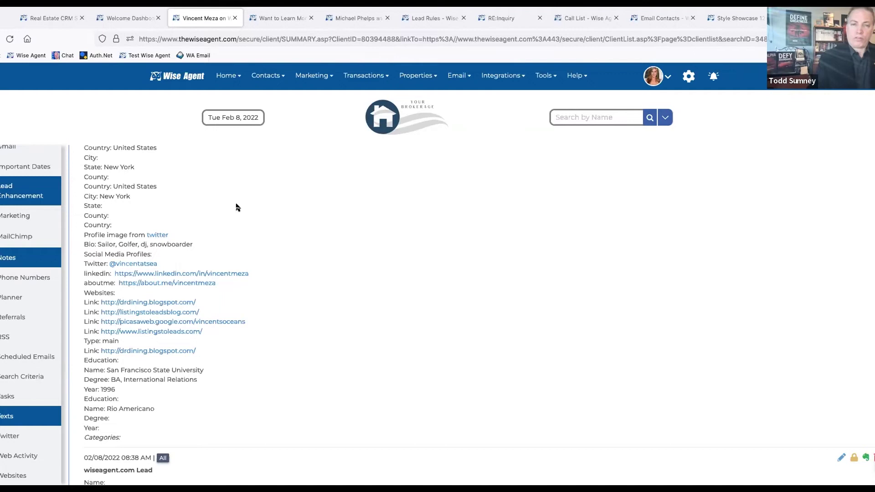
pyautogui.scroll(10, 237, 207)
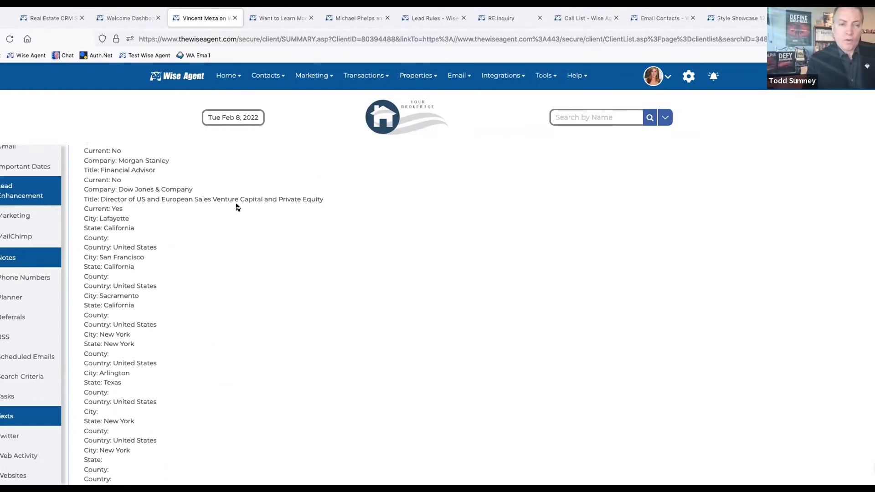
pyautogui.scroll(2, 237, 206)
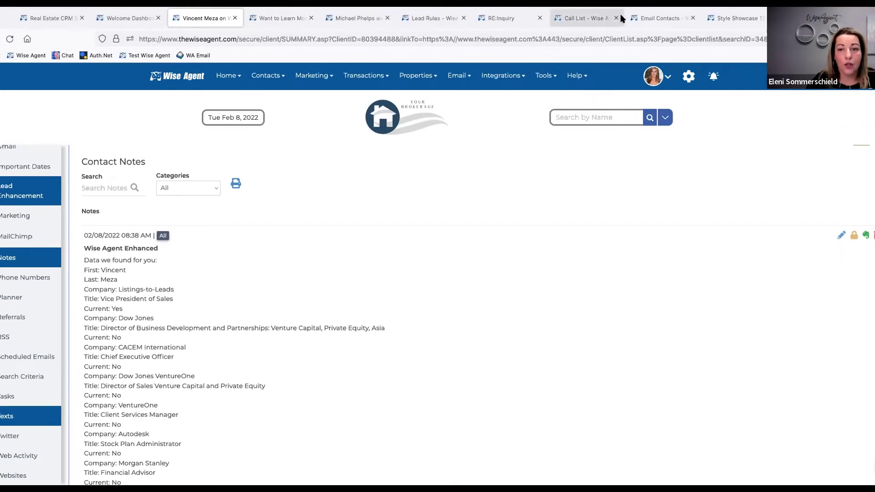
# In today's call list, select the open house follow-up and inquiry follow-up calls and load them into the power dialer.
pyautogui.click(580, 18)
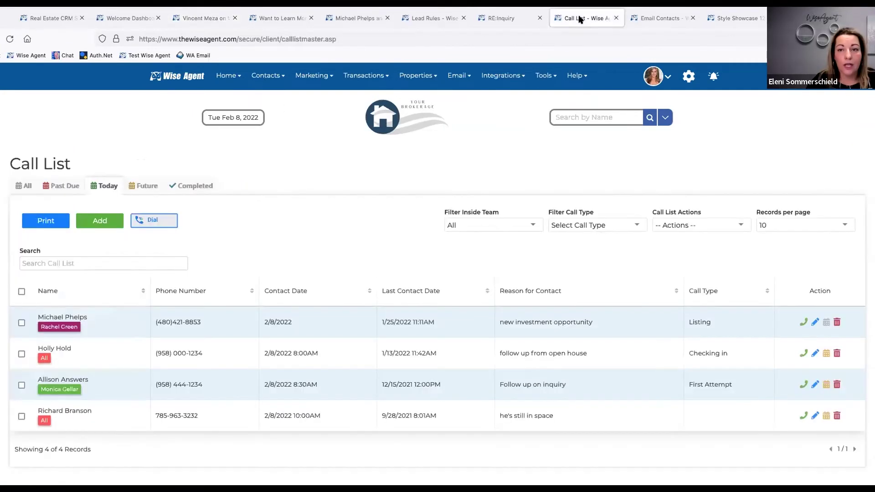
pyautogui.click(21, 354)
pyautogui.click(21, 385)
pyautogui.click(139, 221)
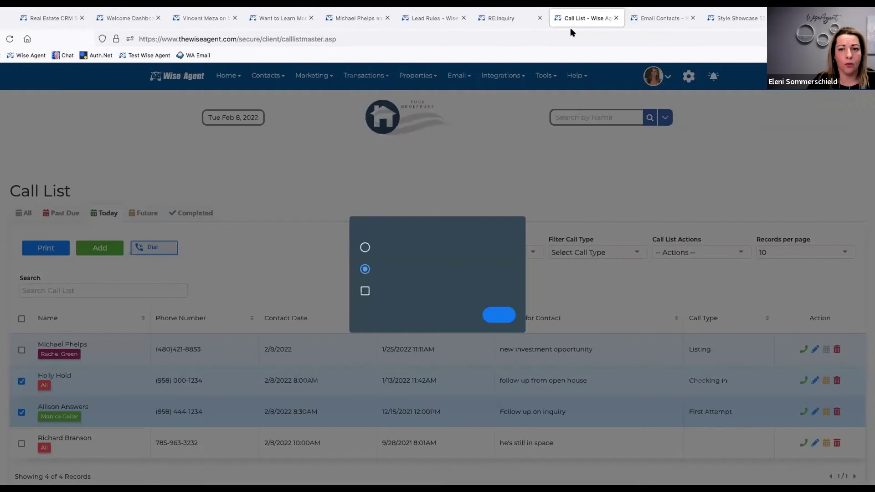
pyautogui.click(496, 314)
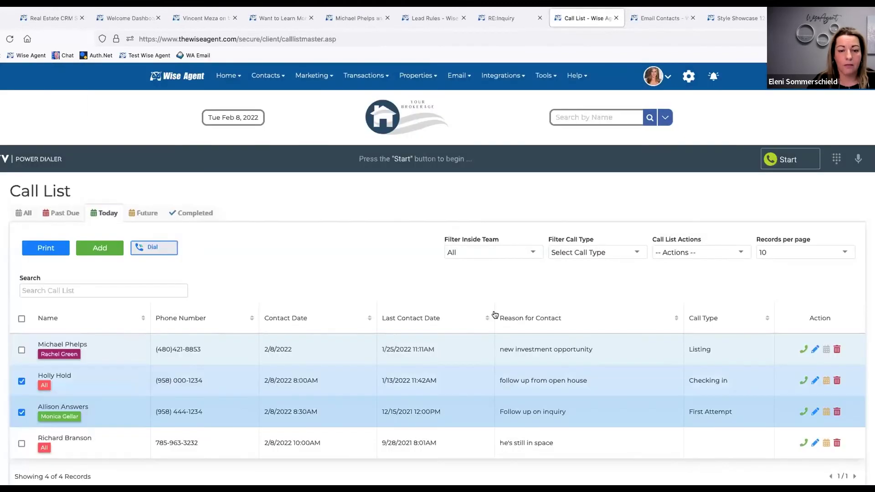
# Start the power dialer session, allow microphone access for the site, and dial the first selected contact.
pyautogui.click(784, 165)
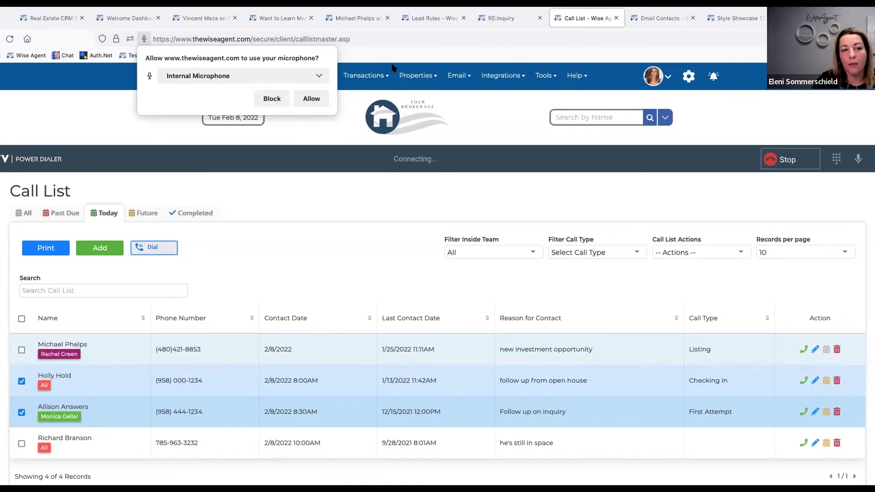
pyautogui.click(311, 98)
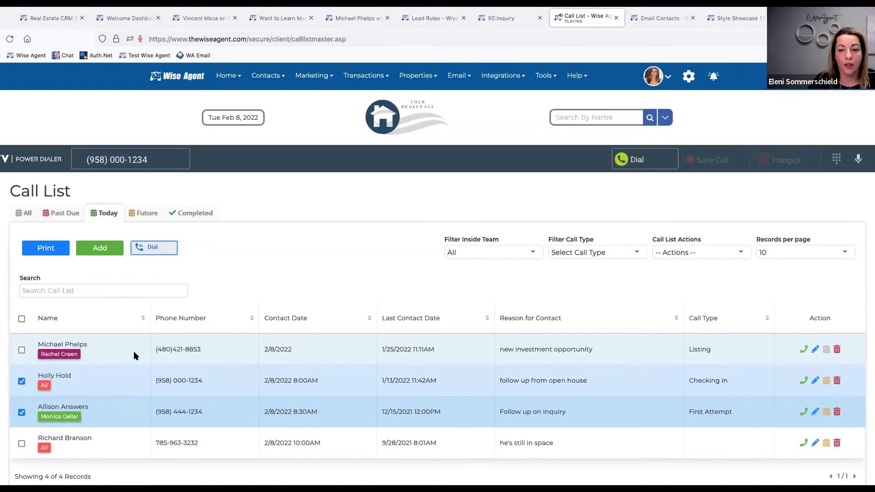
pyautogui.click(641, 162)
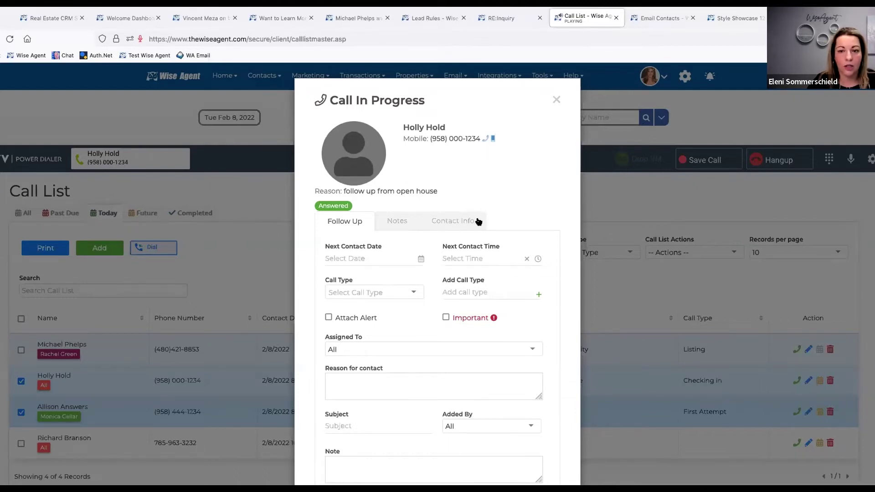
# Enter the note "bikm" in the call's follow-up form and hang up the call.
pyautogui.scroll(-1, 476, 230)
pyautogui.scroll(-3, 476, 239)
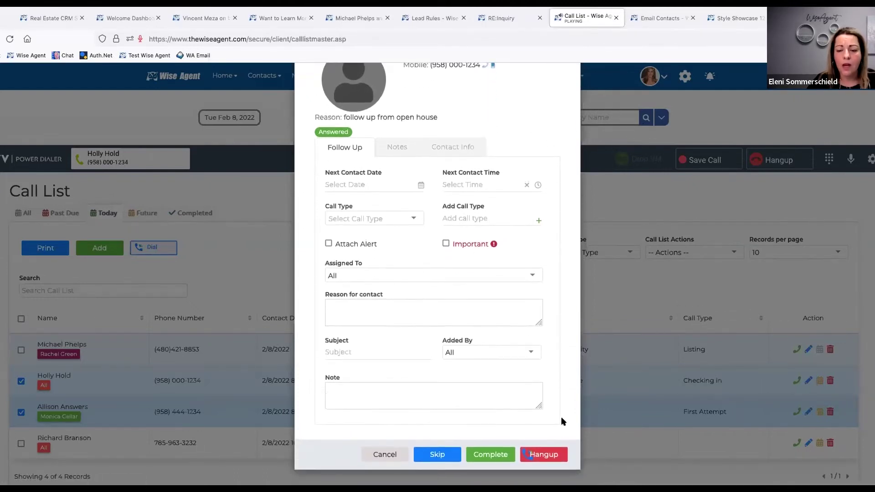
pyautogui.click(543, 455)
pyautogui.click(460, 396)
pyautogui.write('bikm')
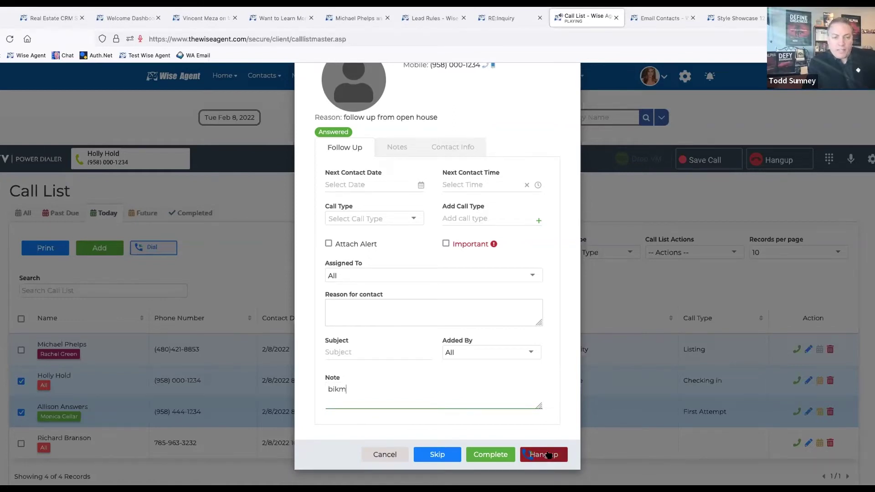
pyautogui.click(548, 455)
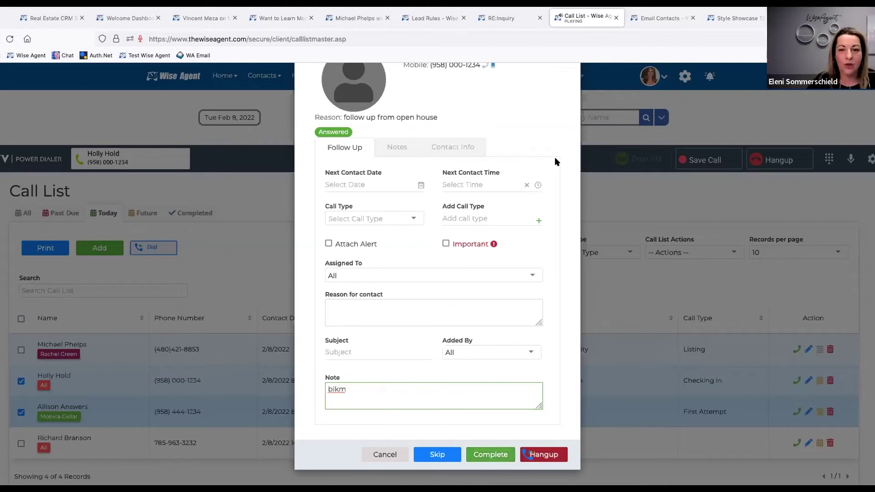
# Close the Call In Progress window and the Call List page.
pyautogui.scroll(3, 554, 163)
pyautogui.click(554, 99)
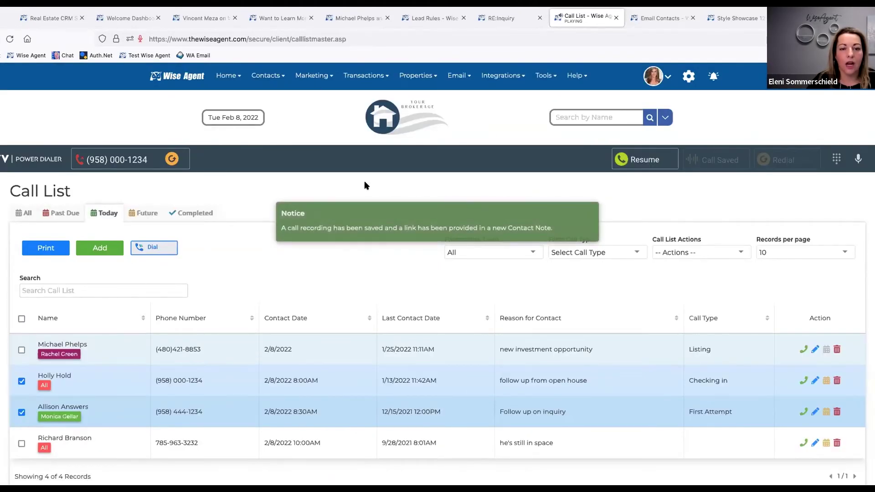
pyautogui.click(616, 17)
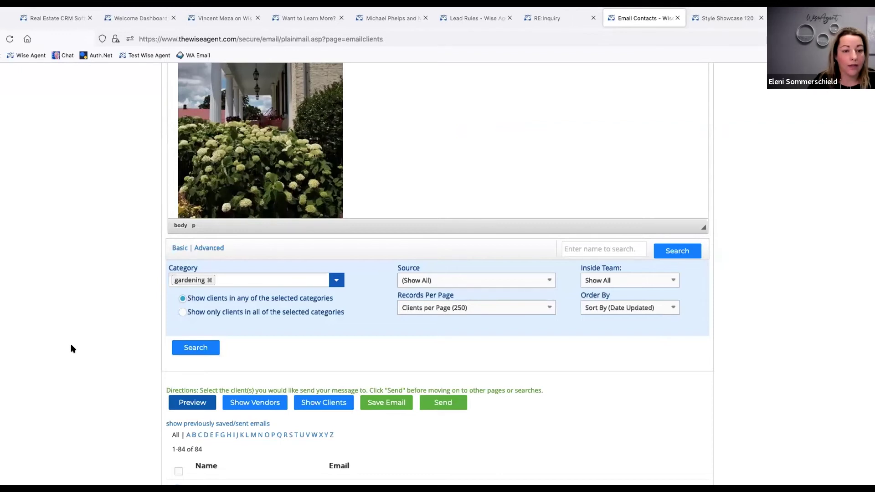
# Return to the welcome dashboard and show the Reports overview.
pyautogui.scroll(6, 56, 240)
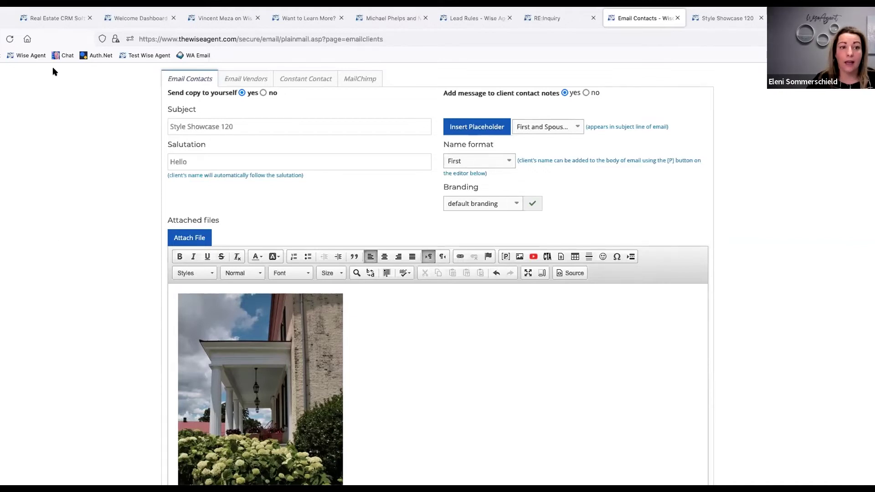
pyautogui.click(122, 20)
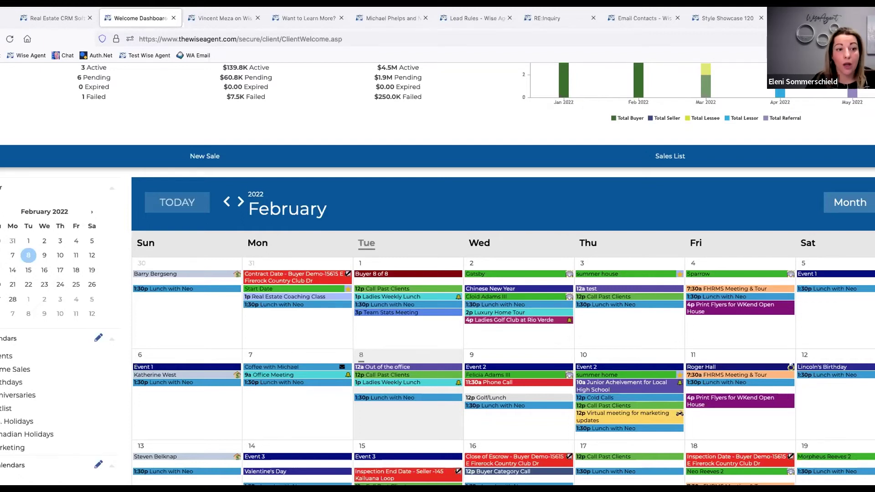
pyautogui.scroll(5, 185, 100)
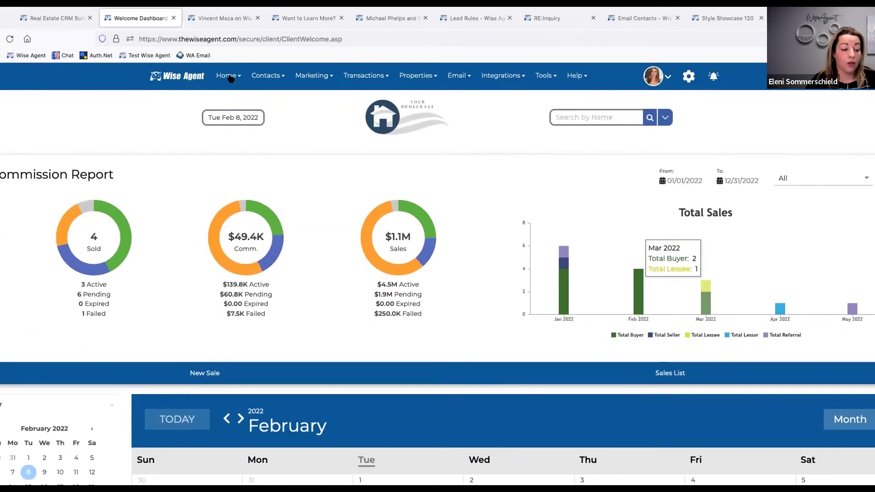
pyautogui.click(231, 79)
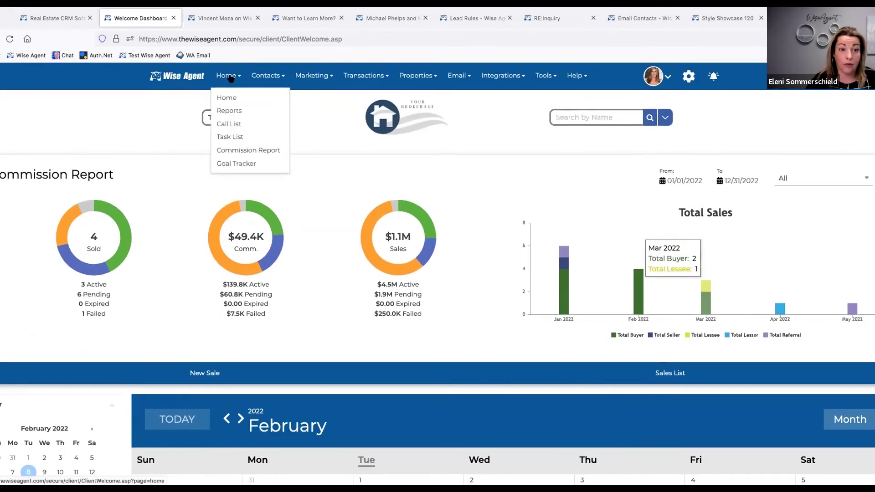
pyautogui.click(235, 109)
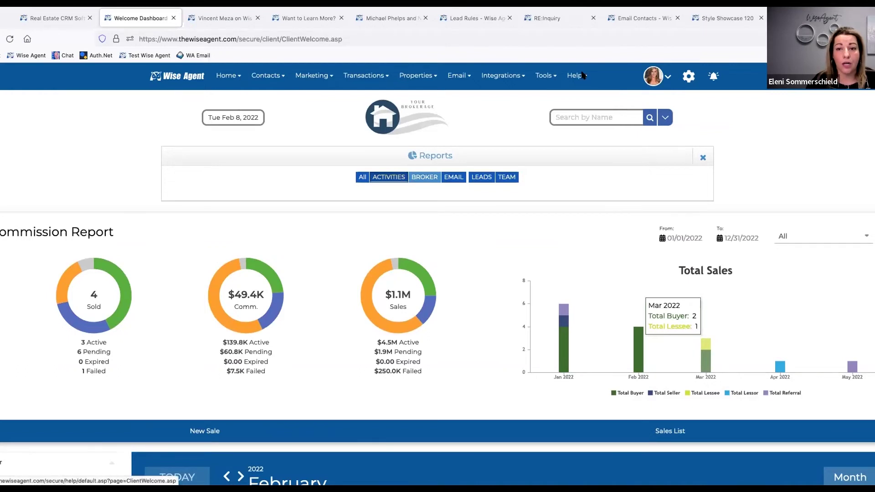
# Search the contacts for "phelp" and open the Michael Phelps record.
pyautogui.write('phe')
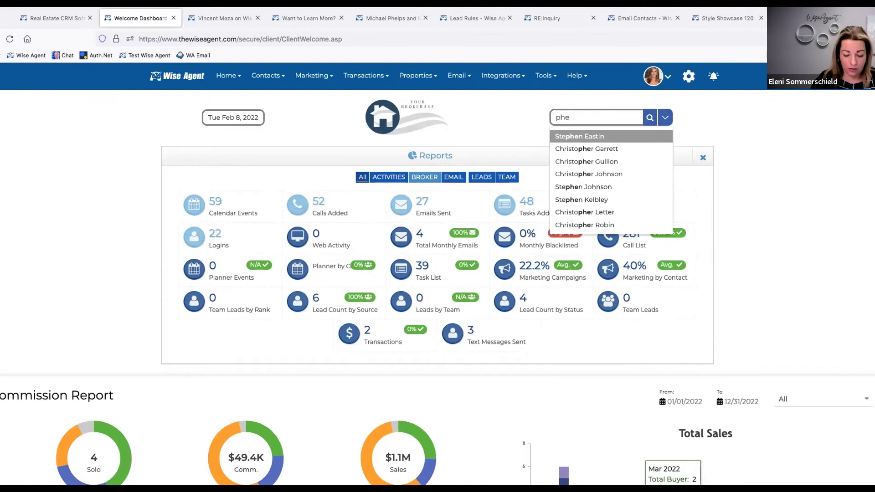
pyautogui.write('lp')
pyautogui.click(599, 135)
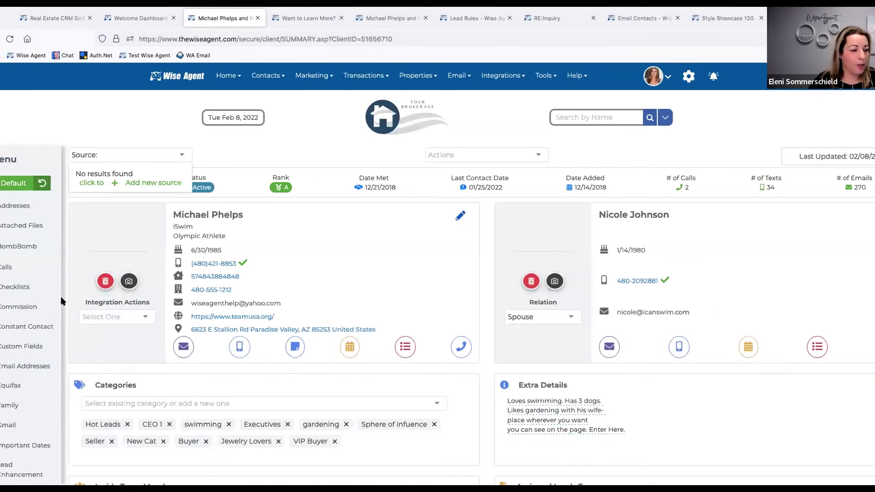
# Show the record's Texts section and read through the AI Bot conversation from 8/10/21.
pyautogui.scroll(-5, 27, 328)
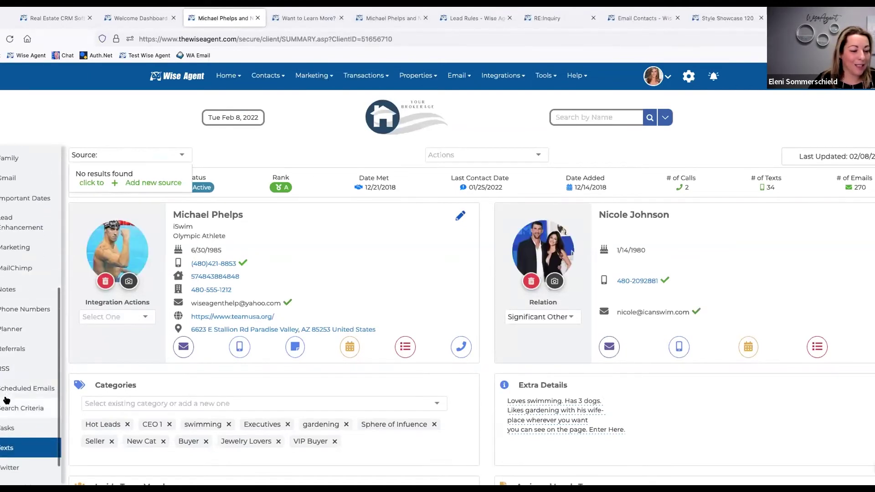
pyautogui.scroll(-10, 176, 404)
pyautogui.scroll(2, 176, 410)
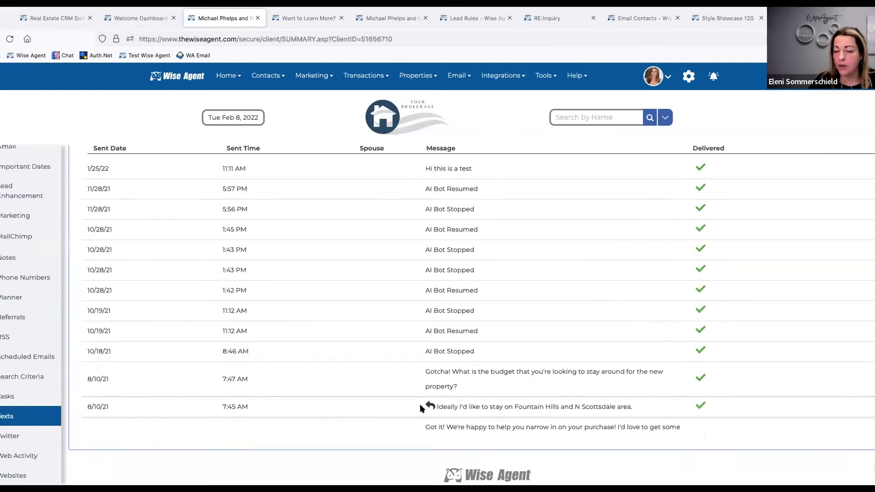
pyautogui.scroll(4, 420, 406)
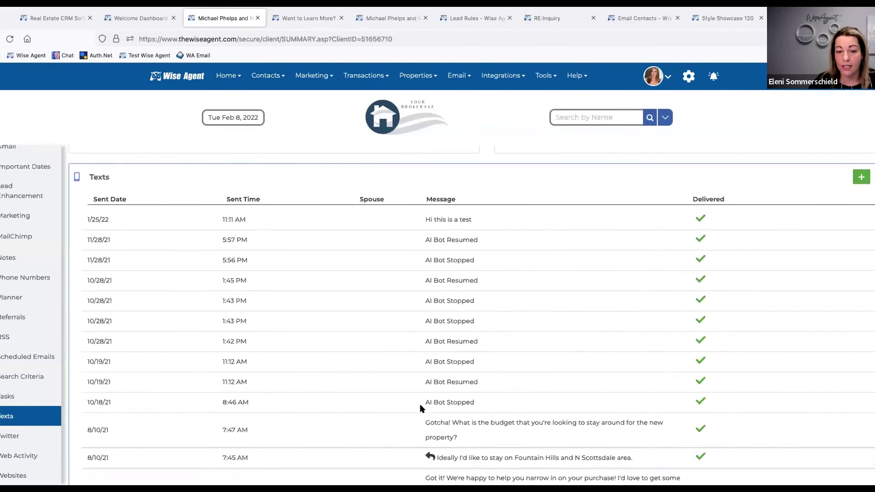
pyautogui.scroll(1, 419, 403)
pyautogui.scroll(-3, 420, 403)
pyautogui.scroll(-3, 420, 402)
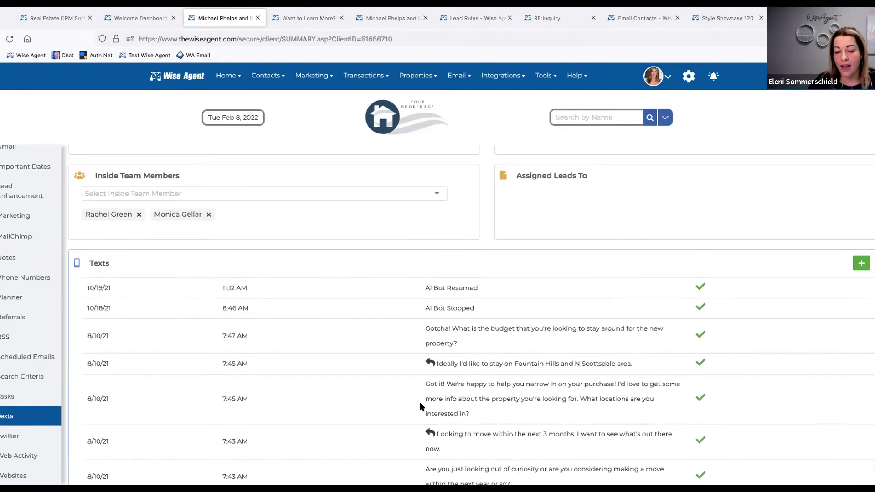
# Search the contacts by part of a first name and open the third matching contact's record.
pyautogui.click(571, 113)
pyautogui.write('jerm')
pyautogui.press('Escape')
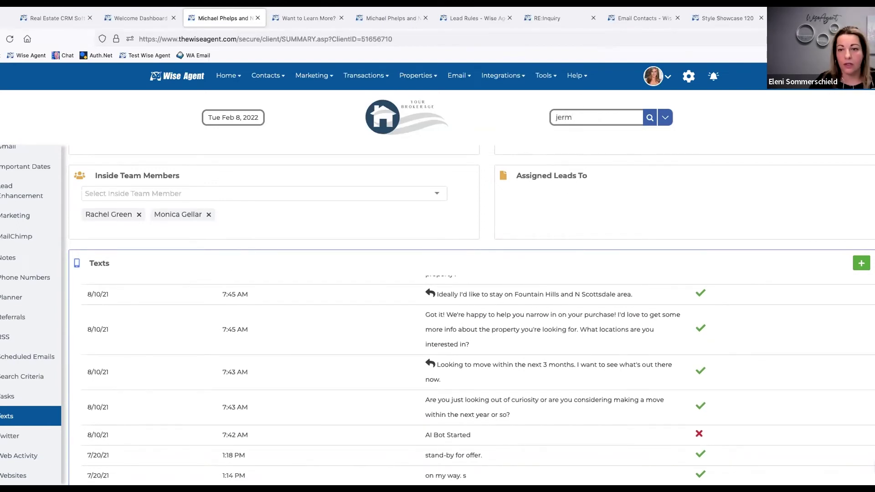
pyautogui.press('BackSpace')
pyautogui.write('e')
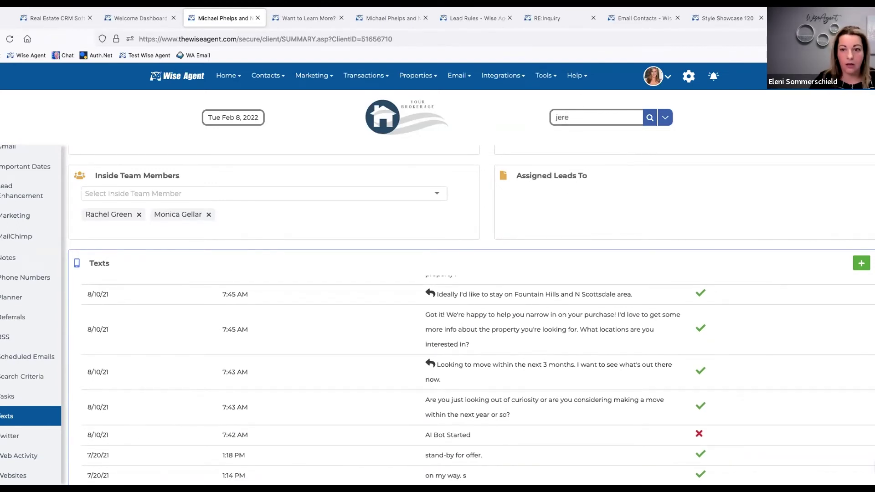
pyautogui.press('Down')
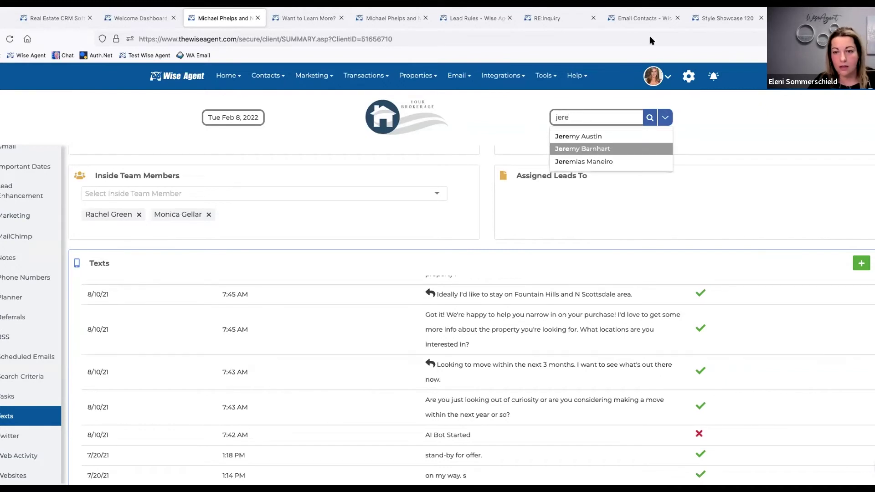
pyautogui.click(613, 160)
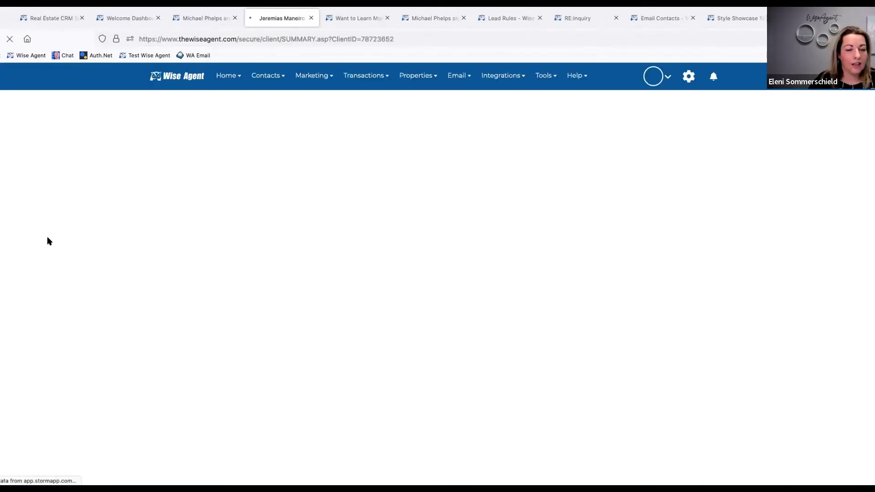
# Show this contact's Texts section and read the AI Bot seller conversation down to its first message.
pyautogui.scroll(-5, 5, 390)
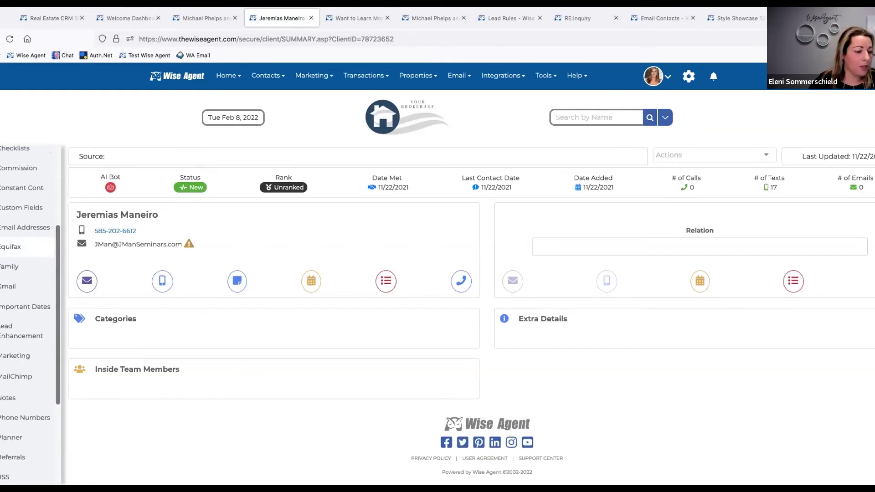
pyautogui.scroll(-1, 5, 390)
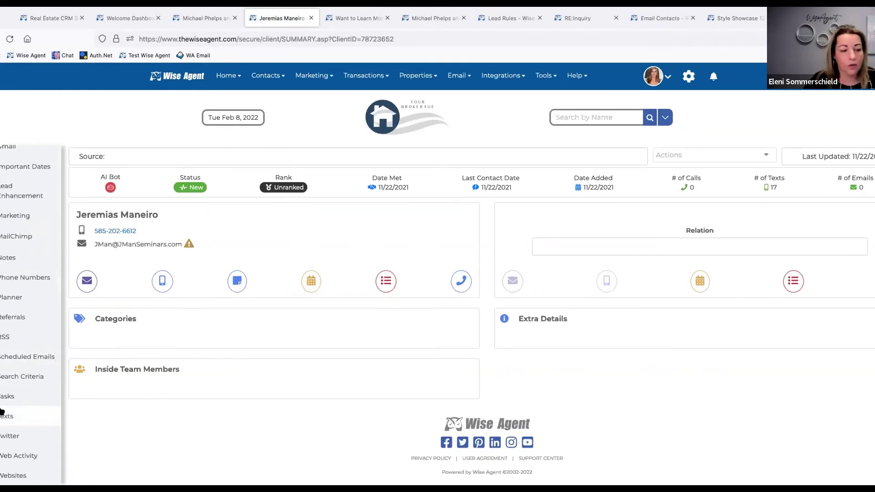
pyautogui.click(2, 414)
pyautogui.scroll(-10, 275, 371)
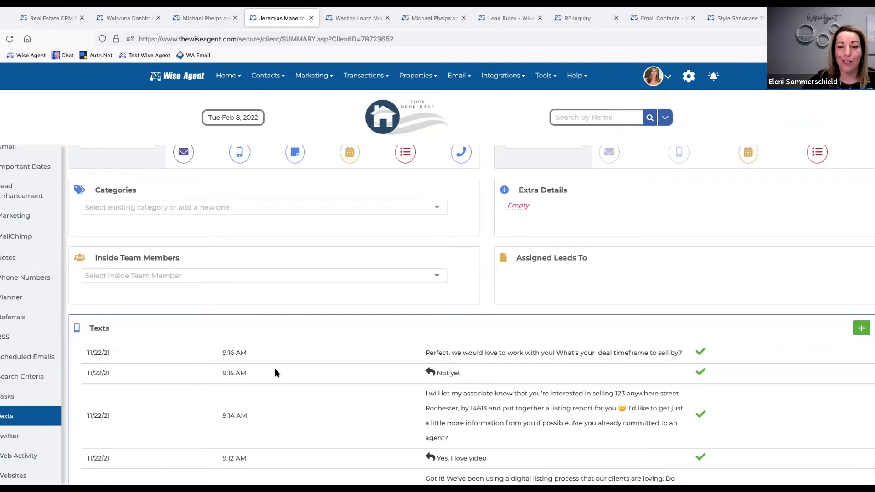
pyautogui.scroll(-5, 326, 395)
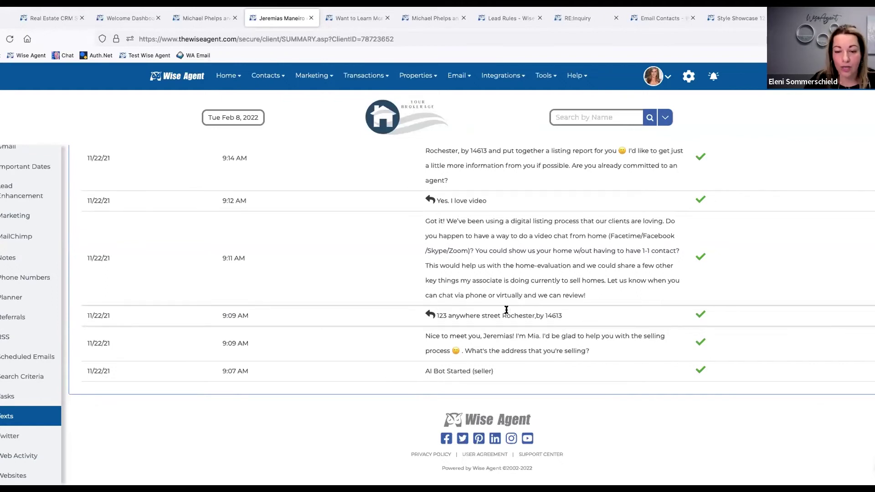
# Highlight the AI Bot's digital listing video-chat message, its listing report message and the bot's name in the opening greeting.
pyautogui.moveTo(426, 221); pyautogui.dragTo(594, 295)
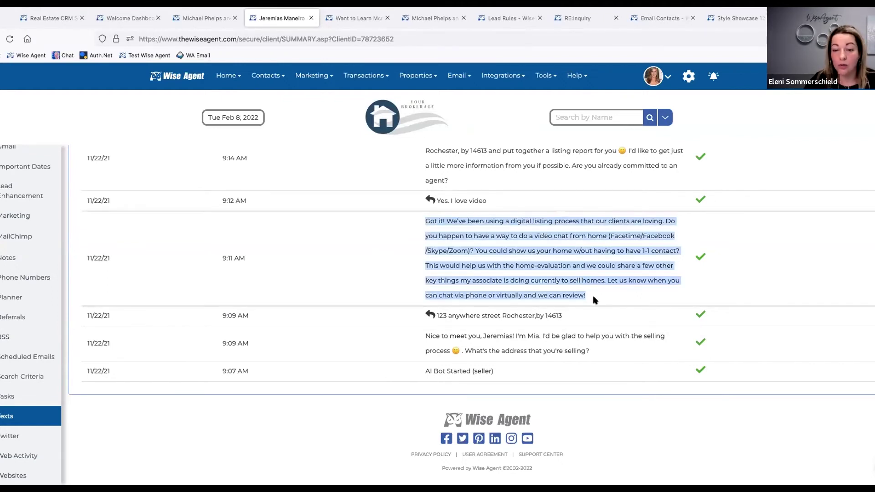
pyautogui.scroll(2, 557, 257)
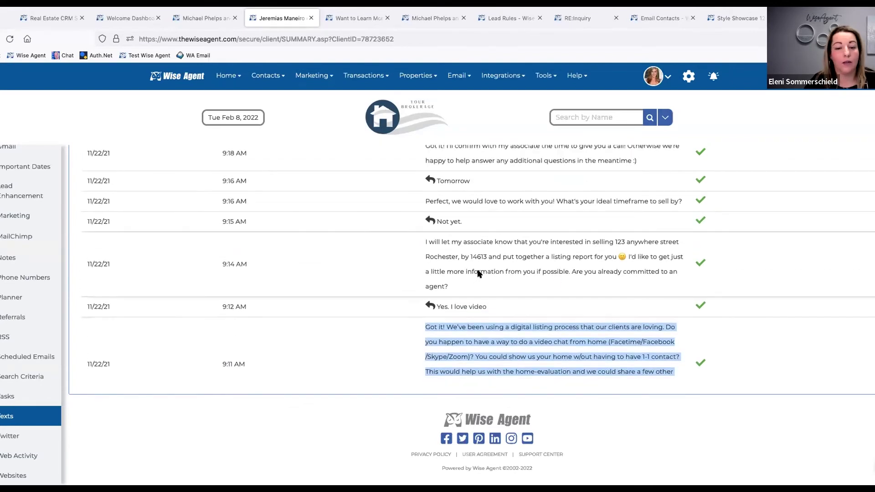
pyautogui.moveTo(435, 242); pyautogui.dragTo(545, 278)
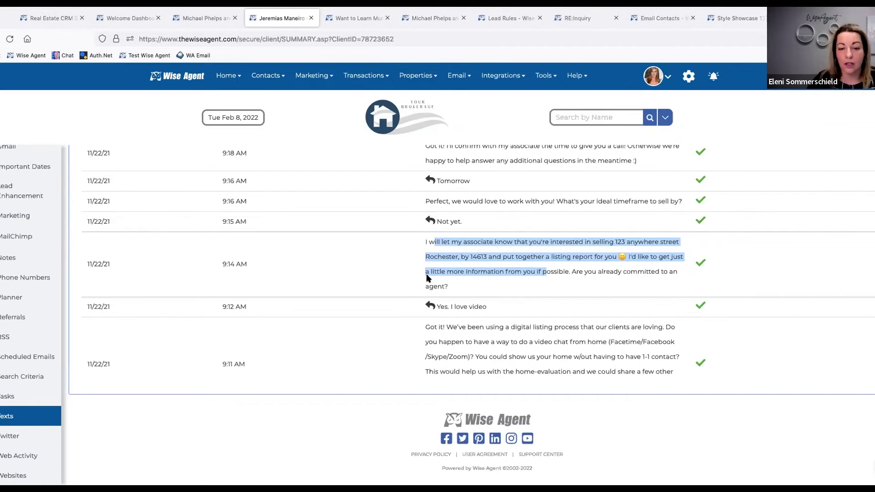
pyautogui.moveTo(425, 234); pyautogui.dragTo(497, 287)
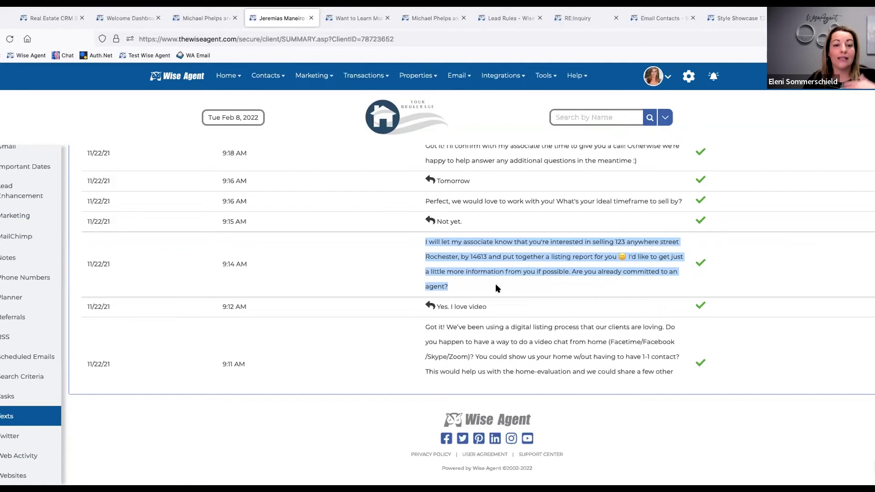
pyautogui.scroll(-3, 496, 283)
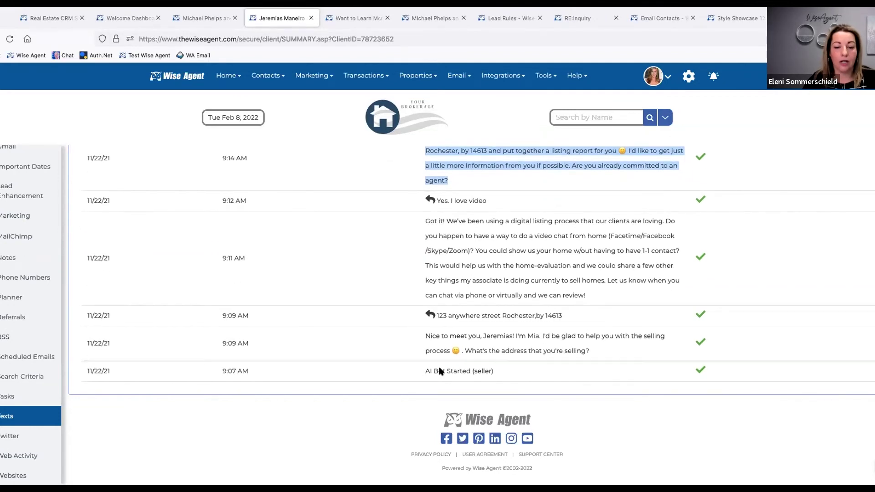
pyautogui.doubleClick(532, 335)
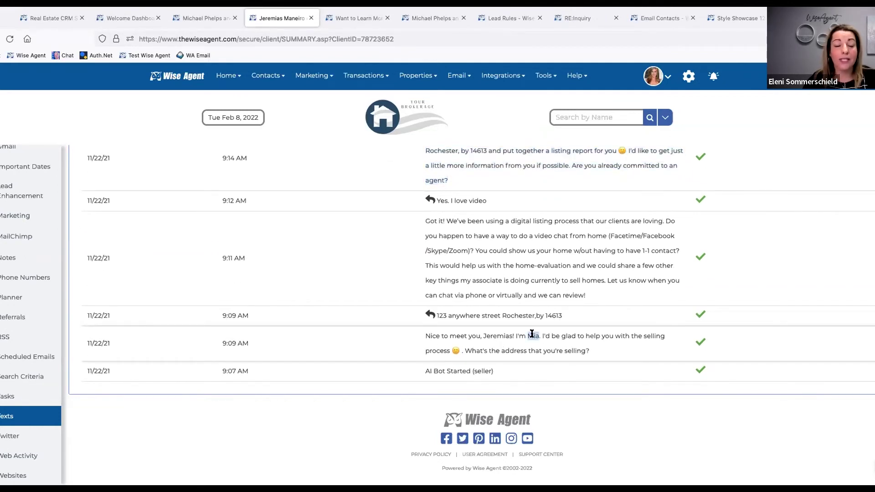
# Read the rest of the seller conversation up to the newest text and return to the contact details at the start of the record.
pyautogui.scroll(3, 480, 317)
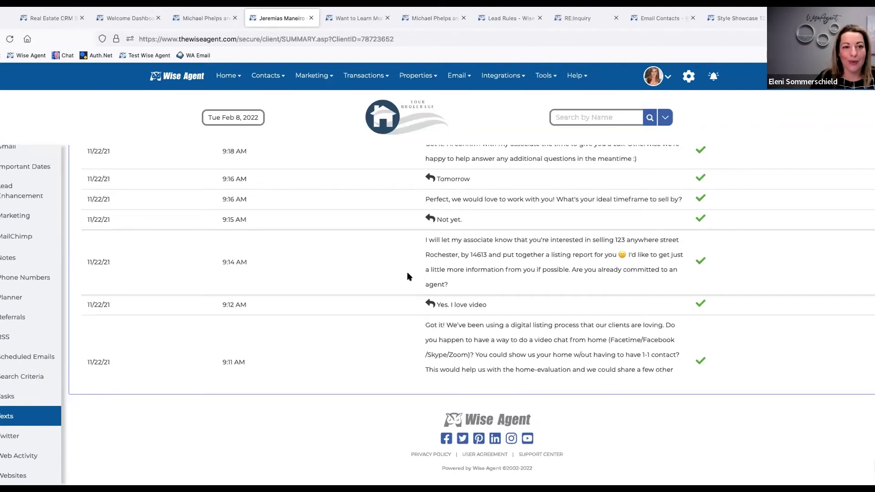
pyautogui.scroll(5, 408, 276)
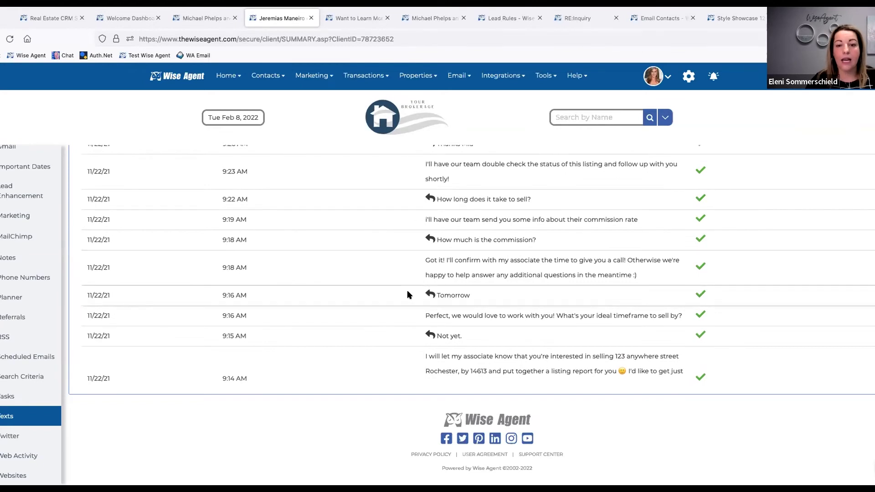
pyautogui.scroll(-1, 408, 294)
pyautogui.scroll(1, 408, 295)
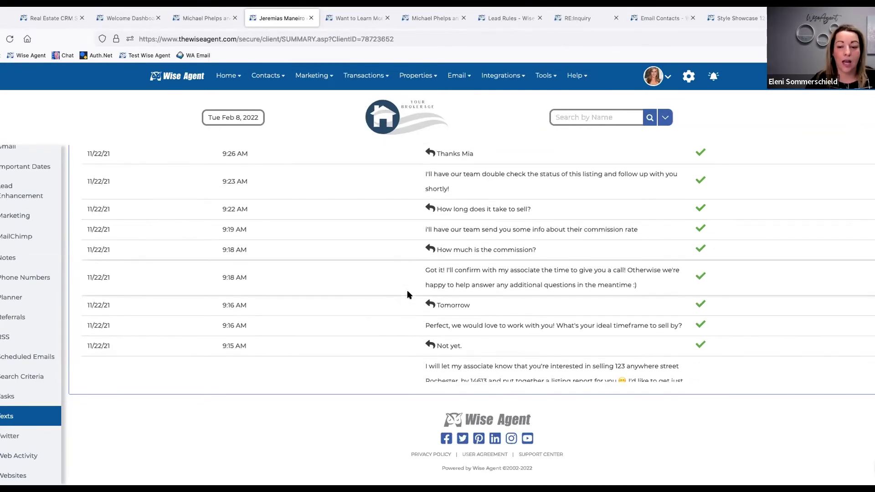
pyautogui.scroll(2, 408, 295)
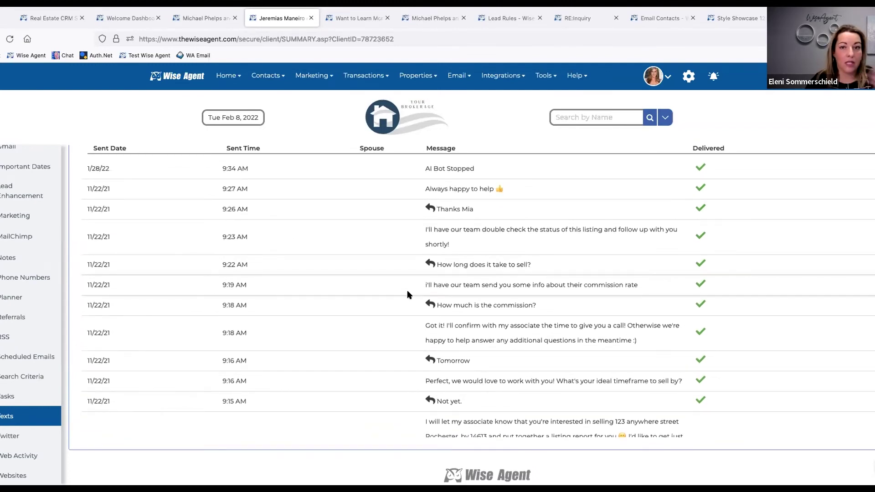
pyautogui.scroll(2, 408, 295)
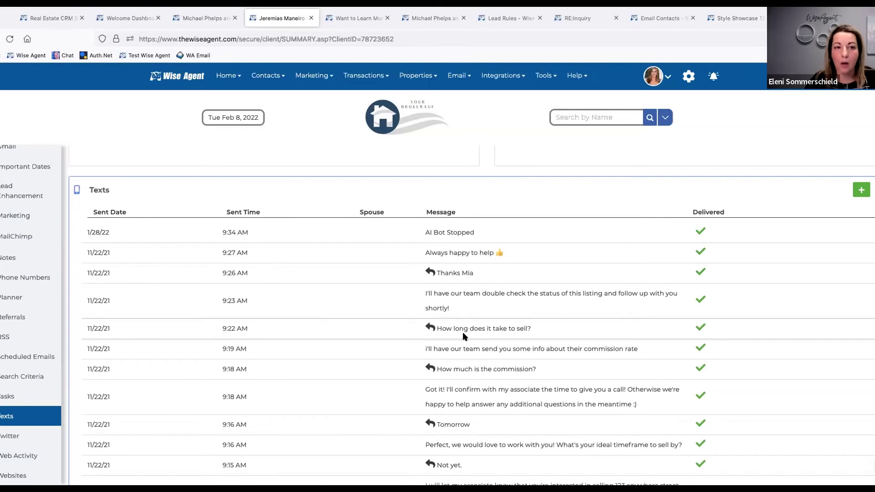
pyautogui.scroll(-2, 463, 333)
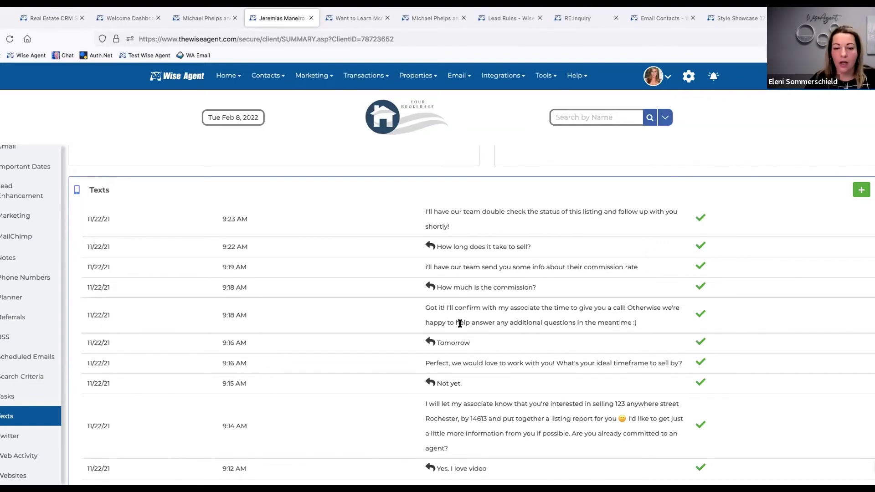
pyautogui.scroll(3, 463, 326)
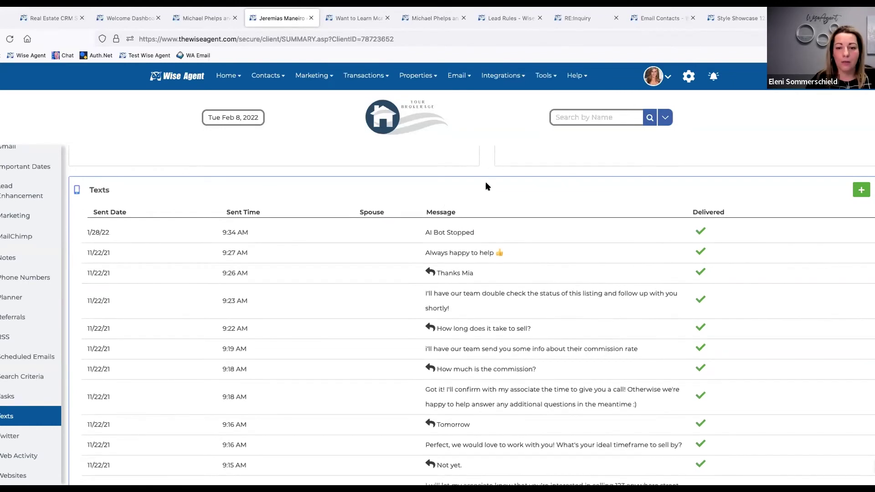
pyautogui.scroll(5, 457, 251)
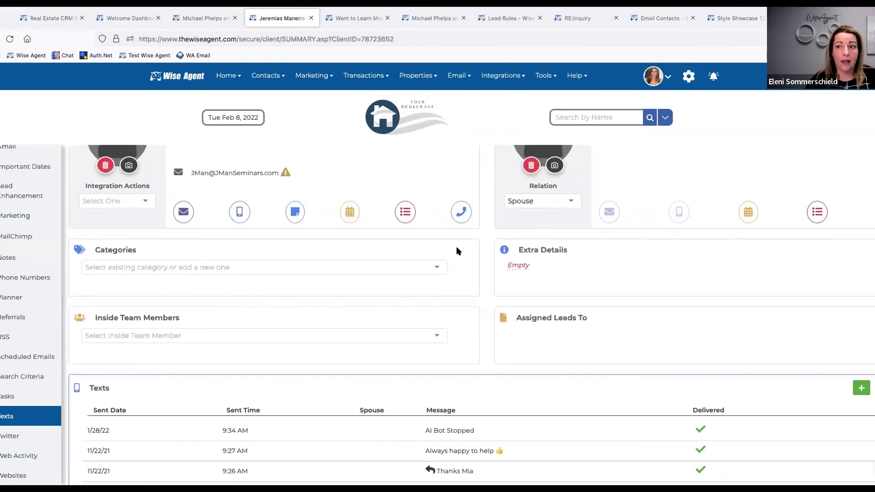
pyautogui.scroll(3, 487, 148)
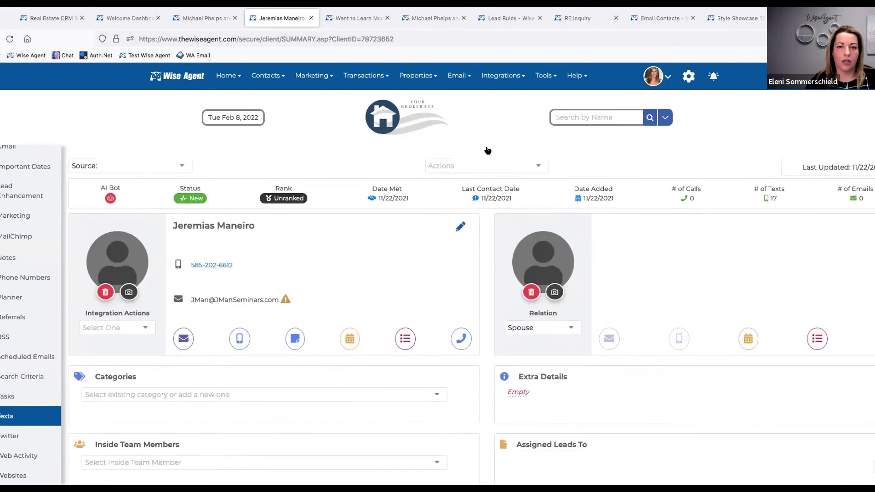